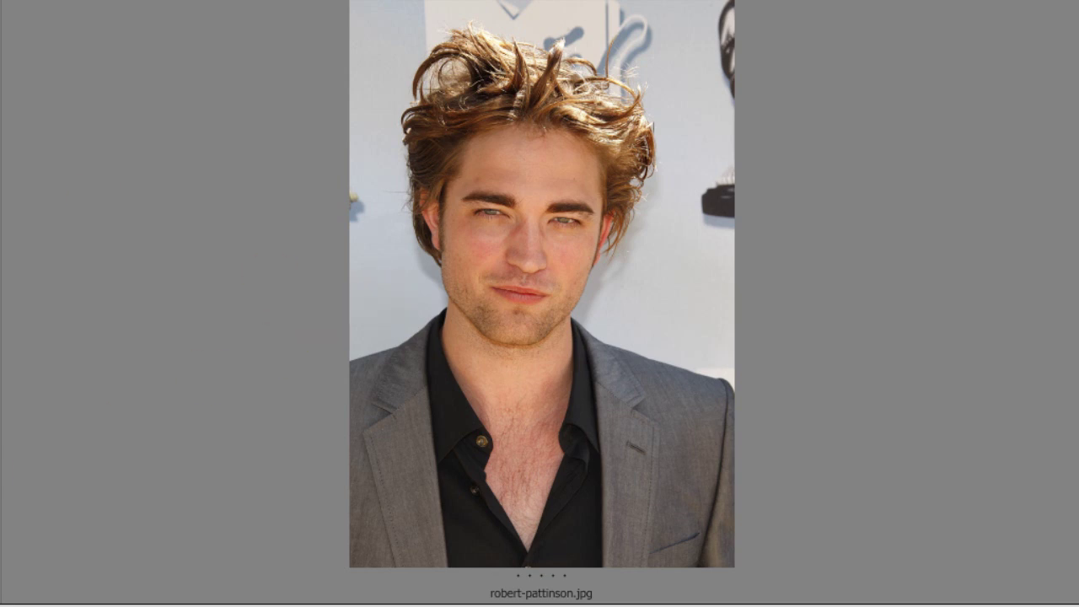
Step: Show the original portrait and the finished caricature side by side in Windows Photo Viewer
{"action": "key", "text": "n"}
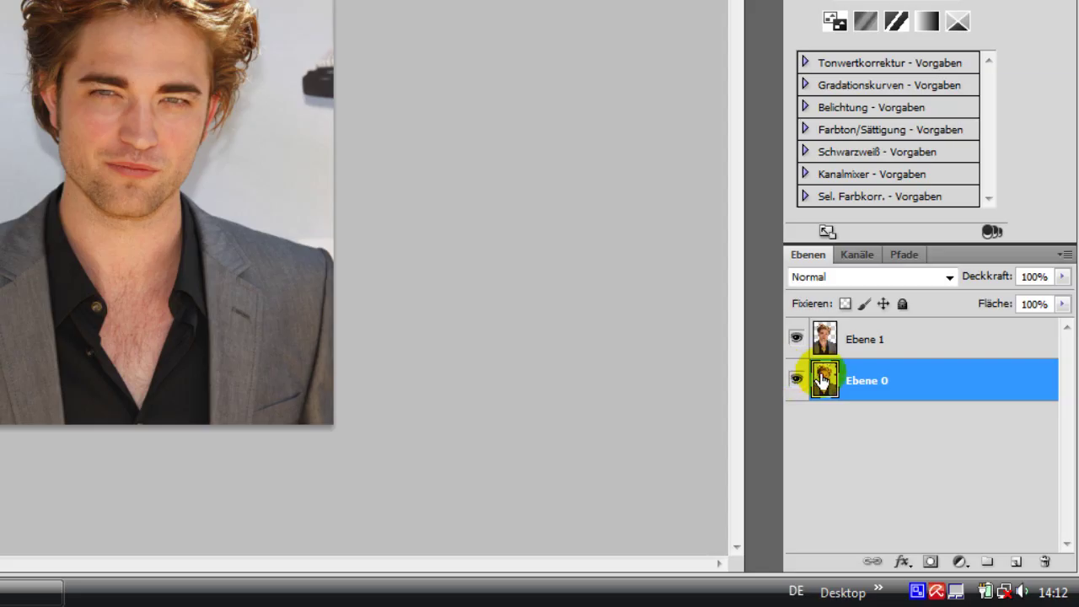
Step: Delete layer Ebene 0 and inspect the cut-out's hair edges at several zoom levels
{"action": "left_click_drag", "start_coordinate": [822, 380], "coordinate": [1047, 561]}
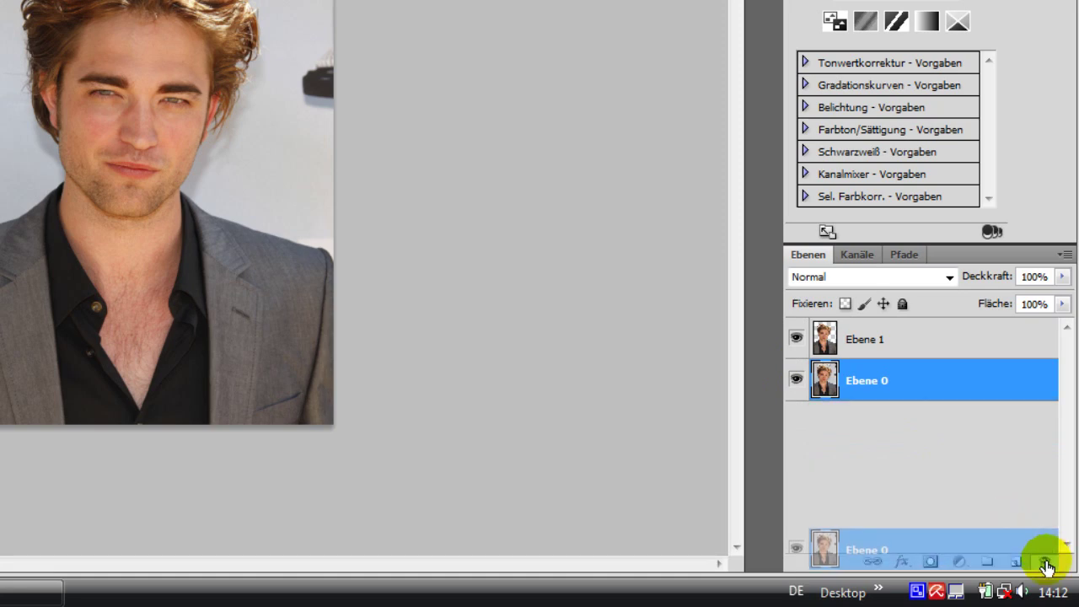
{"action": "left_click_drag", "start_coordinate": [1047, 561], "coordinate": [1046, 563]}
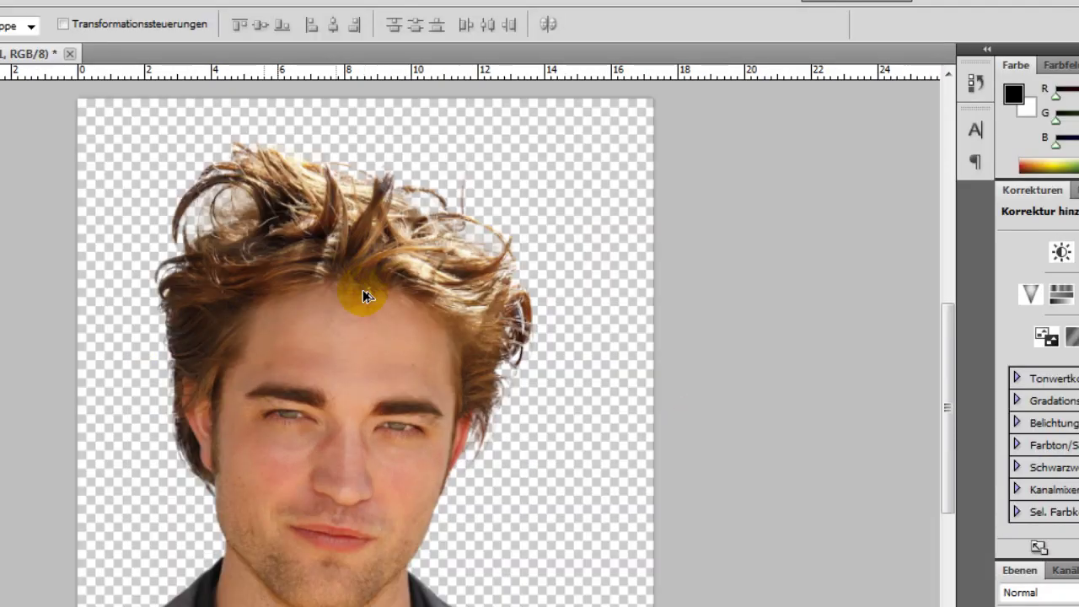
{"action": "left_click_drag", "start_coordinate": [365, 295], "coordinate": [383, 292]}
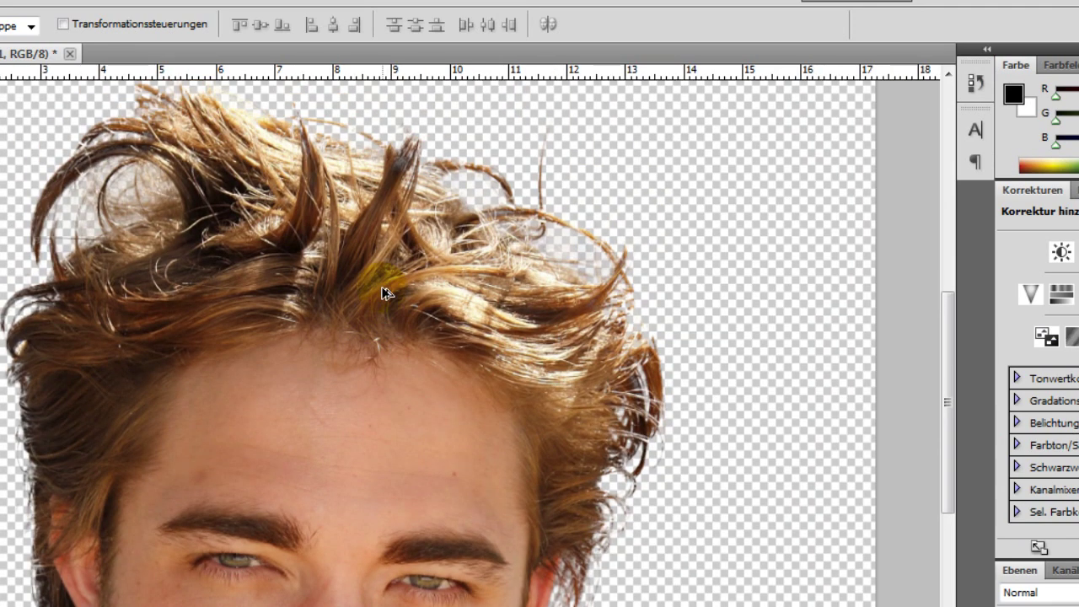
{"action": "left_click", "coordinate": [384, 292], "text": "alt"}
{"action": "left_click", "coordinate": [384, 292], "text": "alt"}
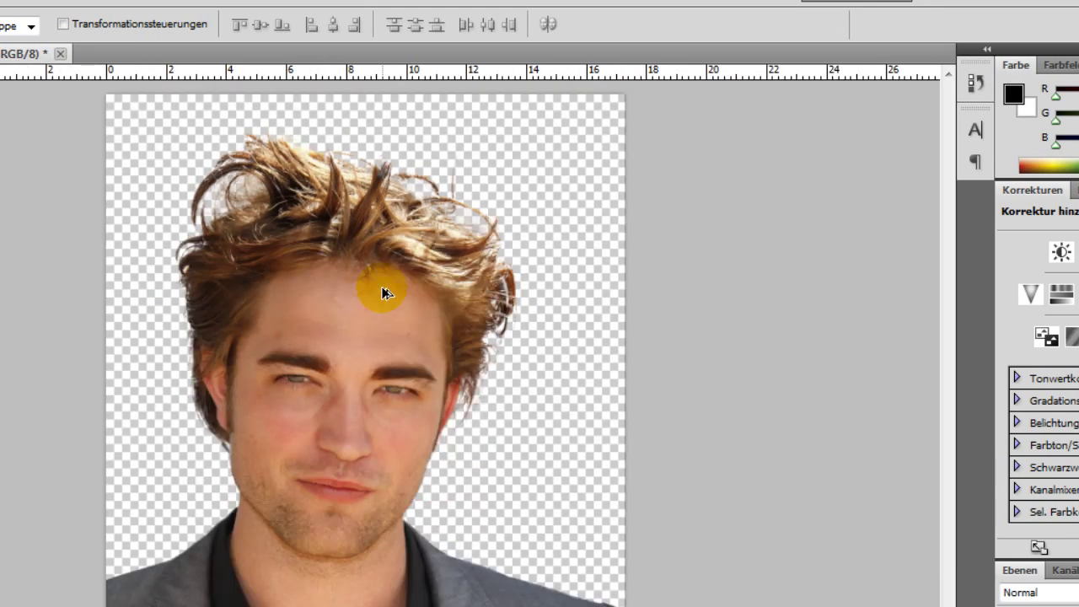
{"action": "left_click", "coordinate": [375, 232], "text": "alt"}
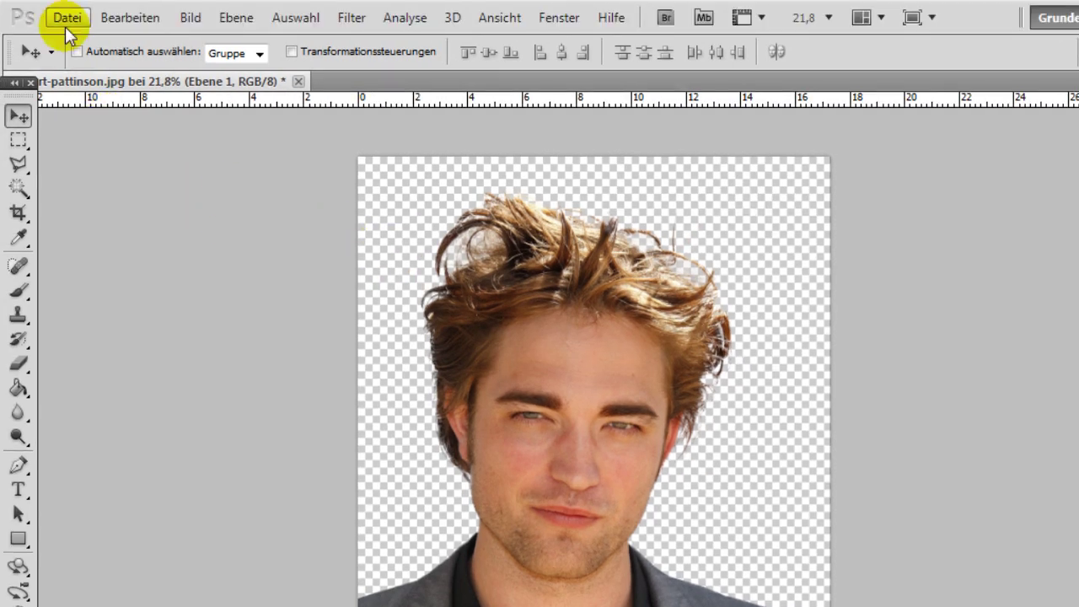
{"action": "left_click", "coordinate": [66, 18]}
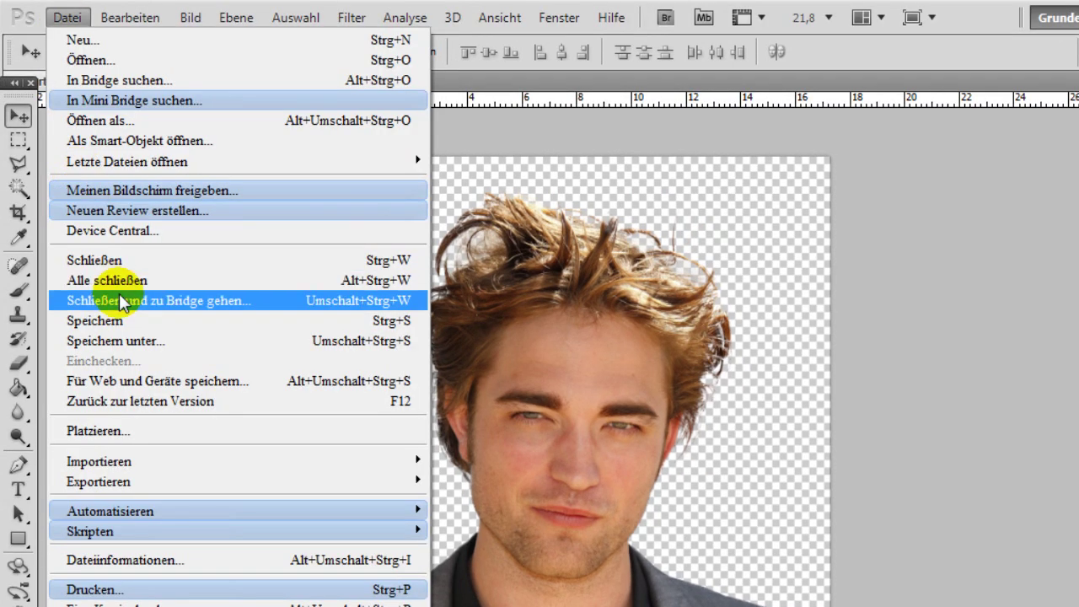
Step: Save a PNG (*.PNG) copy of the cut-out portrait under the name 'tutor'
{"action": "left_click", "coordinate": [118, 342]}
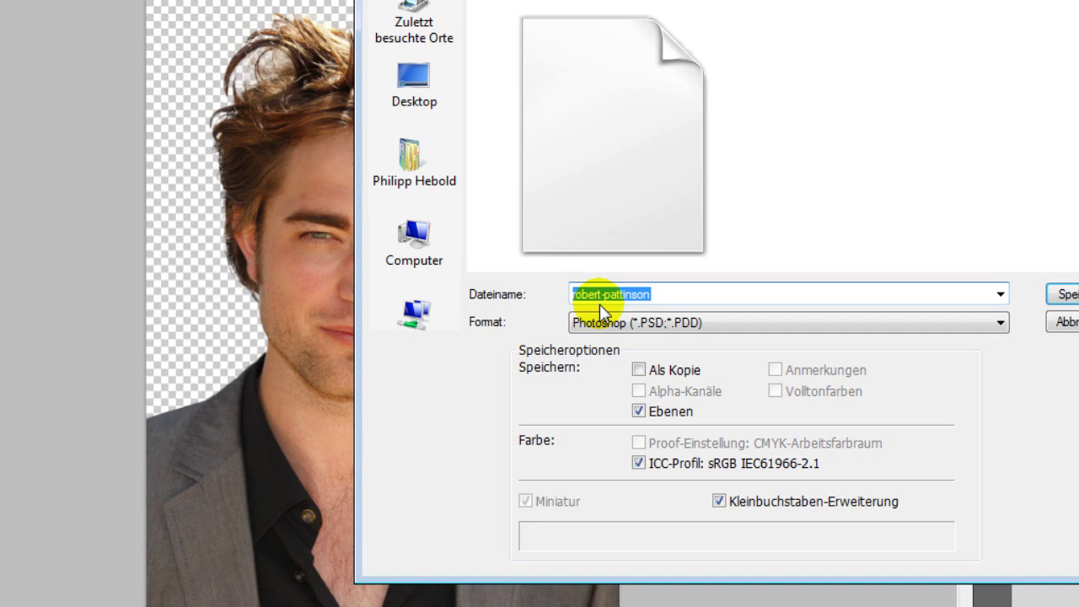
{"action": "left_click", "coordinate": [608, 322]}
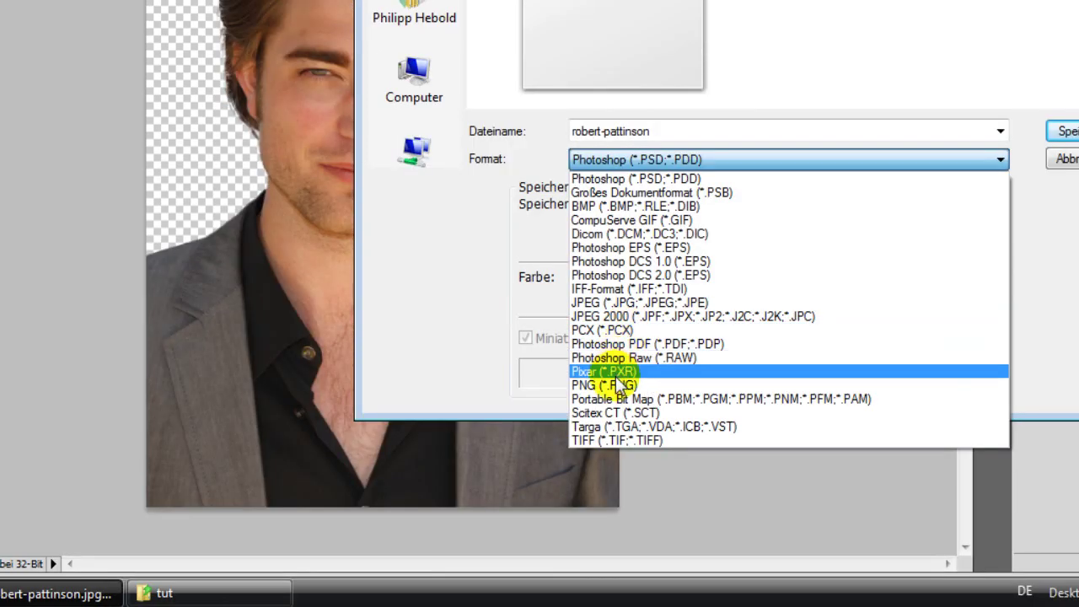
{"action": "left_click", "coordinate": [612, 386]}
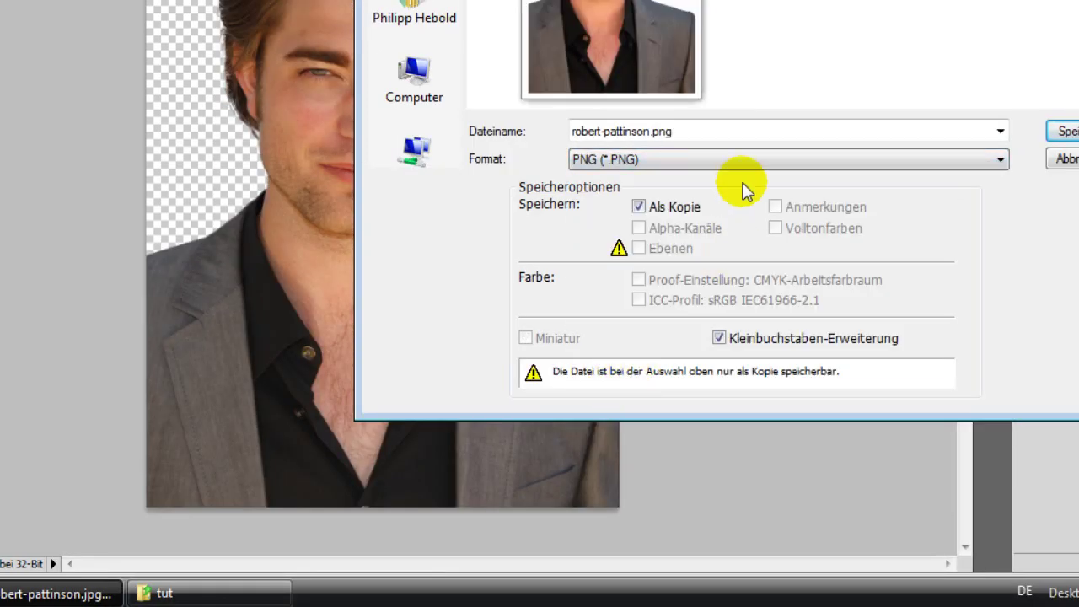
{"action": "double_click", "coordinate": [720, 131]}
{"action": "type", "text": "tutorial"}
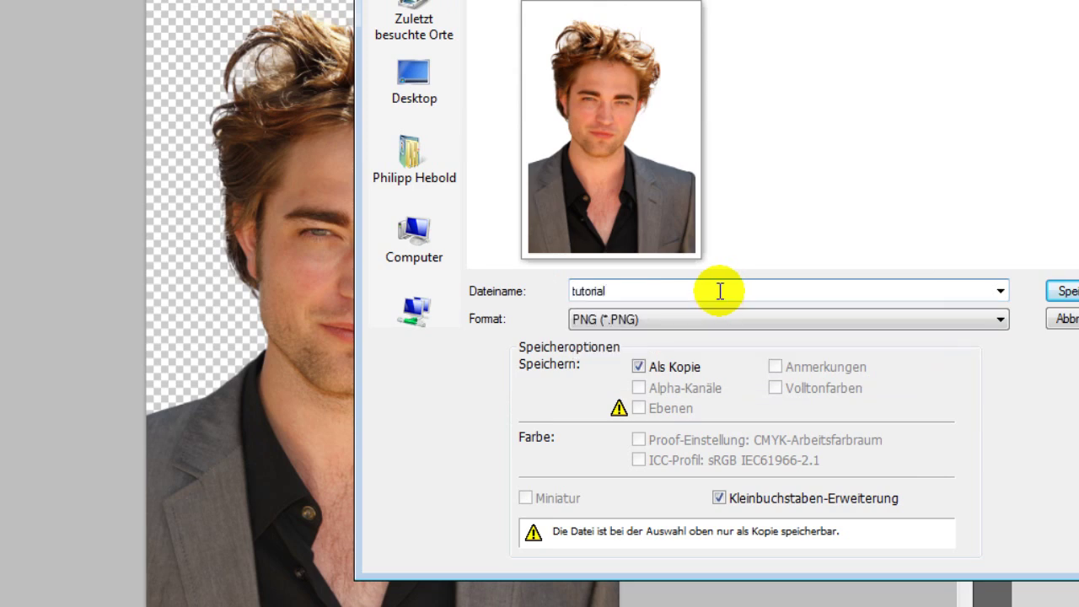
{"action": "key", "text": "Return"}
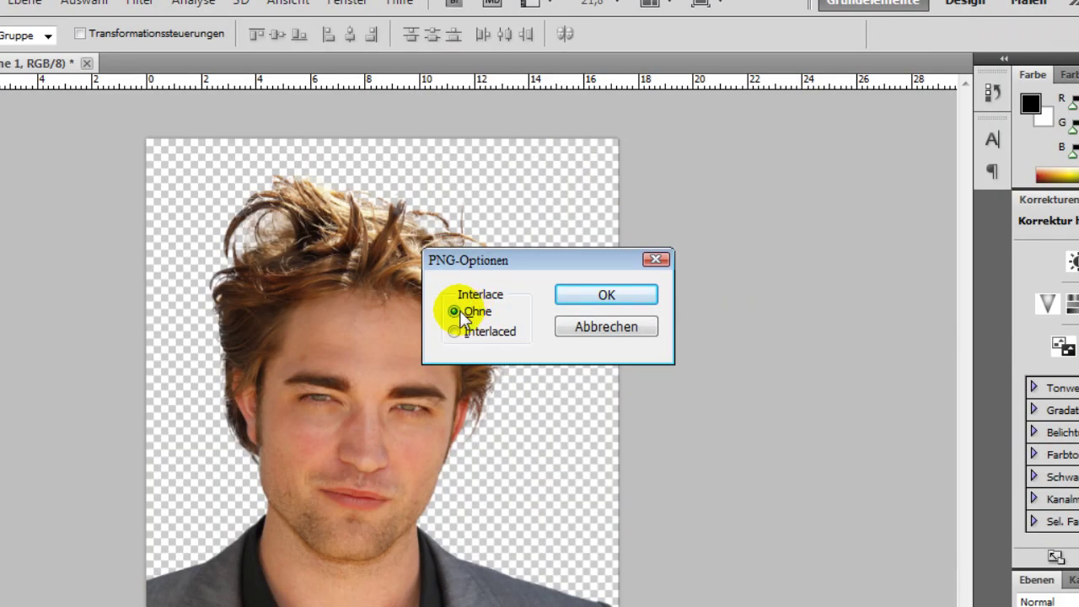
Step: Finish the PNG save with interlacing Ohne, then cut the Magnetic-Lasso-traced head onto its own layer
{"action": "left_click", "coordinate": [456, 317]}
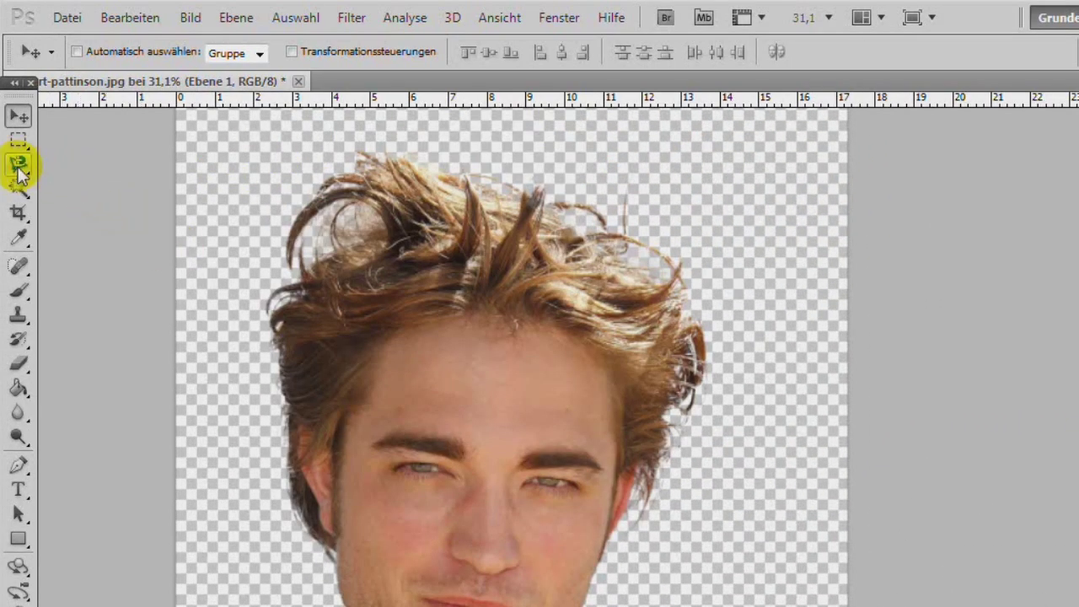
{"action": "left_click", "coordinate": [21, 169]}
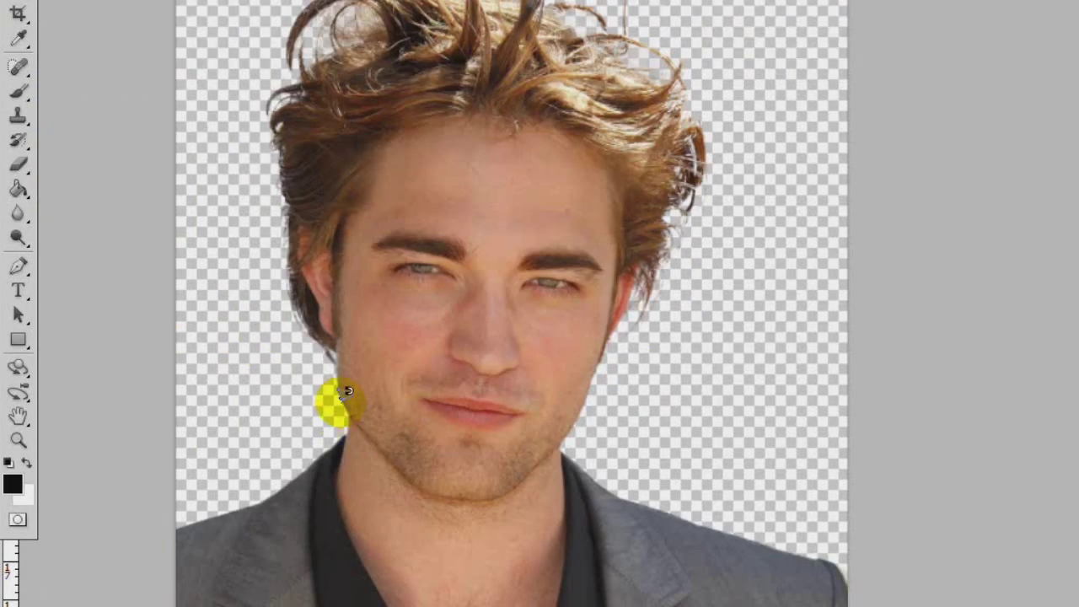
{"action": "left_click", "coordinate": [347, 417]}
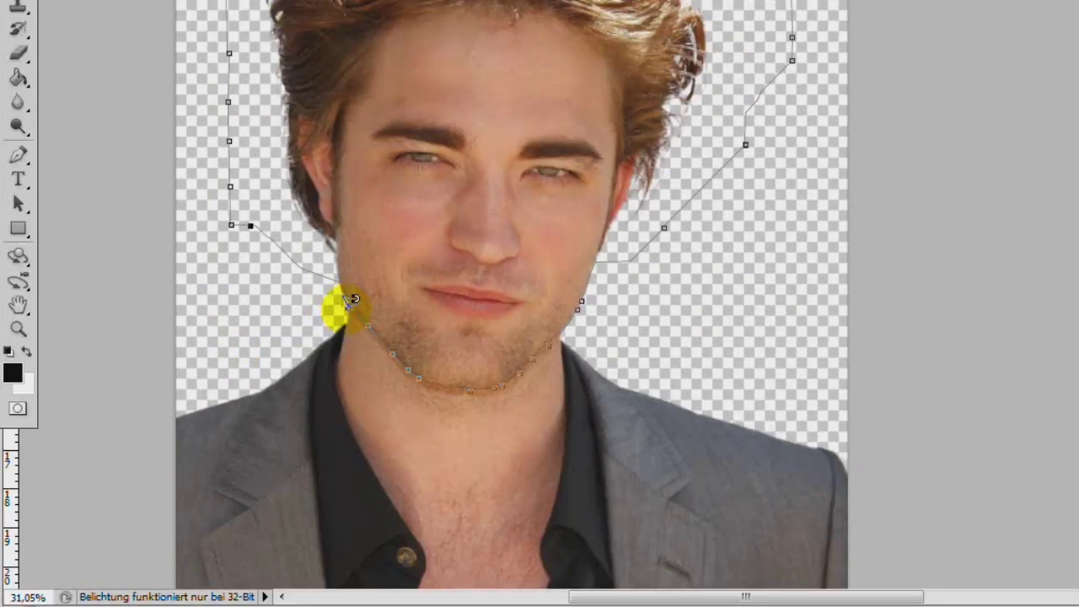
{"action": "left_click", "coordinate": [346, 308]}
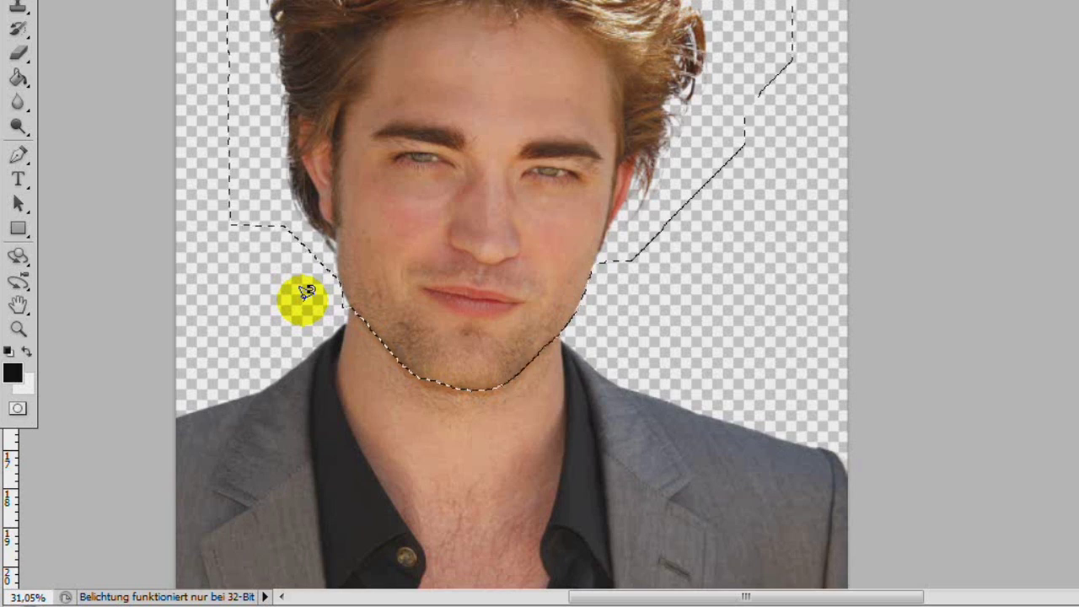
{"action": "key", "text": "ctrl+x"}
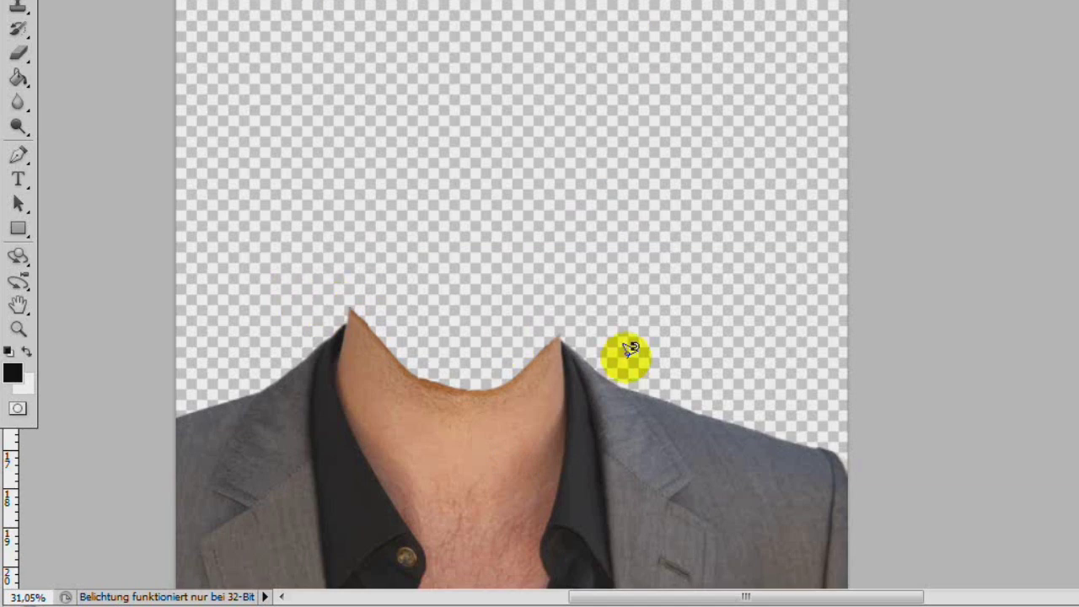
{"action": "key", "text": "ctrl+v"}
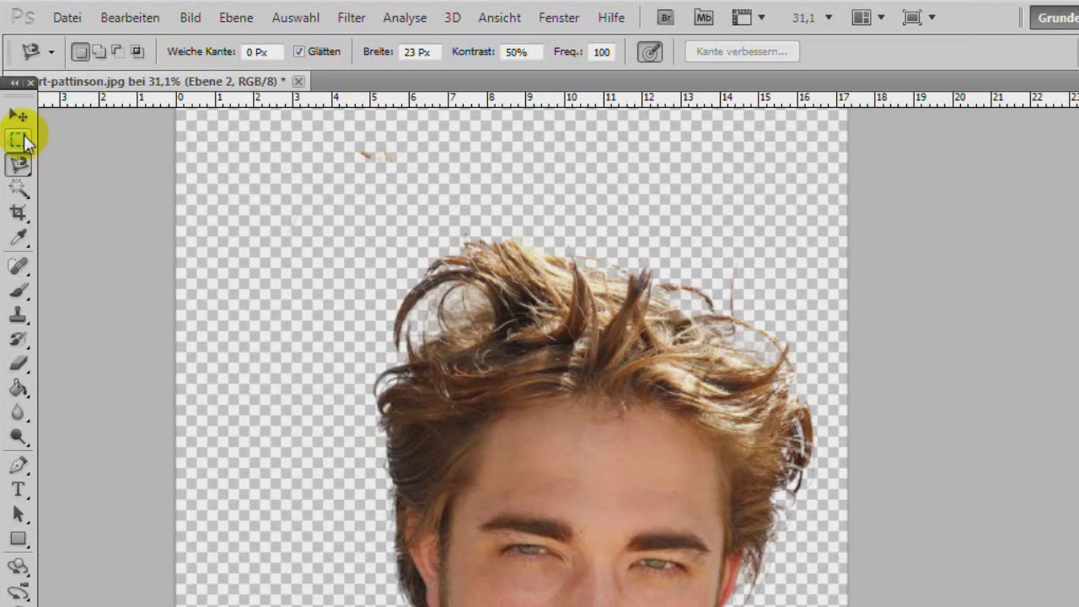
Step: Move the head layer upward so it floats clear of the neck
{"action": "left_click", "coordinate": [20, 123]}
{"action": "mouse_move", "coordinate": [567, 378]}
{"action": "left_mouse_down"}
{"action": "mouse_move", "coordinate": [400, 455]}
{"action": "mouse_move", "coordinate": [467, 379]}
{"action": "left_mouse_up"}
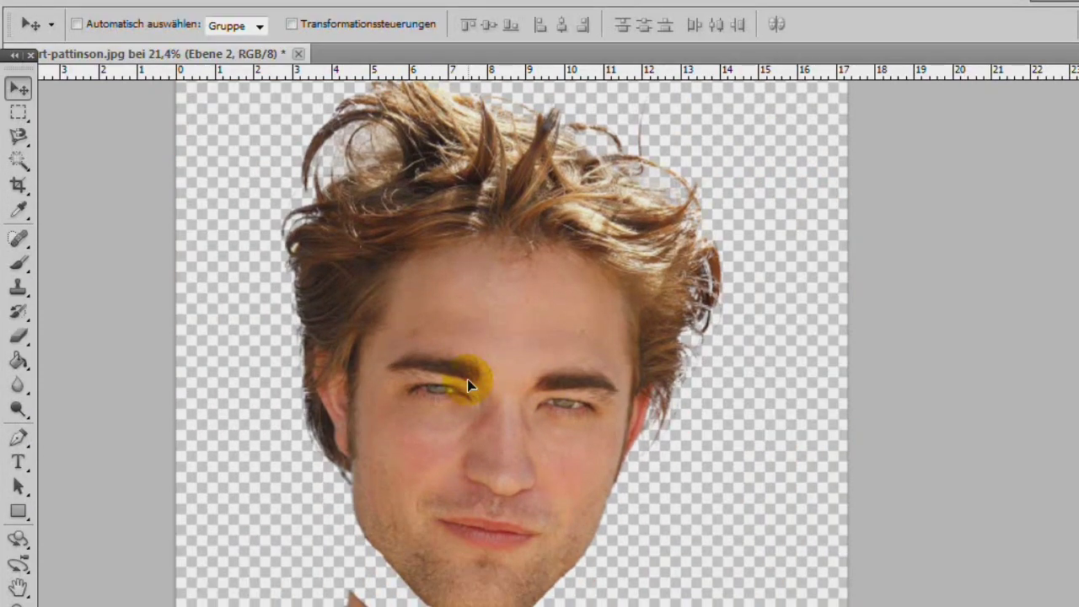
{"action": "key", "text": "ctrl+0"}
{"action": "left_click_drag", "start_coordinate": [549, 438], "coordinate": [608, 365]}
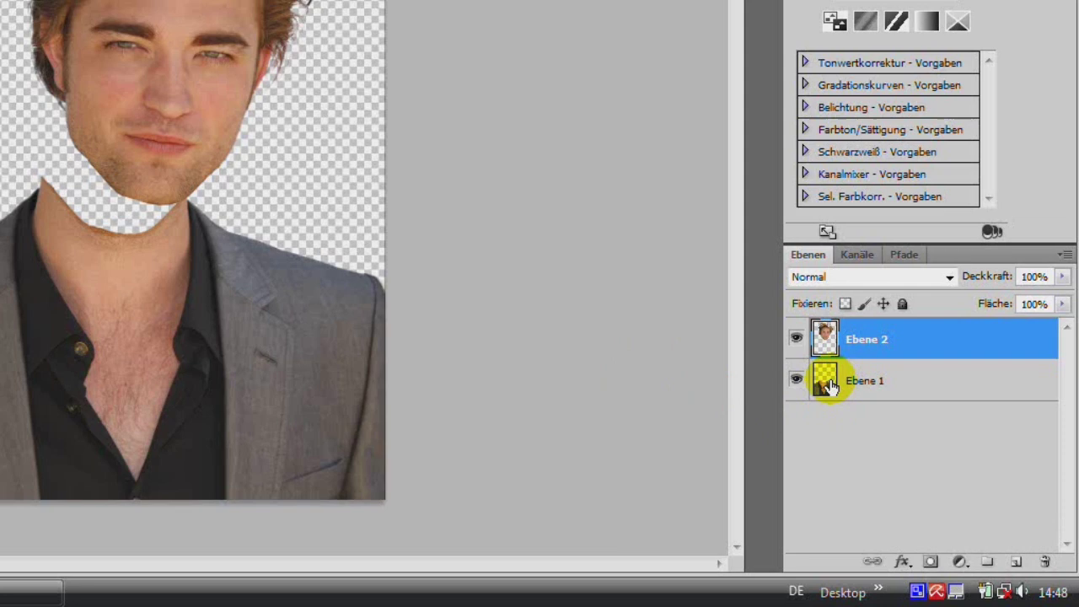
Step: Scale the body layer Ebene 1 down to about 67%
{"action": "left_click", "coordinate": [826, 384]}
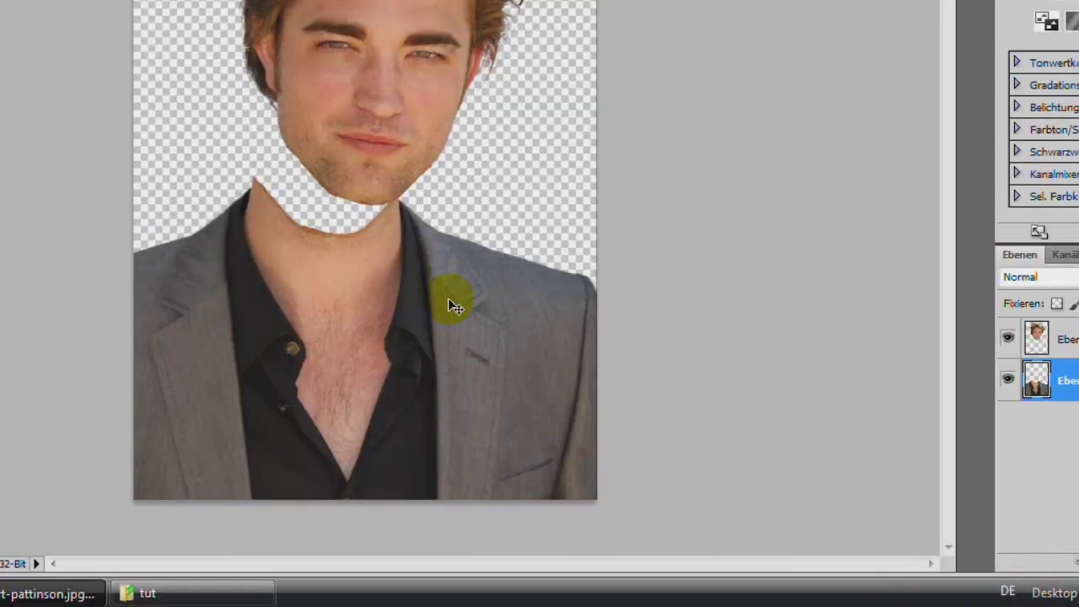
{"action": "key", "text": "ctrl+t"}
{"action": "left_click_drag", "start_coordinate": [594, 171], "coordinate": [435, 410]}
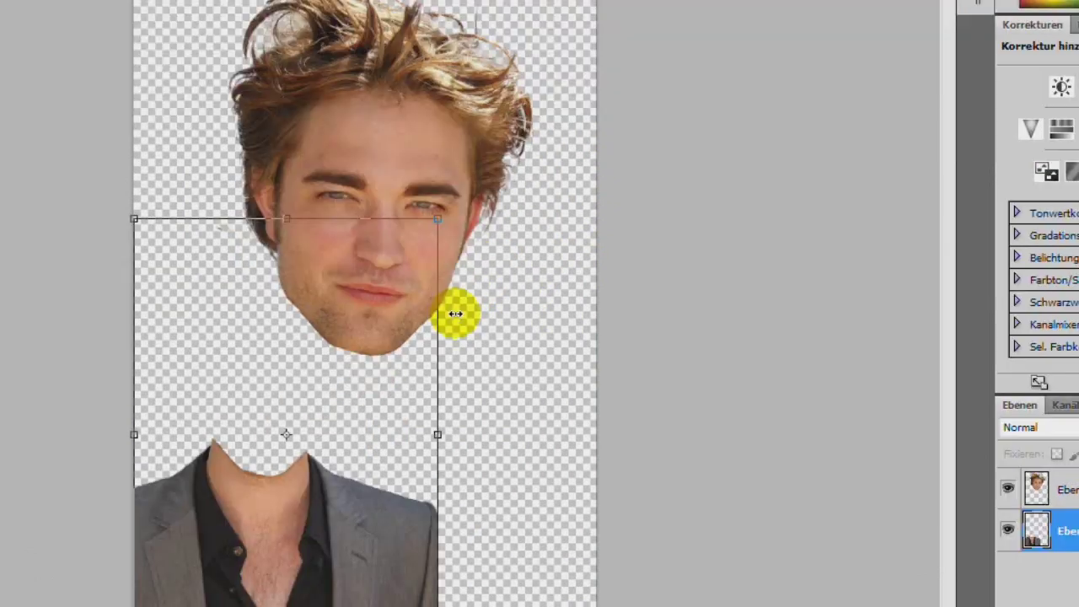
Step: Apply the body's scaling and start a Verkrümmen warp on the body layer
{"action": "key", "text": "Return"}
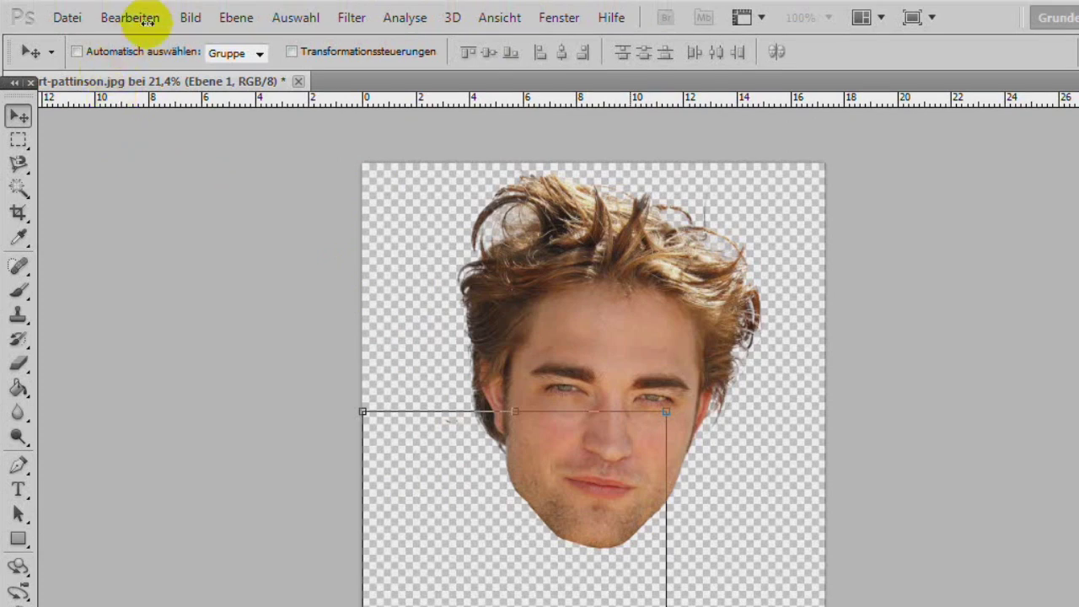
{"action": "left_click", "coordinate": [137, 24]}
{"action": "mouse_move", "coordinate": [158, 431]}
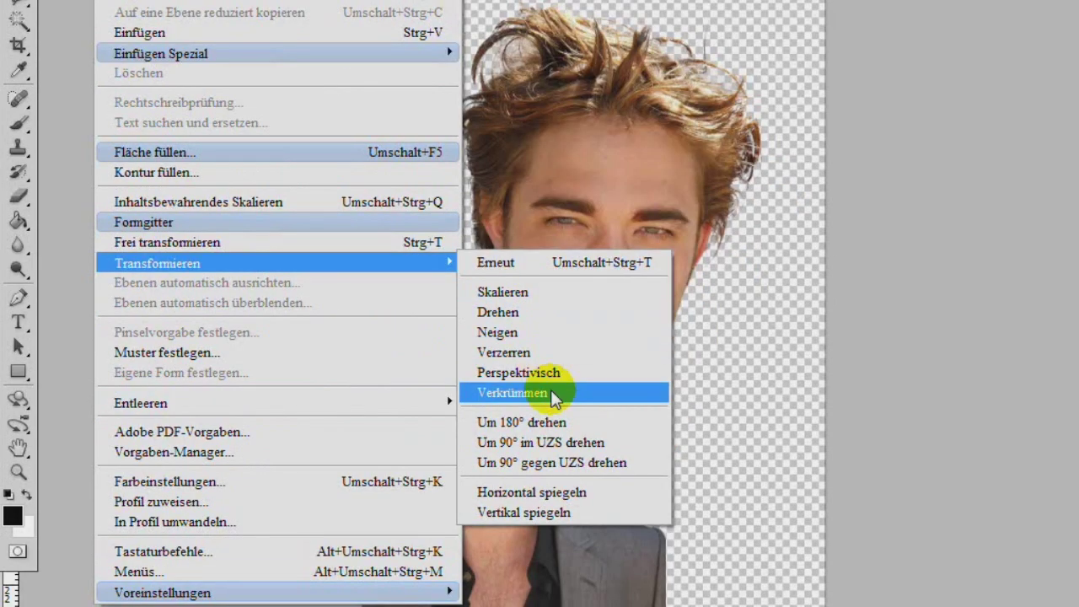
{"action": "left_click", "coordinate": [555, 395]}
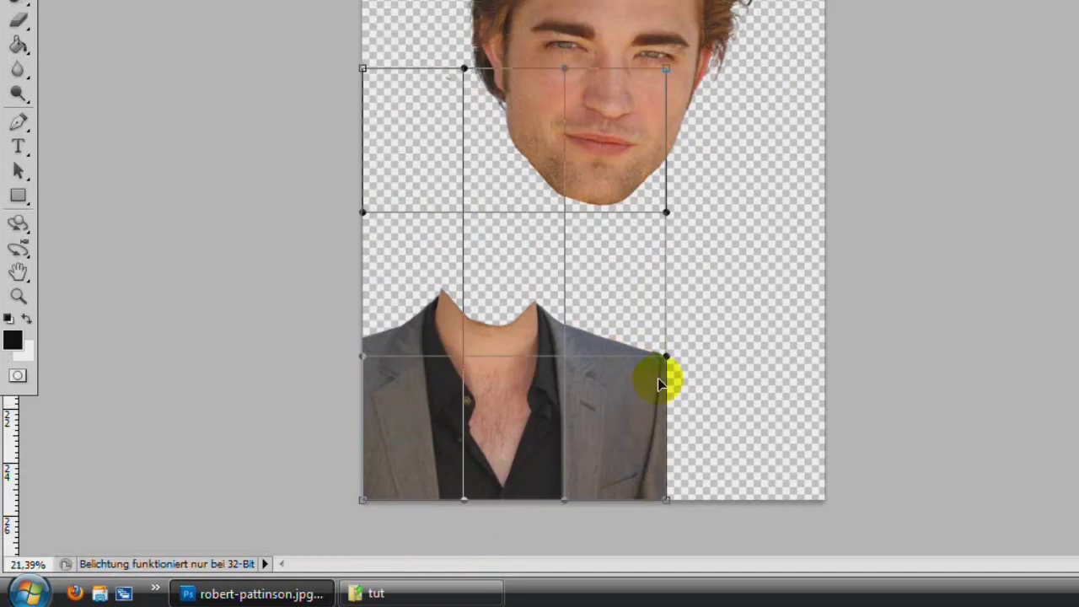
{"action": "scroll", "coordinate": [598, 424], "scroll_direction": "up", "scroll_amount": 1}
{"action": "scroll", "coordinate": [600, 422], "scroll_direction": "up", "scroll_amount": 2}
{"action": "scroll", "coordinate": [603, 419], "scroll_direction": "up", "scroll_amount": 2}
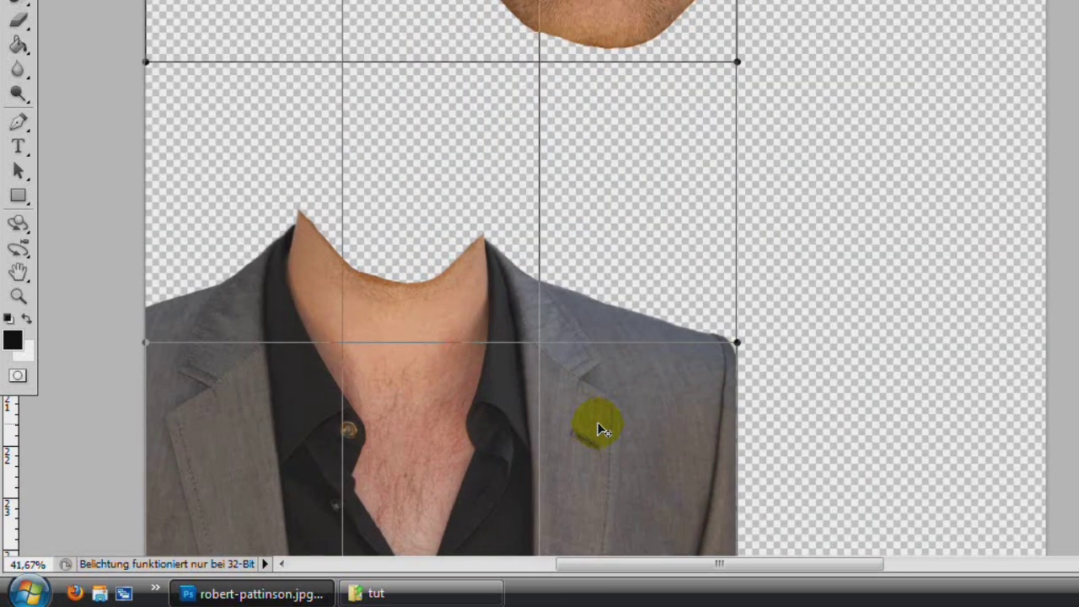
{"action": "scroll", "coordinate": [603, 419], "scroll_direction": "down", "scroll_amount": 2}
Step: Warp the neck and jacket into narrow sloping shoulders, then shift the jacket under the neck
{"action": "mouse_move", "coordinate": [682, 318]}
{"action": "left_mouse_down"}
{"action": "mouse_move", "coordinate": [320, 358]}
{"action": "mouse_move", "coordinate": [140, 337]}
{"action": "left_mouse_up"}
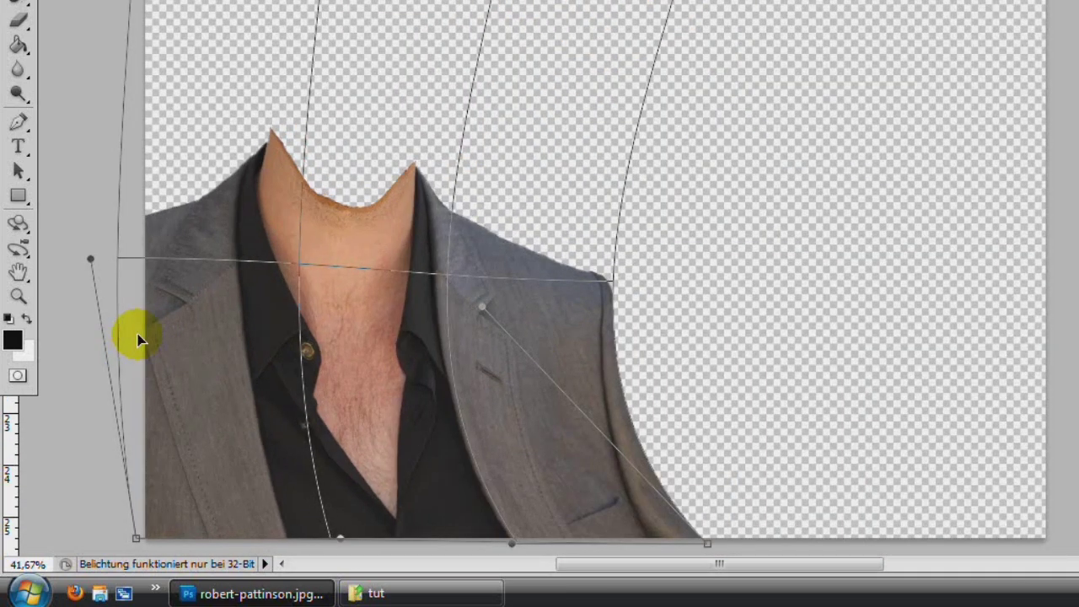
{"action": "scroll", "coordinate": [261, 350], "scroll_direction": "up", "scroll_amount": 4}
{"action": "left_click_drag", "start_coordinate": [261, 349], "coordinate": [306, 344]}
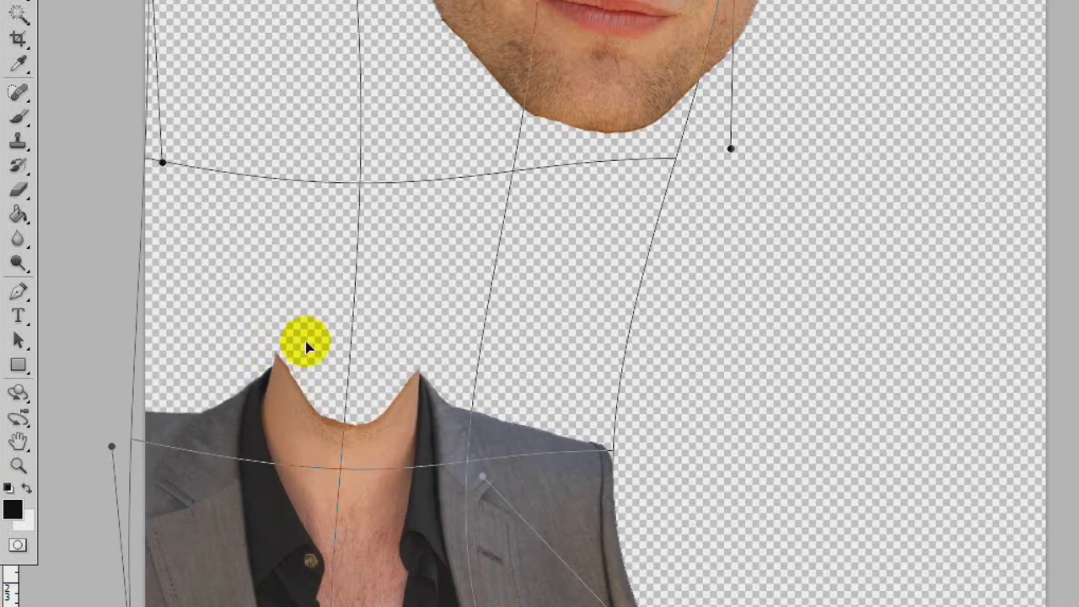
{"action": "scroll", "coordinate": [308, 345], "scroll_direction": "down", "scroll_amount": 4}
{"action": "left_click_drag", "start_coordinate": [715, 549], "coordinate": [660, 542]}
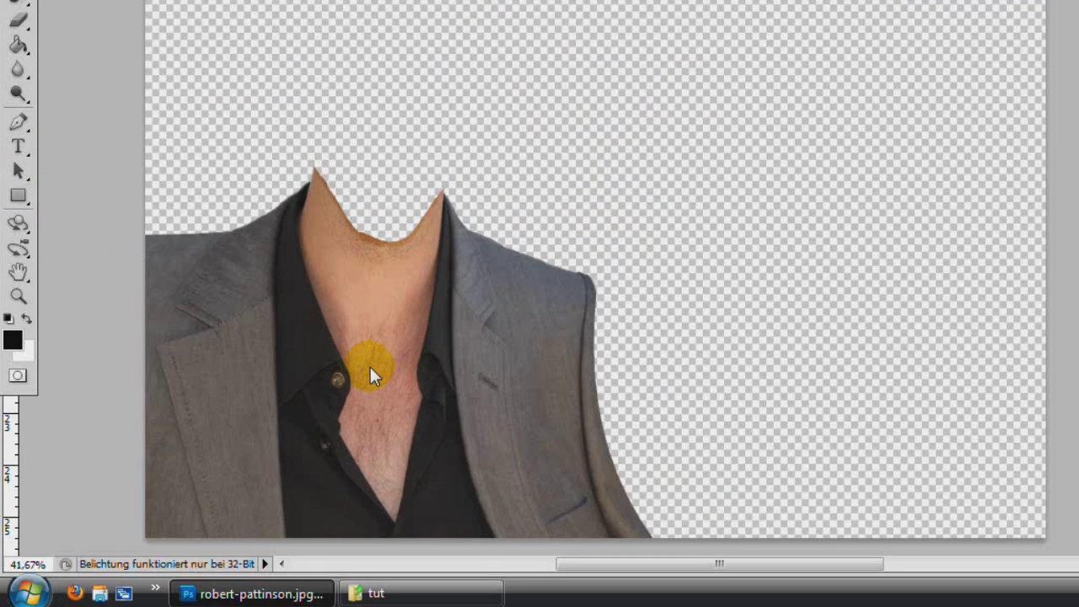
{"action": "mouse_move", "coordinate": [374, 365]}
{"action": "left_mouse_down"}
{"action": "mouse_move", "coordinate": [611, 347]}
{"action": "mouse_move", "coordinate": [650, 309]}
{"action": "left_mouse_up"}
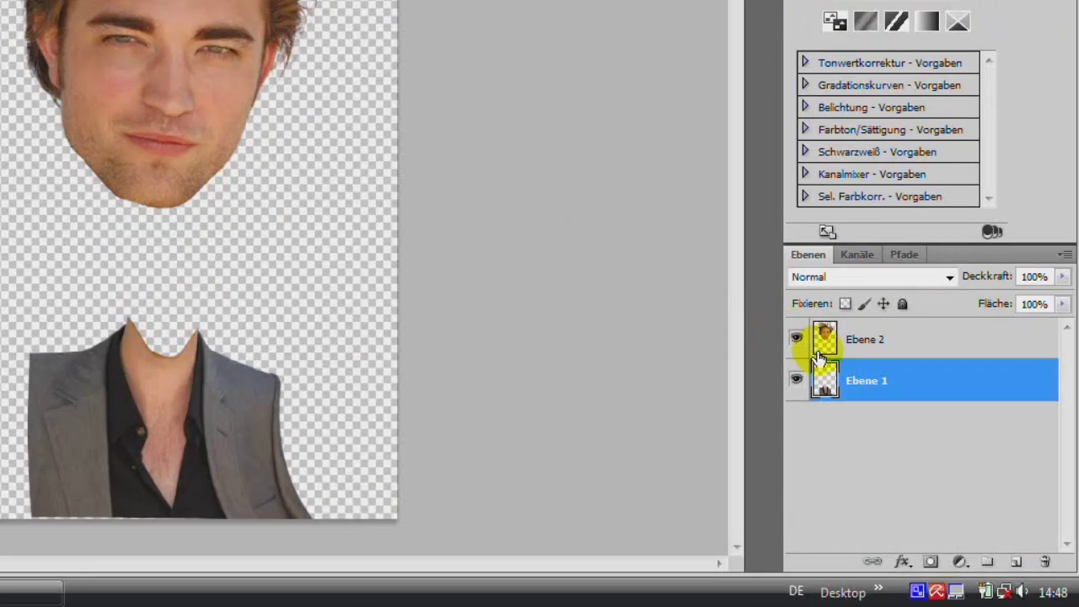
Step: Move the head layer Ebene 2 down onto the jacket above the neck
{"action": "left_click", "coordinate": [820, 350]}
{"action": "mouse_move", "coordinate": [458, 241]}
{"action": "left_mouse_down"}
{"action": "mouse_move", "coordinate": [447, 366]}
{"action": "mouse_move", "coordinate": [485, 457]}
{"action": "left_mouse_up"}
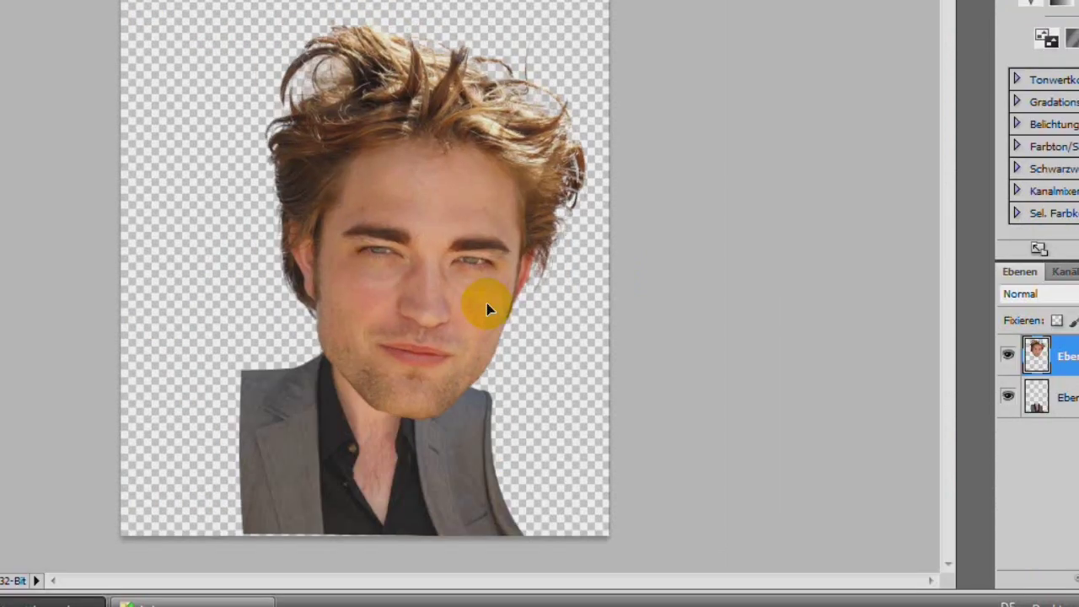
{"action": "left_click_drag", "start_coordinate": [486, 303], "coordinate": [459, 232]}
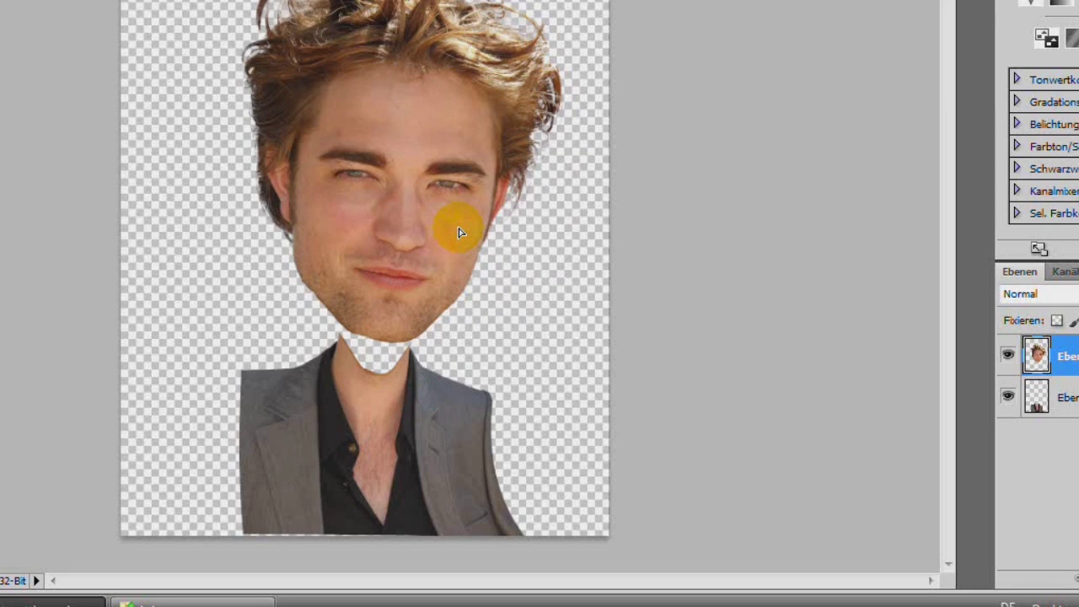
Step: Enlarge the head to about 105%, tilt it slightly clockwise and settle it onto the neck
{"action": "key", "text": "ctrl+t"}
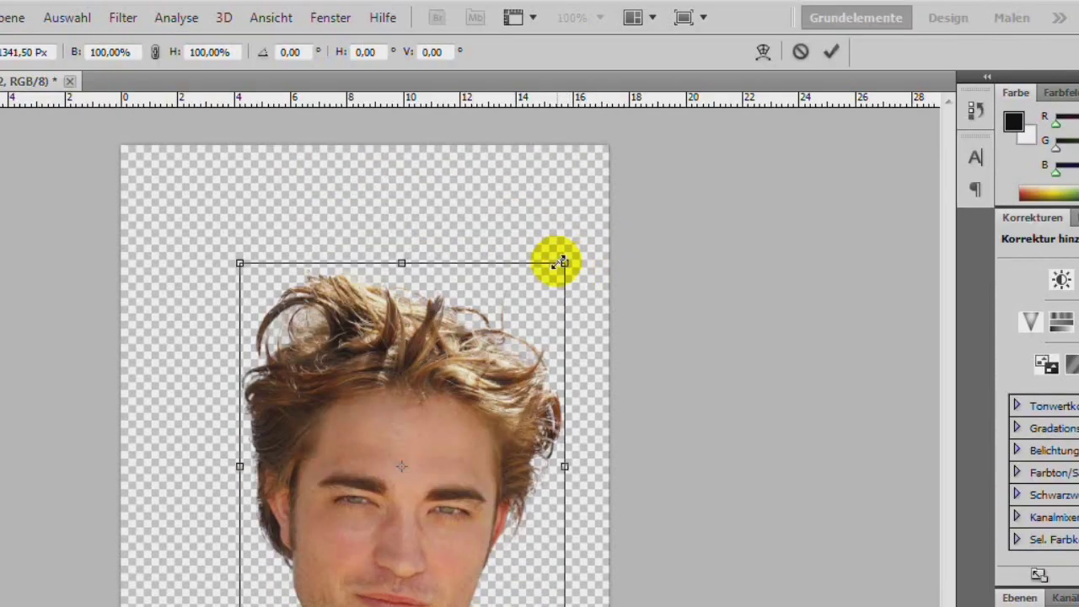
{"action": "left_click_drag", "start_coordinate": [559, 260], "coordinate": [579, 246]}
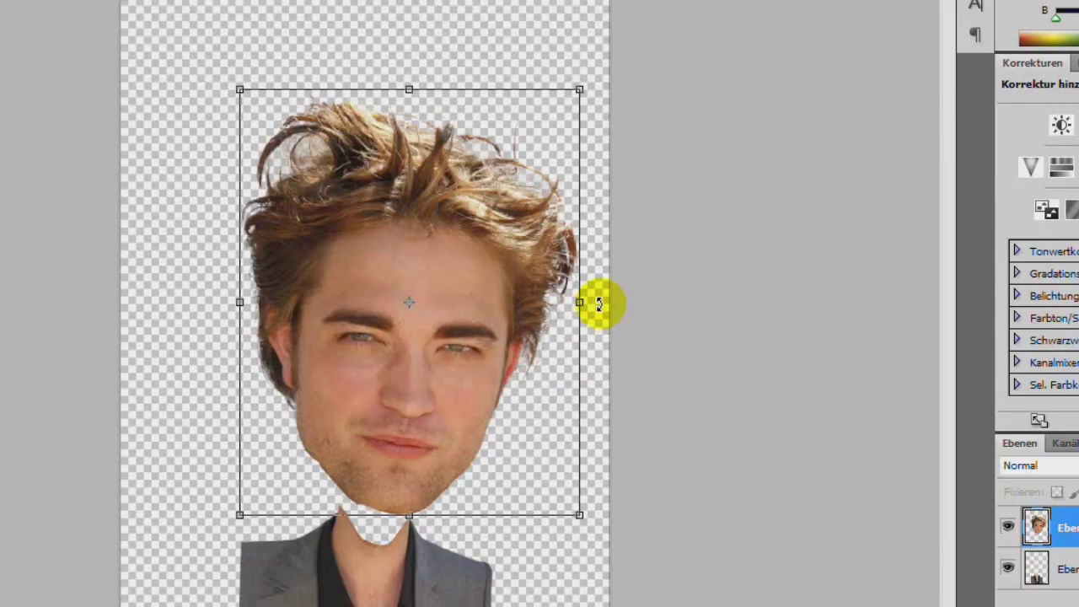
{"action": "left_click_drag", "start_coordinate": [597, 301], "coordinate": [596, 318]}
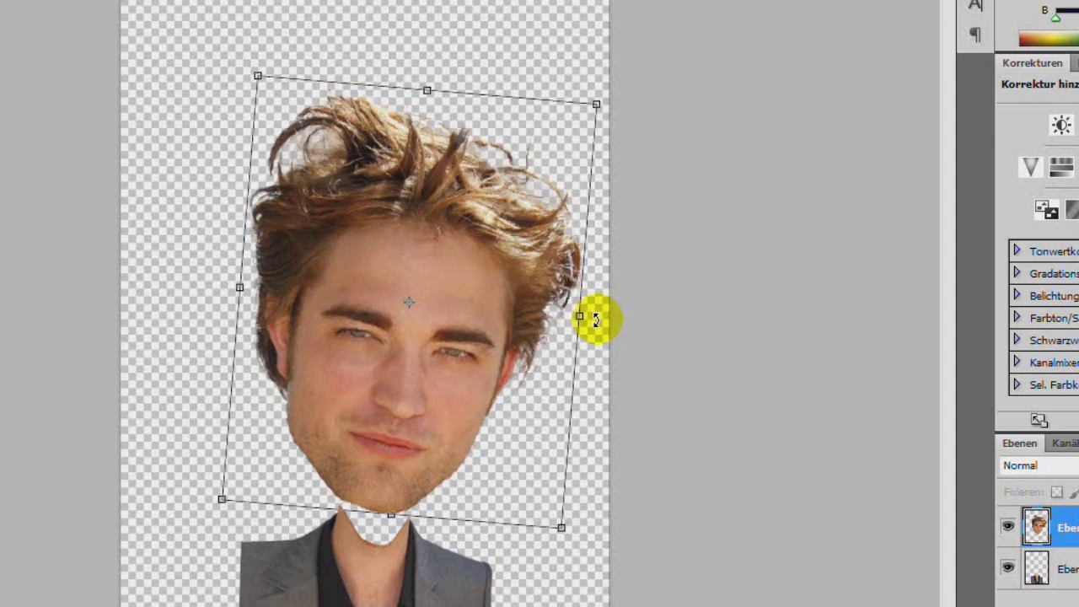
{"action": "mouse_move", "coordinate": [432, 371]}
{"action": "left_mouse_down"}
{"action": "mouse_move", "coordinate": [441, 446]}
{"action": "mouse_move", "coordinate": [425, 447]}
{"action": "left_mouse_up"}
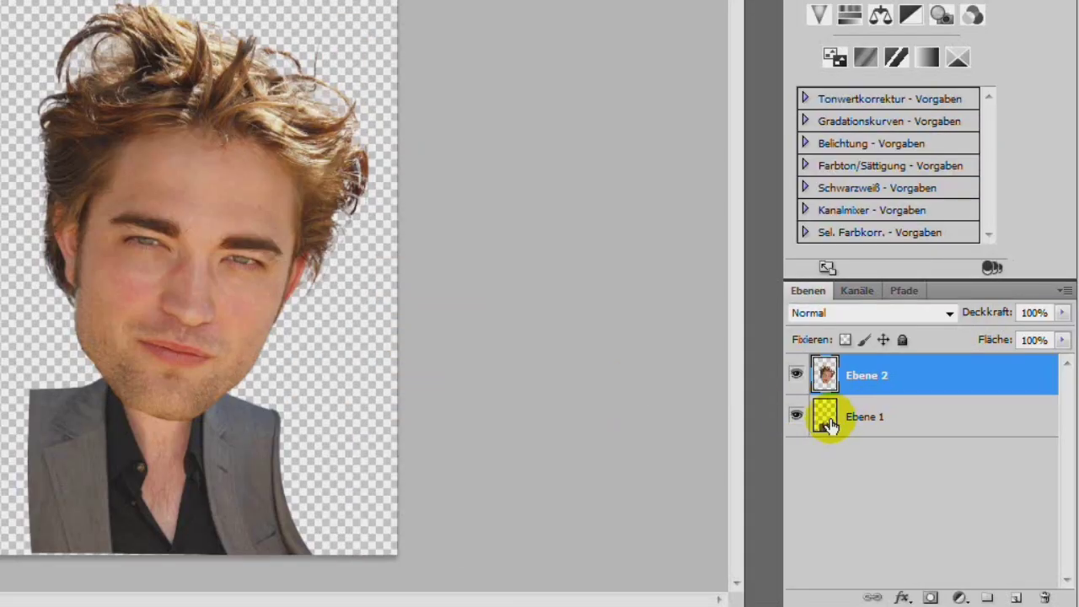
{"action": "left_click", "coordinate": [830, 422]}
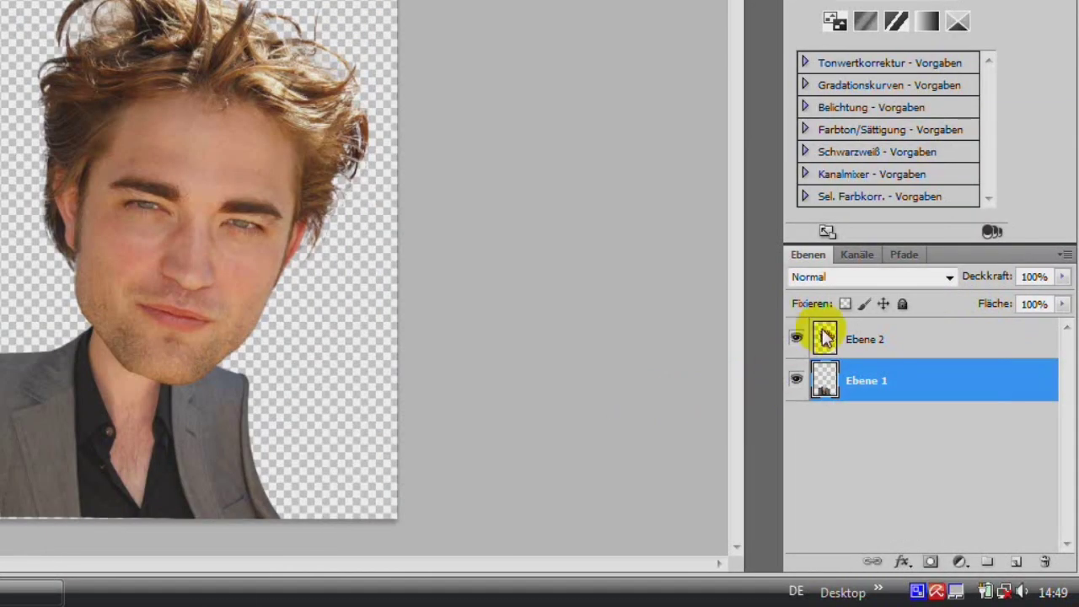
{"action": "left_click", "coordinate": [821, 334]}
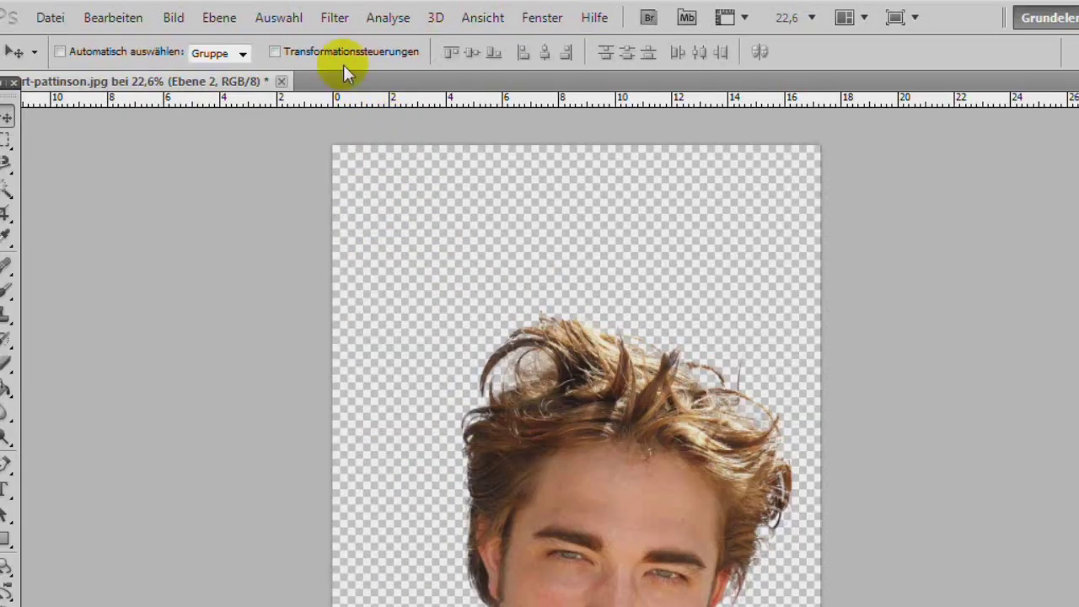
{"action": "left_click", "coordinate": [334, 17]}
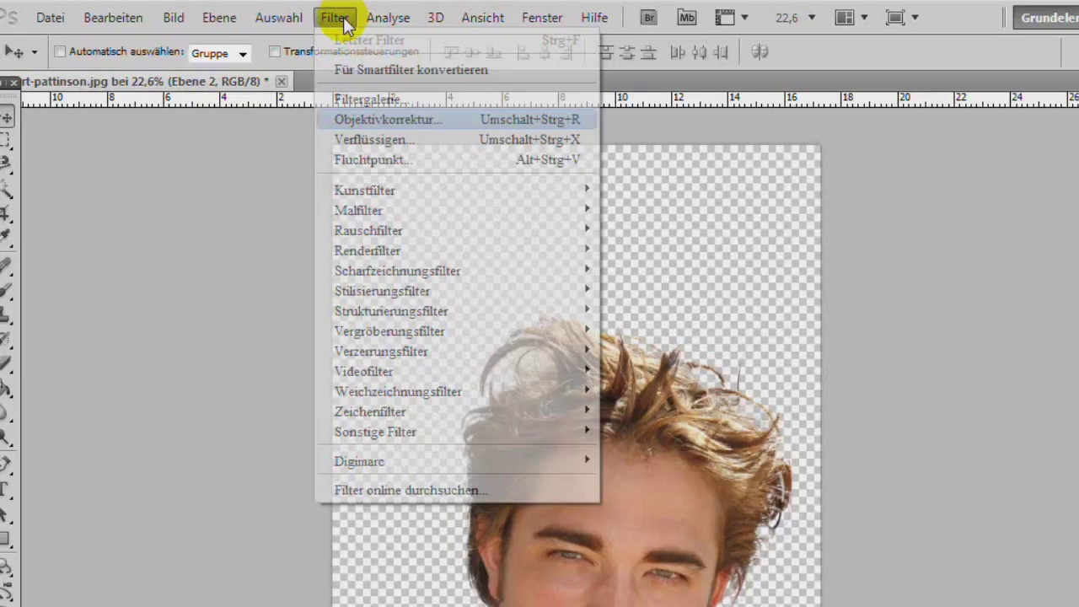
Step: Open Liquify (Verflüssigen) on the head layer with Forward Warp selected and the face magnified
{"action": "left_click", "coordinate": [378, 142]}
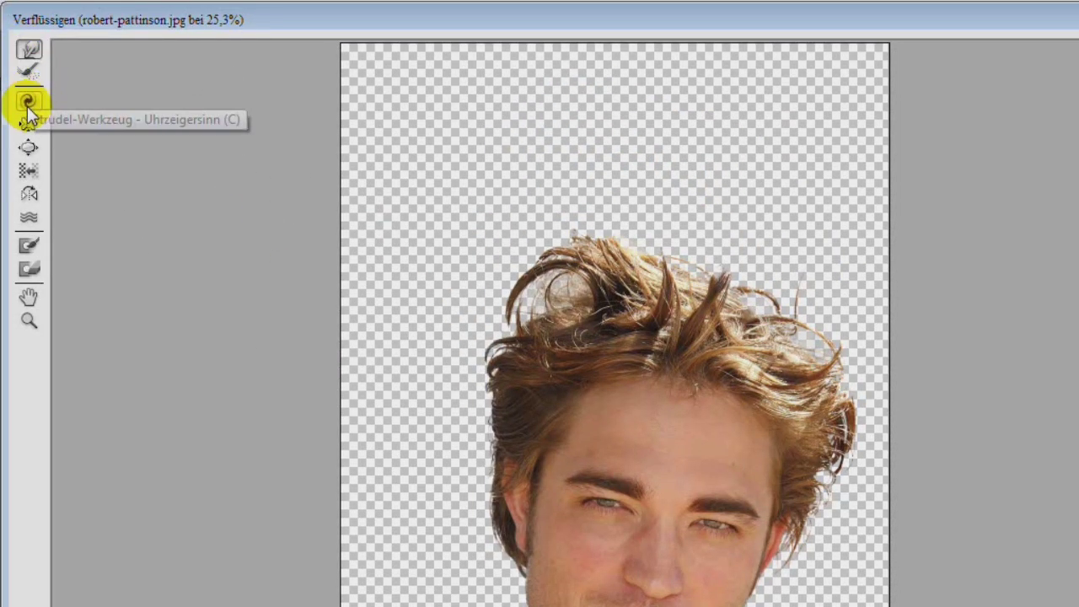
{"action": "left_click", "coordinate": [30, 244]}
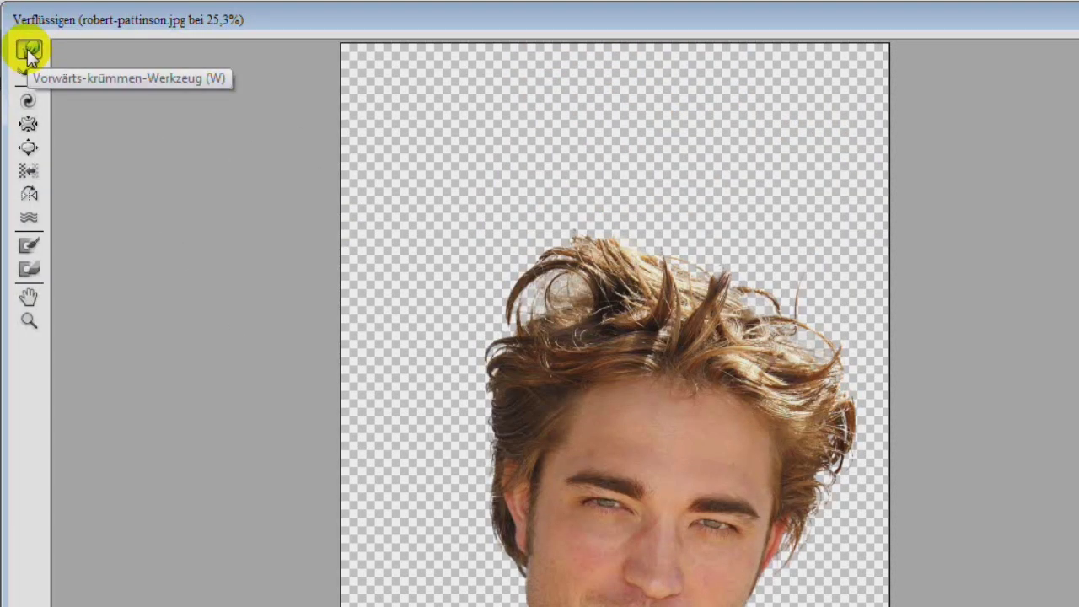
{"action": "left_click", "coordinate": [30, 54]}
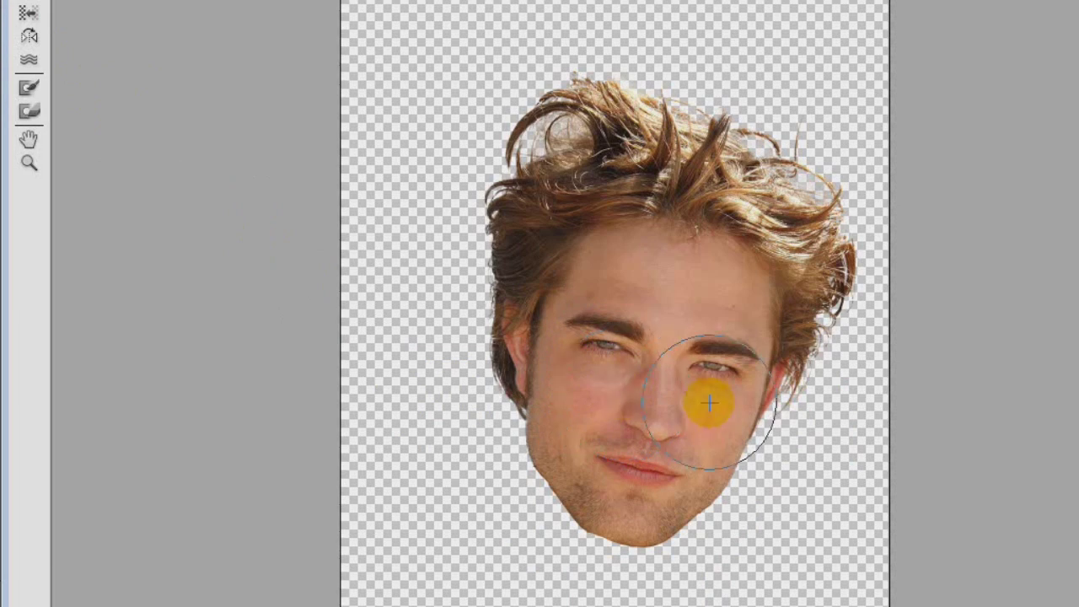
{"action": "left_click", "coordinate": [713, 403], "text": "ctrl"}
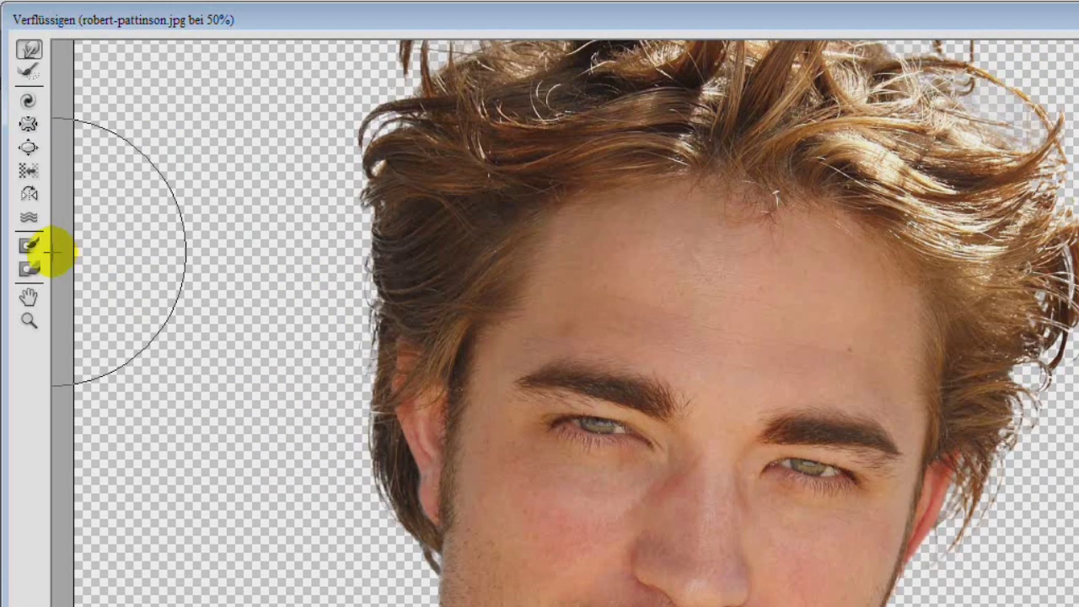
{"action": "left_click", "coordinate": [29, 245]}
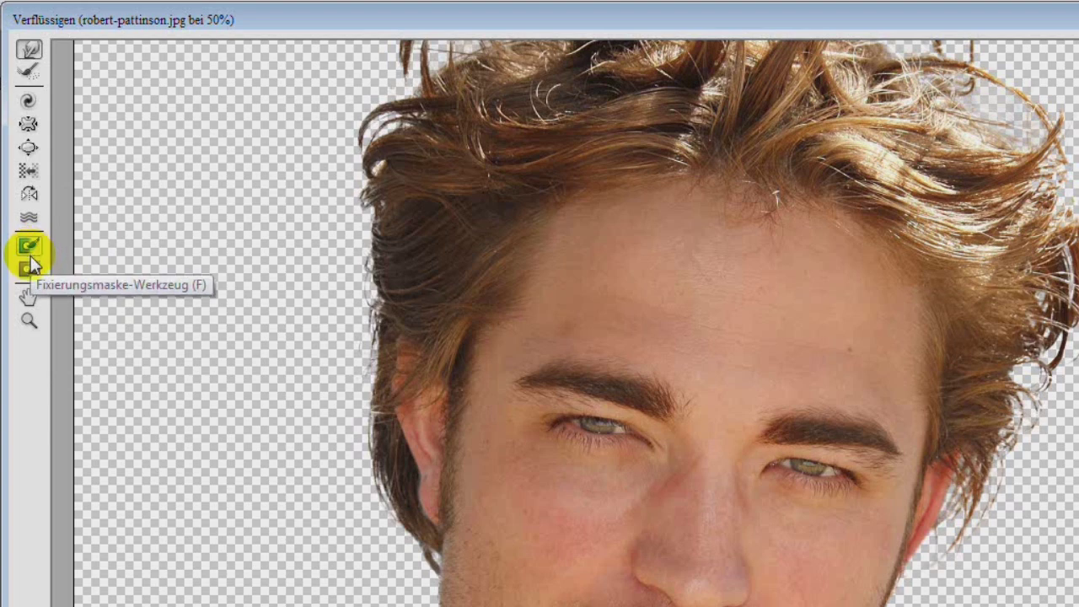
Step: Paint a freeze mask over both eyes with a 175 brush
{"action": "left_click", "coordinate": [30, 267]}
{"action": "left_click", "coordinate": [28, 246]}
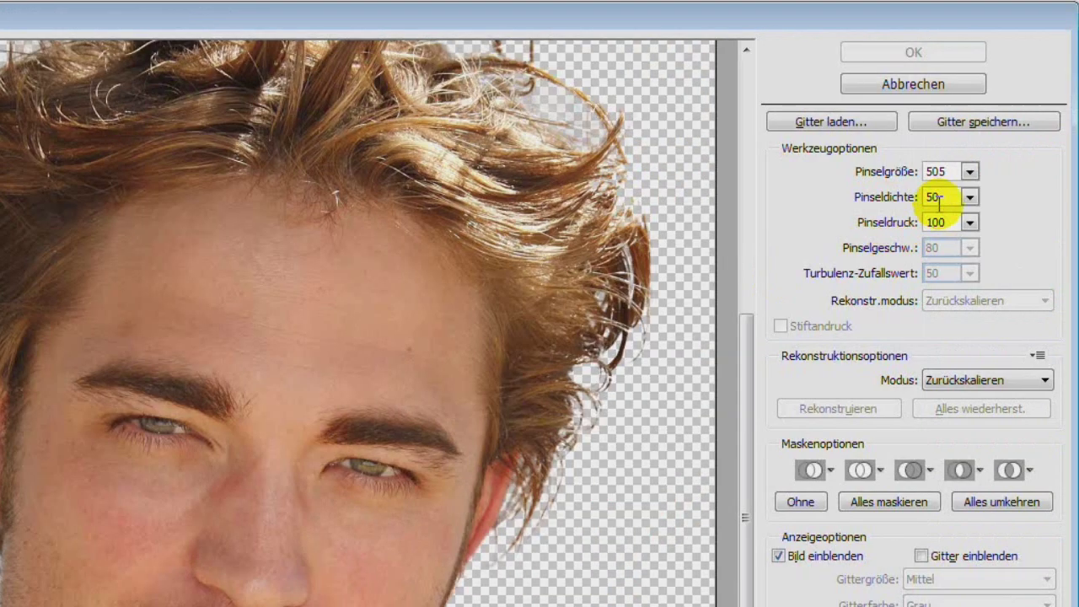
{"action": "left_click_drag", "start_coordinate": [898, 177], "coordinate": [813, 175]}
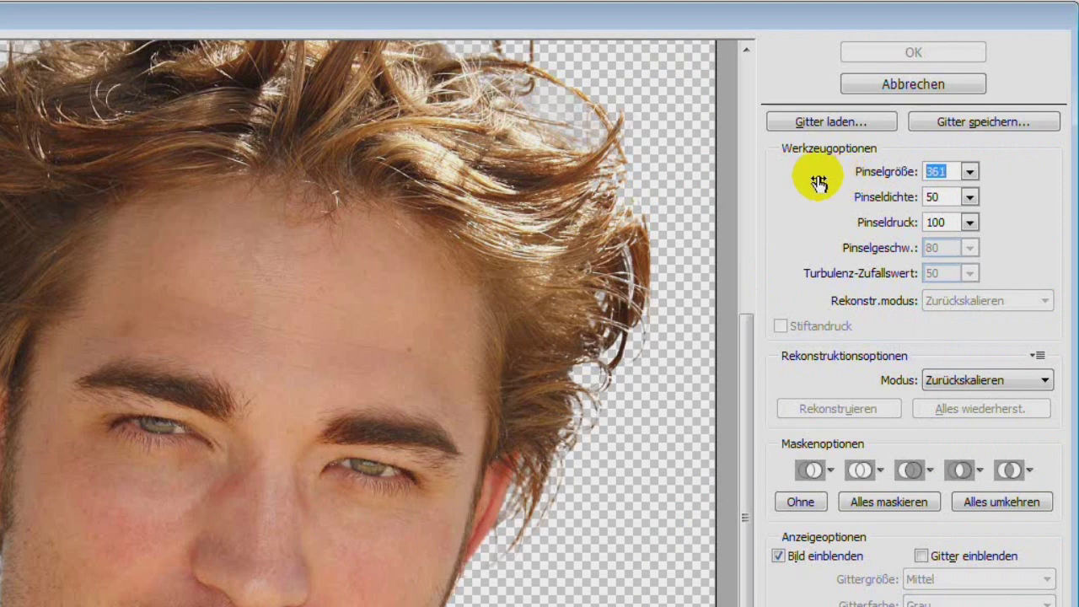
{"action": "left_click_drag", "start_coordinate": [864, 175], "coordinate": [785, 174]}
{"action": "mouse_move", "coordinate": [374, 313]}
{"action": "left_mouse_down"}
{"action": "mouse_move", "coordinate": [348, 300]}
{"action": "mouse_move", "coordinate": [391, 315]}
{"action": "mouse_move", "coordinate": [354, 295]}
{"action": "left_mouse_up"}
{"action": "left_click_drag", "start_coordinate": [410, 267], "coordinate": [348, 274]}
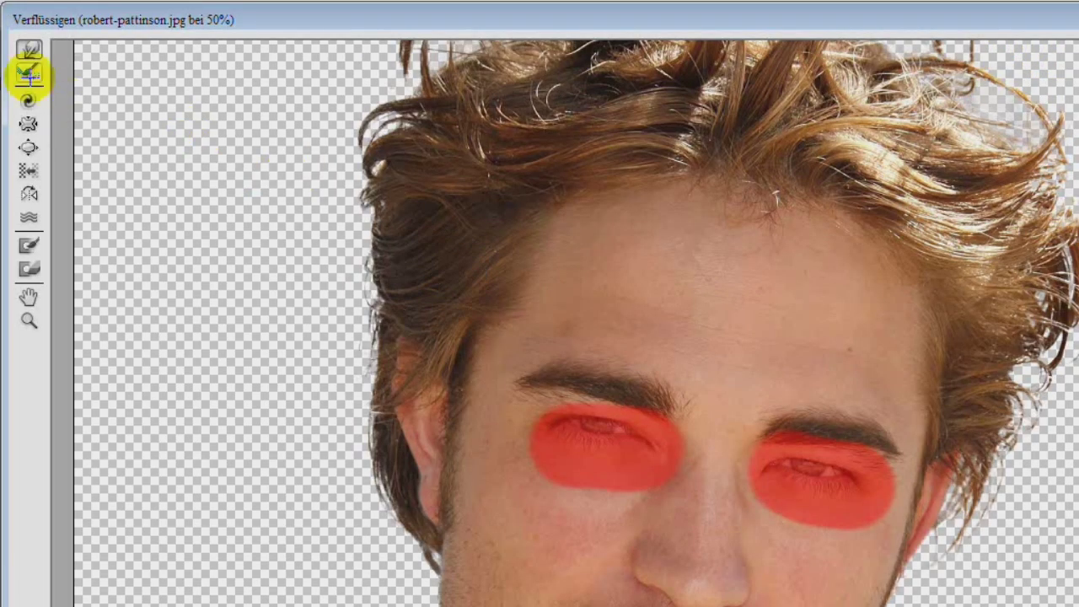
Step: Push the nose tip downward with Forward Warp at brush size 325
{"action": "left_click", "coordinate": [25, 57]}
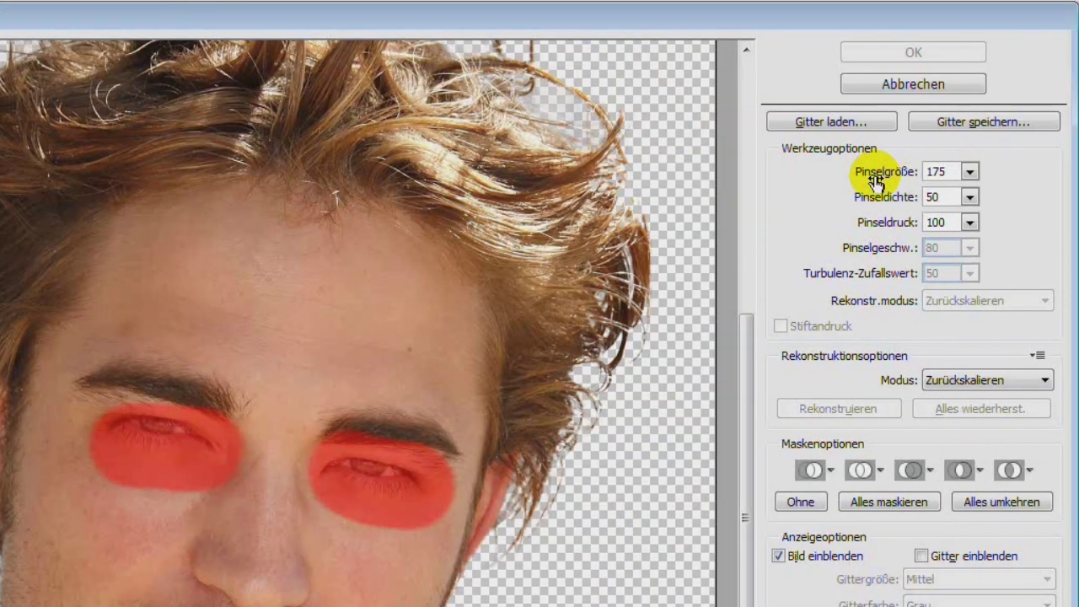
{"action": "left_click_drag", "start_coordinate": [877, 179], "coordinate": [959, 181]}
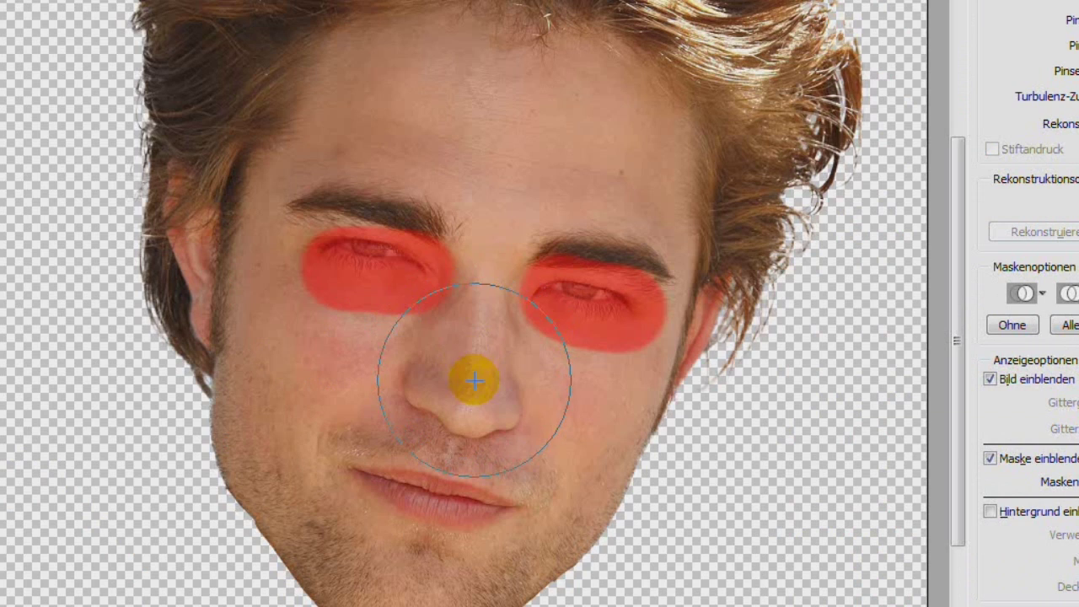
{"action": "left_click_drag", "start_coordinate": [475, 381], "coordinate": [475, 396]}
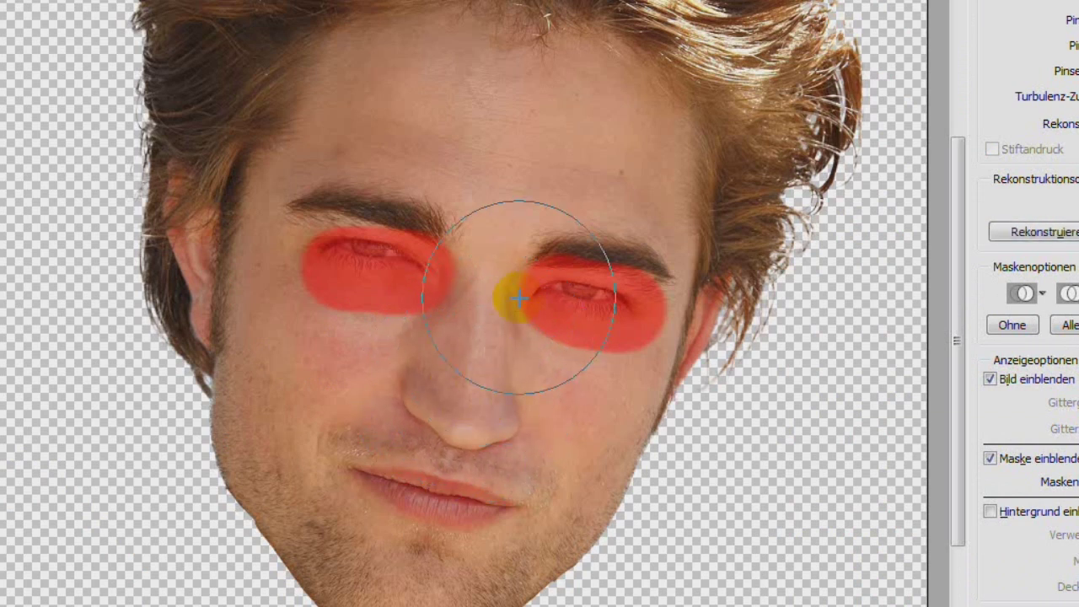
{"action": "left_click_drag", "start_coordinate": [464, 425], "coordinate": [439, 401]}
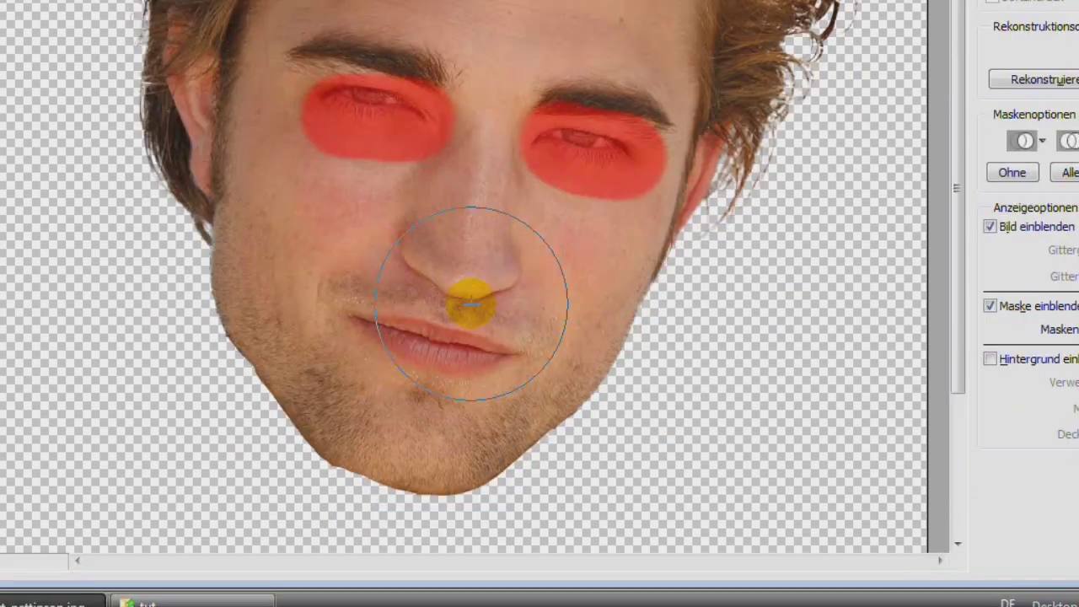
Step: Magnify the lips and freeze-mask the nose with a 217 brush
{"action": "left_click", "coordinate": [278, 209]}
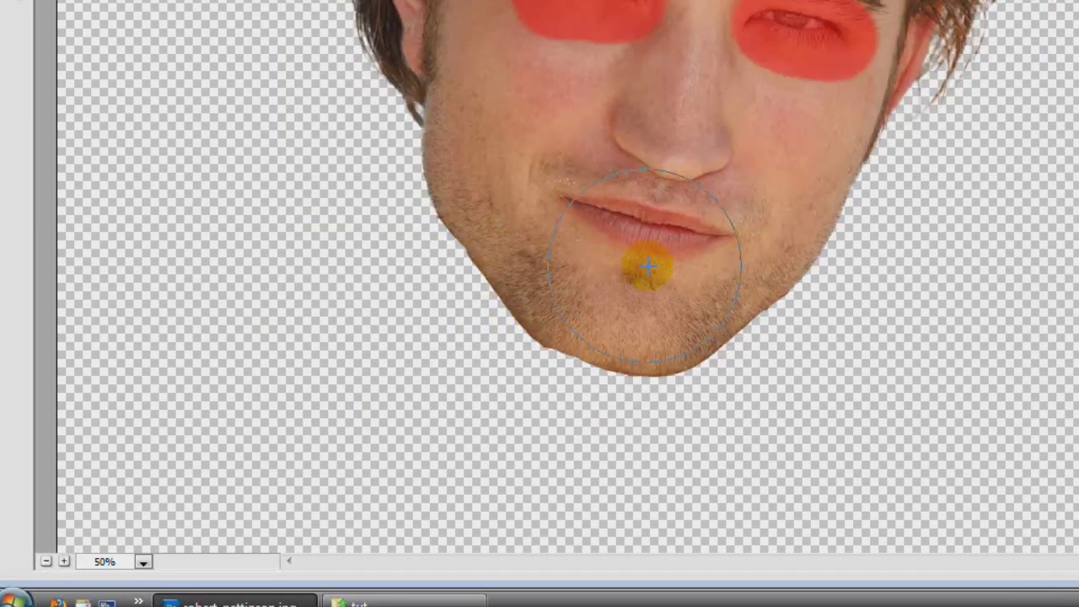
{"action": "left_click", "coordinate": [682, 227], "text": "ctrl"}
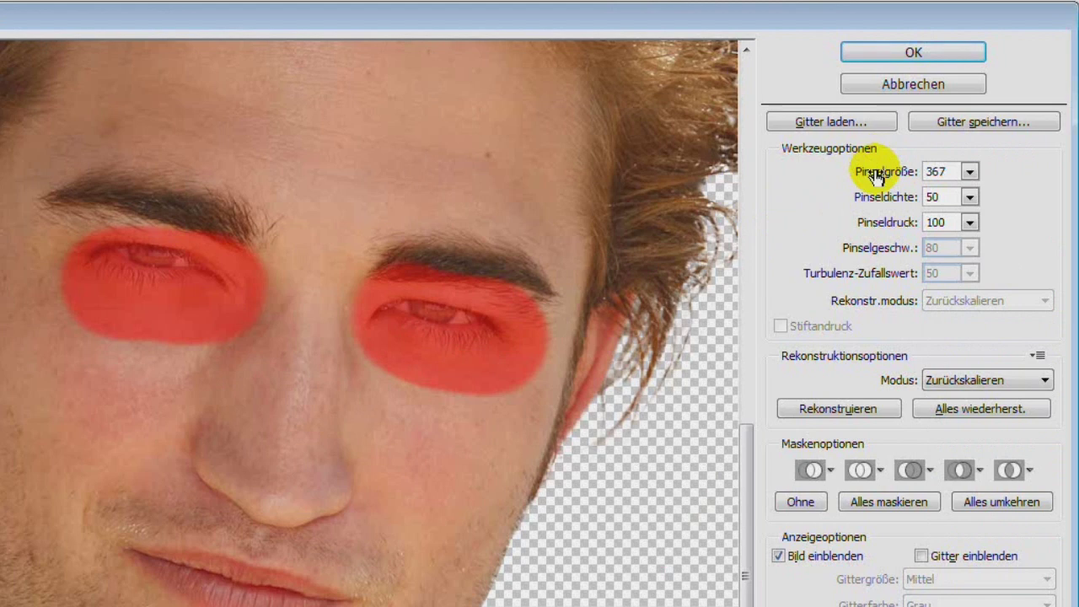
{"action": "left_click_drag", "start_coordinate": [874, 171], "coordinate": [792, 171]}
{"action": "mouse_move", "coordinate": [380, 435]}
{"action": "left_mouse_down"}
{"action": "mouse_move", "coordinate": [453, 429]}
{"action": "mouse_move", "coordinate": [482, 441]}
{"action": "left_mouse_up"}
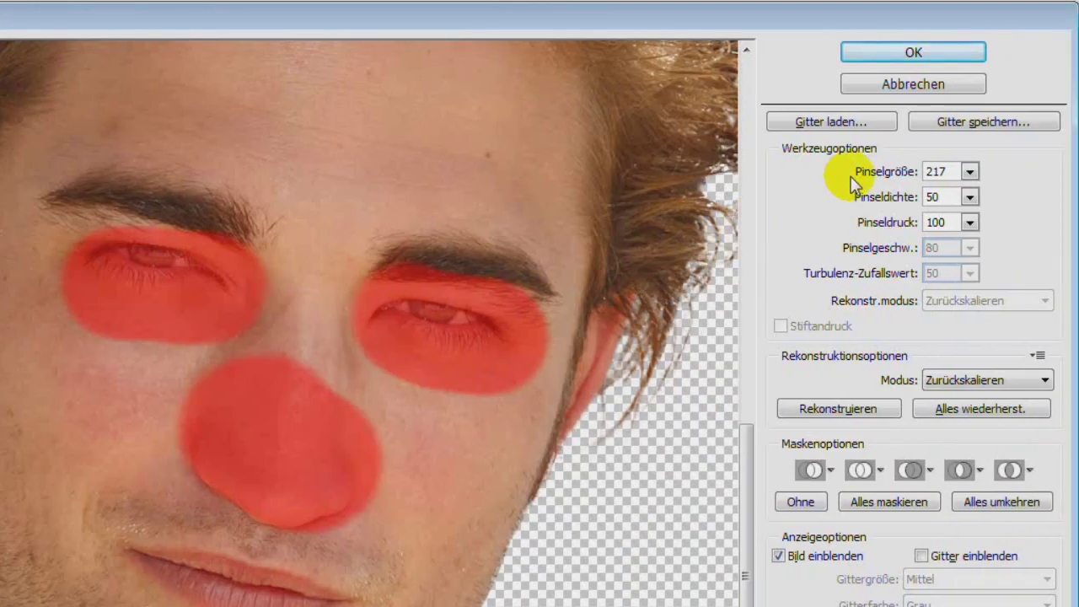
Step: Warp both mouth corners up and outward and lift the lower lip into a smile
{"action": "left_click", "coordinate": [952, 172]}
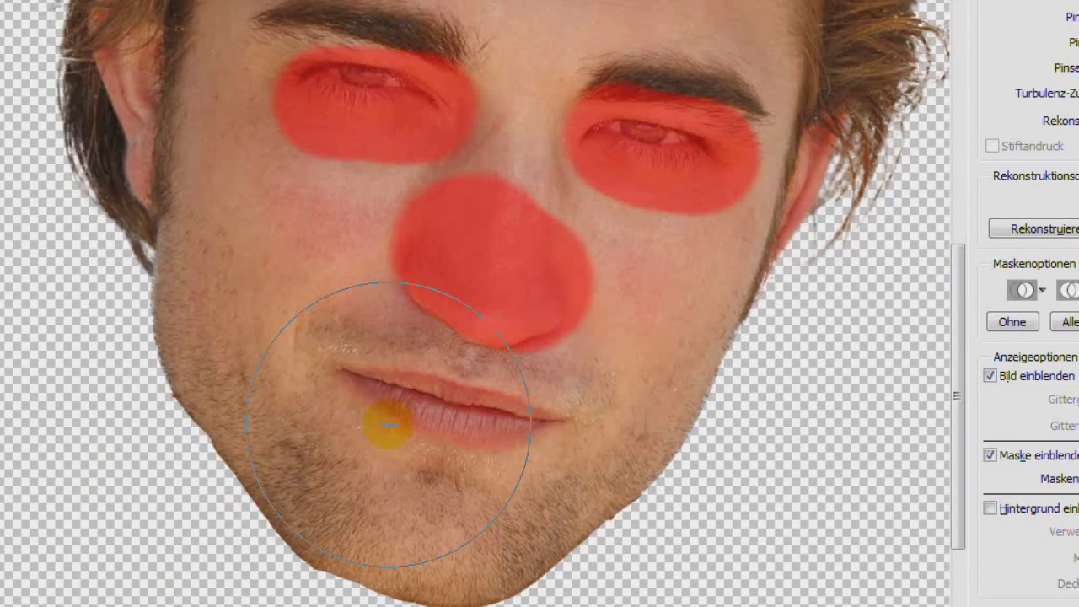
{"action": "left_click_drag", "start_coordinate": [549, 434], "coordinate": [554, 405]}
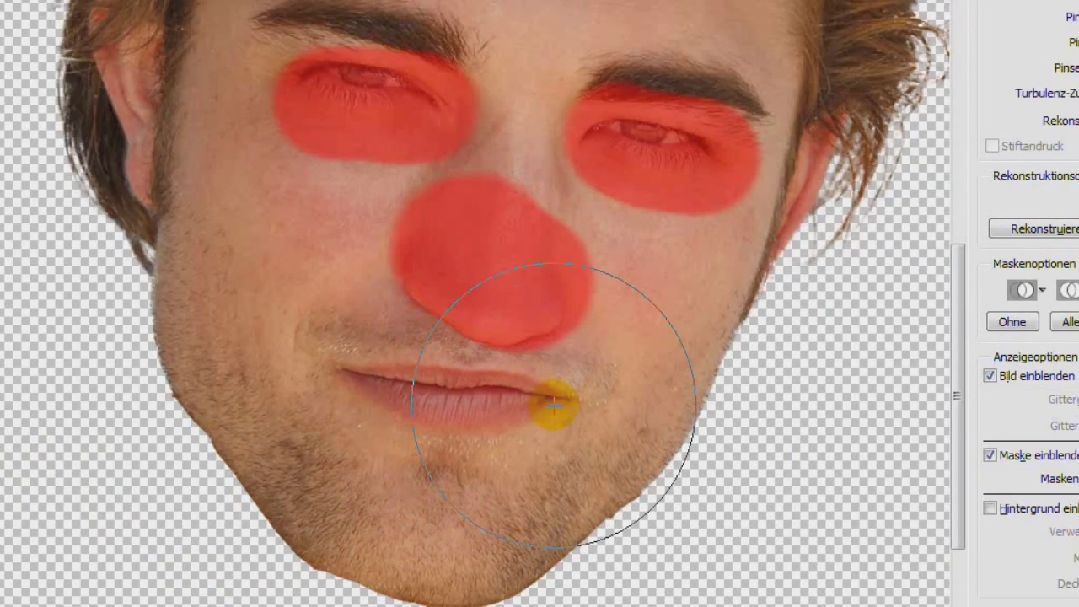
{"action": "mouse_move", "coordinate": [382, 389]}
{"action": "left_mouse_down"}
{"action": "mouse_move", "coordinate": [373, 366]}
{"action": "mouse_move", "coordinate": [334, 356]}
{"action": "left_mouse_up"}
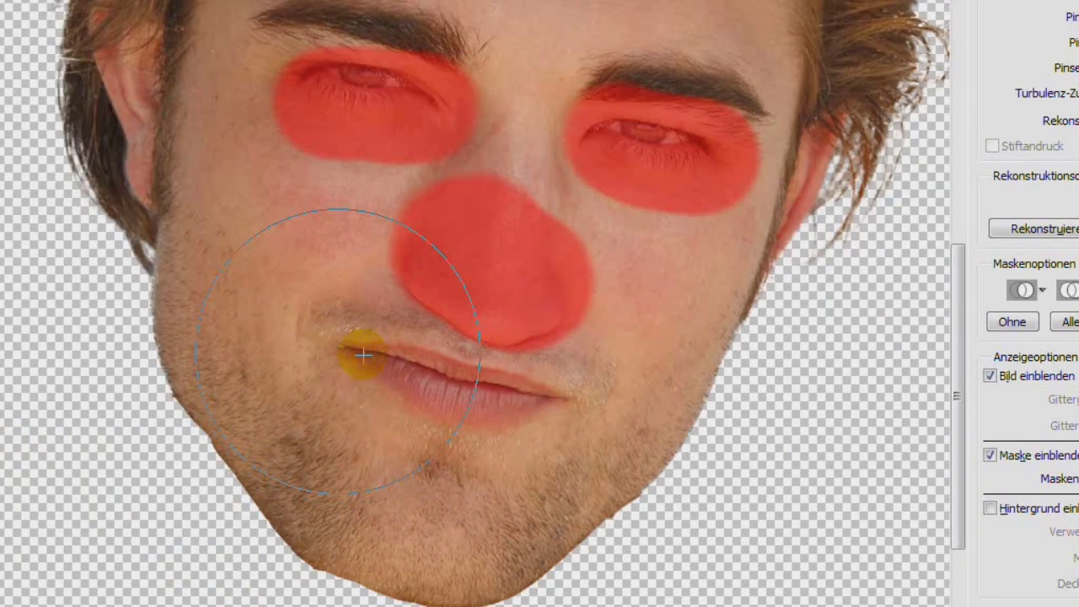
{"action": "left_click_drag", "start_coordinate": [540, 393], "coordinate": [554, 383]}
{"action": "left_click_drag", "start_coordinate": [382, 374], "coordinate": [338, 345]}
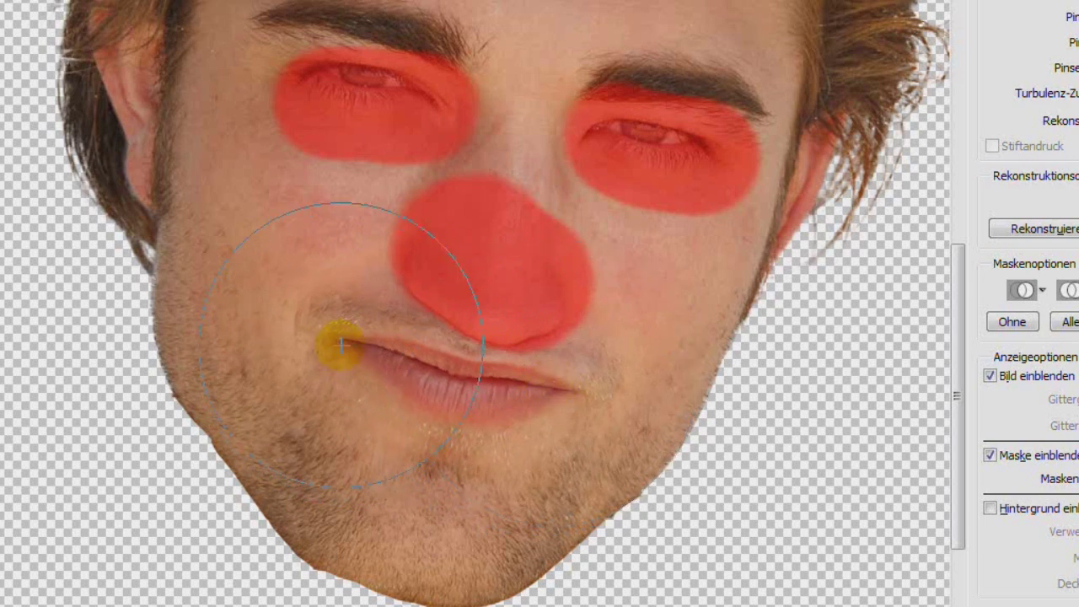
{"action": "left_click_drag", "start_coordinate": [448, 422], "coordinate": [465, 406]}
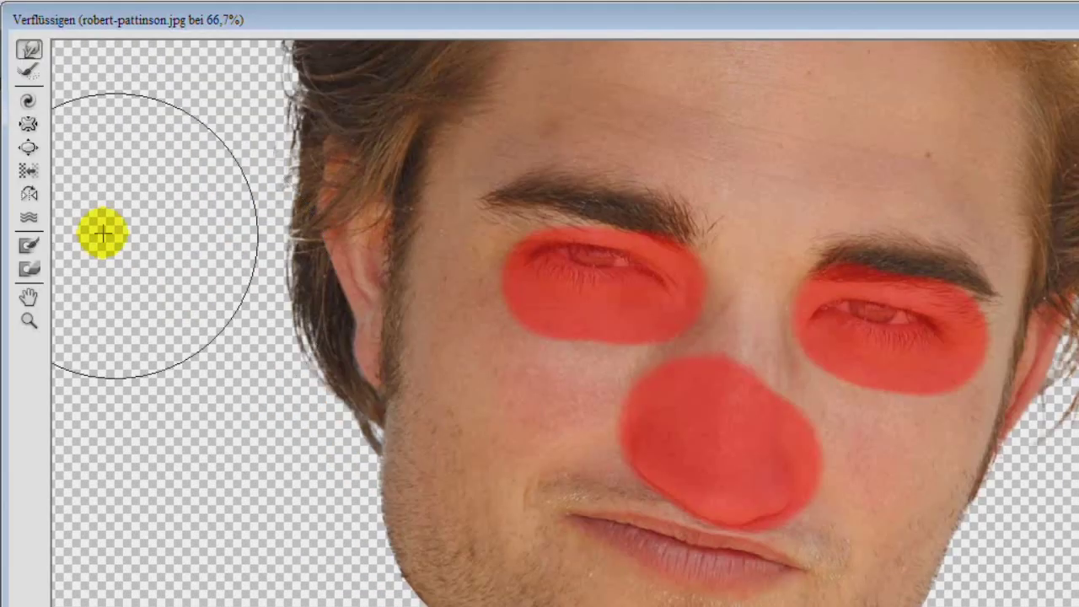
Step: Erase the nose's freeze mask with Thaw Mask and zoom out to the whole face
{"action": "left_click", "coordinate": [29, 270]}
{"action": "mouse_move", "coordinate": [693, 453]}
{"action": "left_mouse_down"}
{"action": "mouse_move", "coordinate": [716, 425]}
{"action": "mouse_move", "coordinate": [730, 442]}
{"action": "left_mouse_up"}
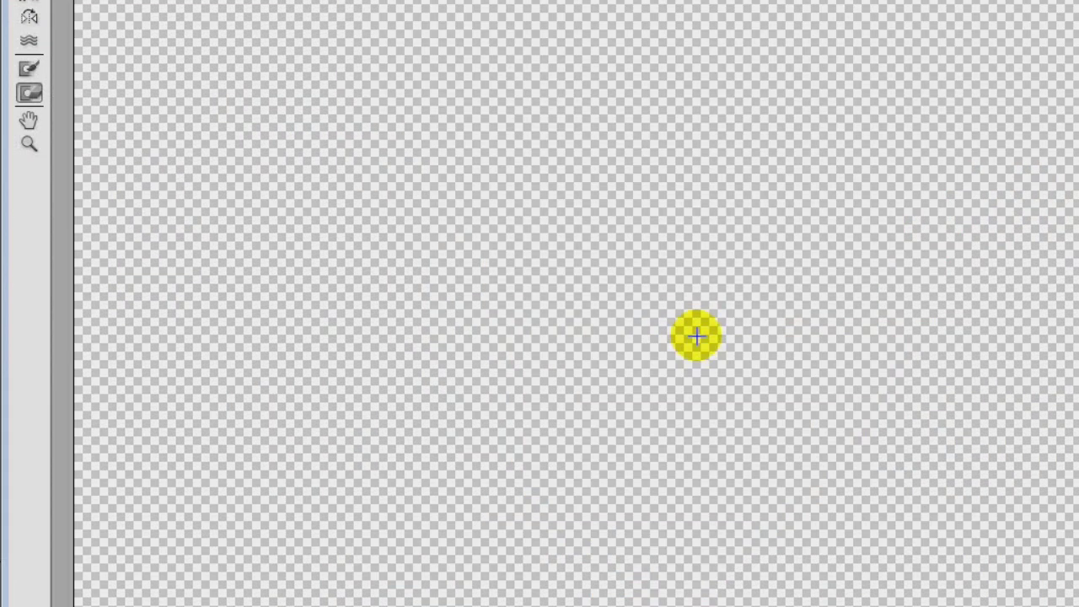
{"action": "left_click", "coordinate": [696, 337], "text": "alt"}
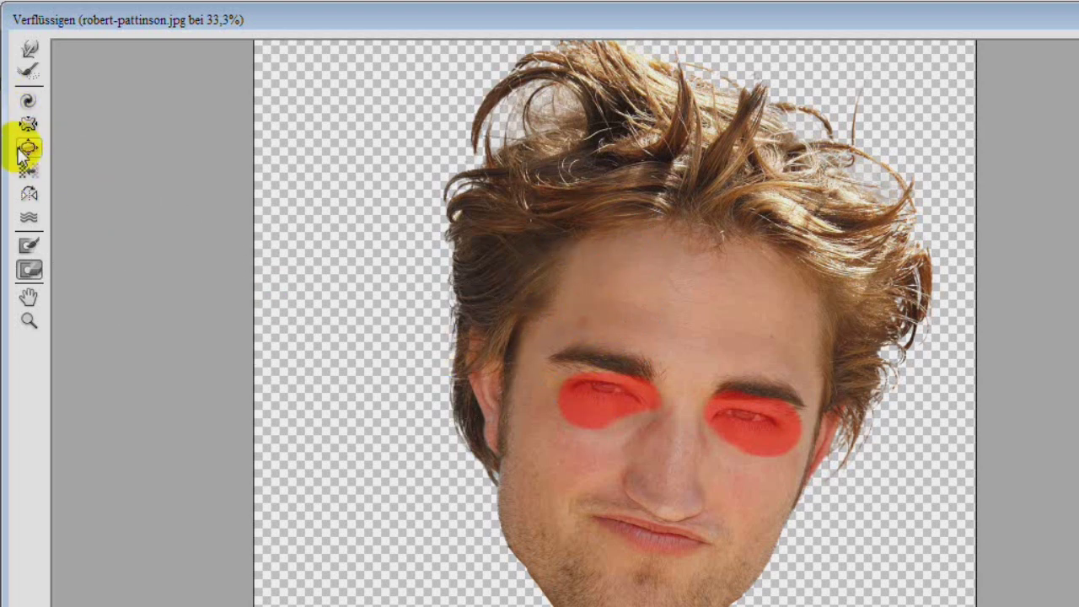
Step: Thaw the freeze mask off both eyes and freeze the nose with a smaller brush
{"action": "left_click_drag", "start_coordinate": [590, 400], "coordinate": [570, 395]}
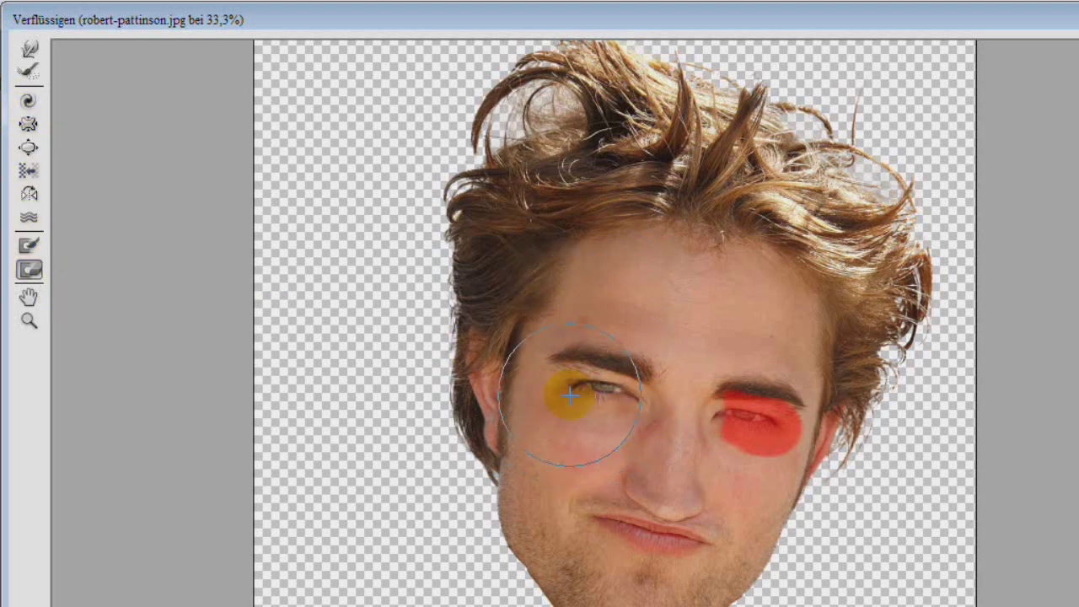
{"action": "left_click_drag", "start_coordinate": [742, 417], "coordinate": [766, 441]}
{"action": "left_click", "coordinate": [29, 246]}
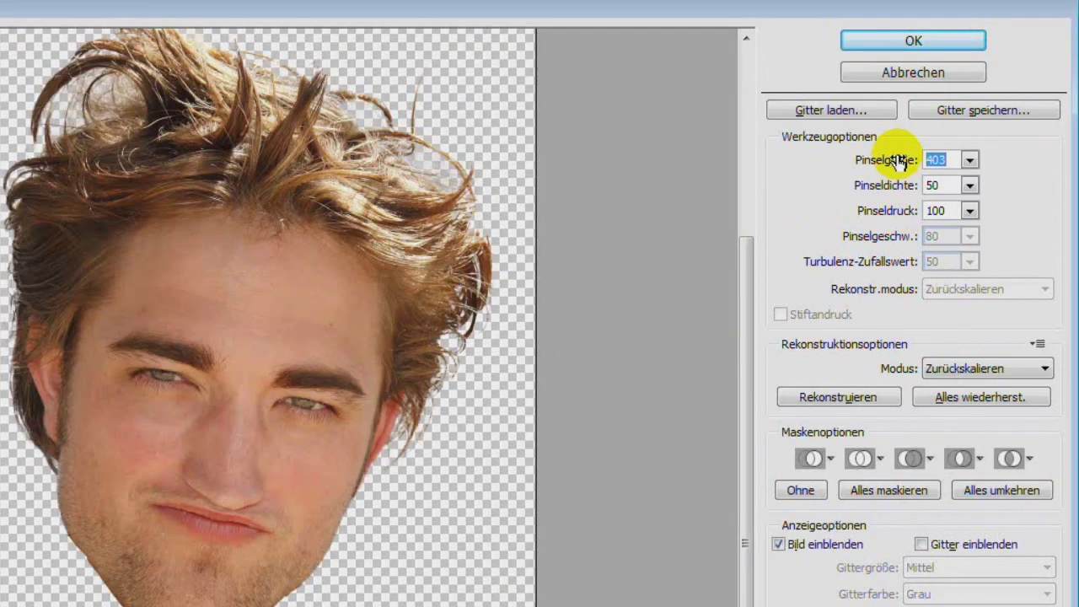
{"action": "left_click_drag", "start_coordinate": [903, 160], "coordinate": [838, 164]}
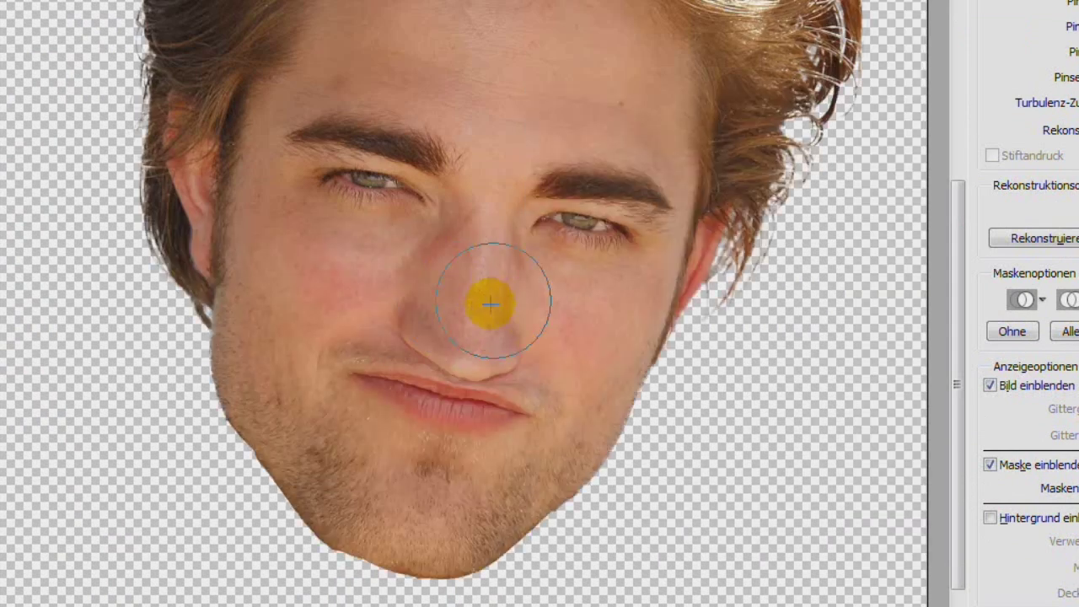
{"action": "left_click_drag", "start_coordinate": [488, 302], "coordinate": [485, 221]}
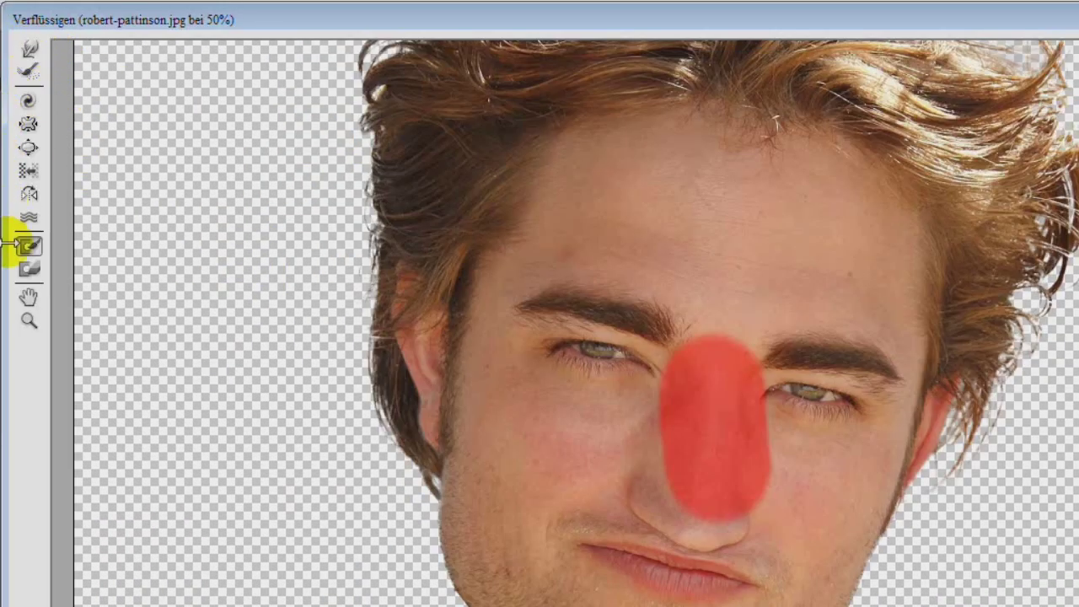
Step: Forward Warp the eye on the right into a rounder shape at brush size 313
{"action": "left_click", "coordinate": [29, 270]}
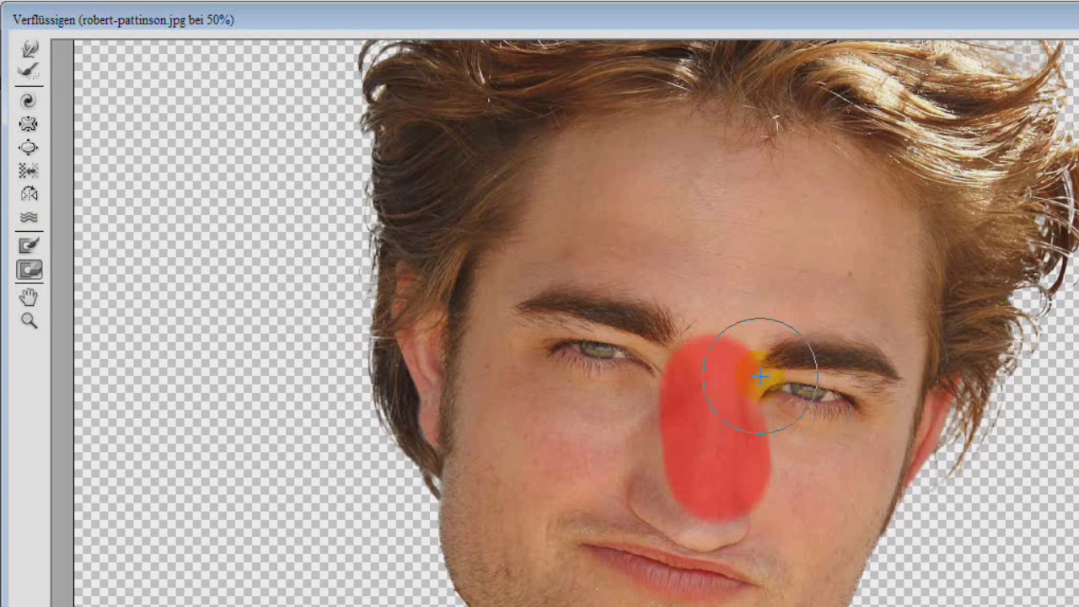
{"action": "left_click", "coordinate": [26, 51]}
{"action": "left_click_drag", "start_coordinate": [863, 168], "coordinate": [831, 228]}
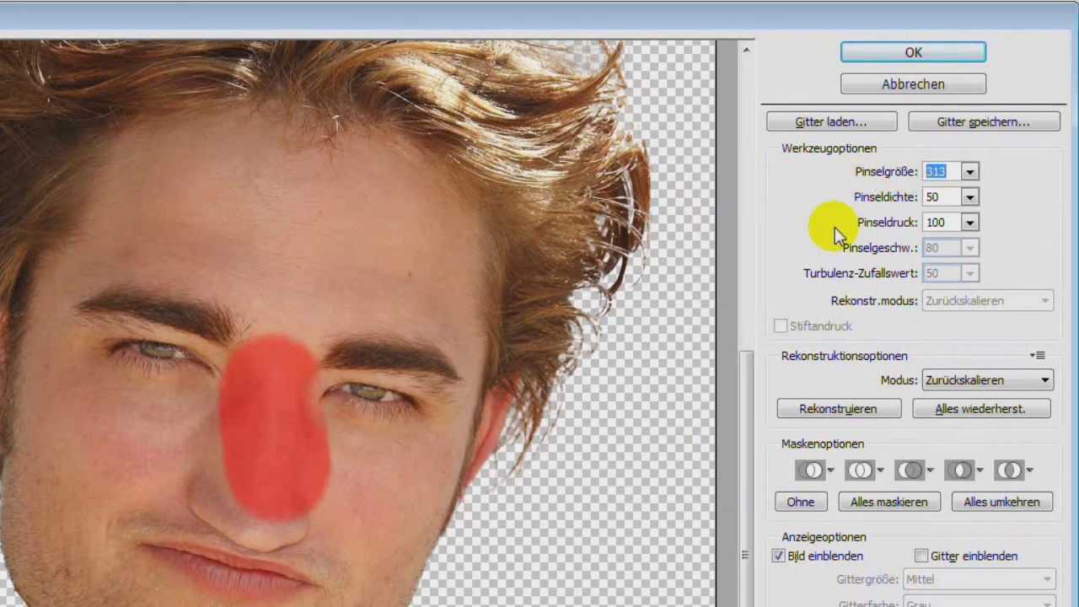
{"action": "mouse_move", "coordinate": [367, 389]}
{"action": "left_mouse_down"}
{"action": "mouse_move", "coordinate": [384, 390]}
{"action": "mouse_move", "coordinate": [363, 347]}
{"action": "left_mouse_up"}
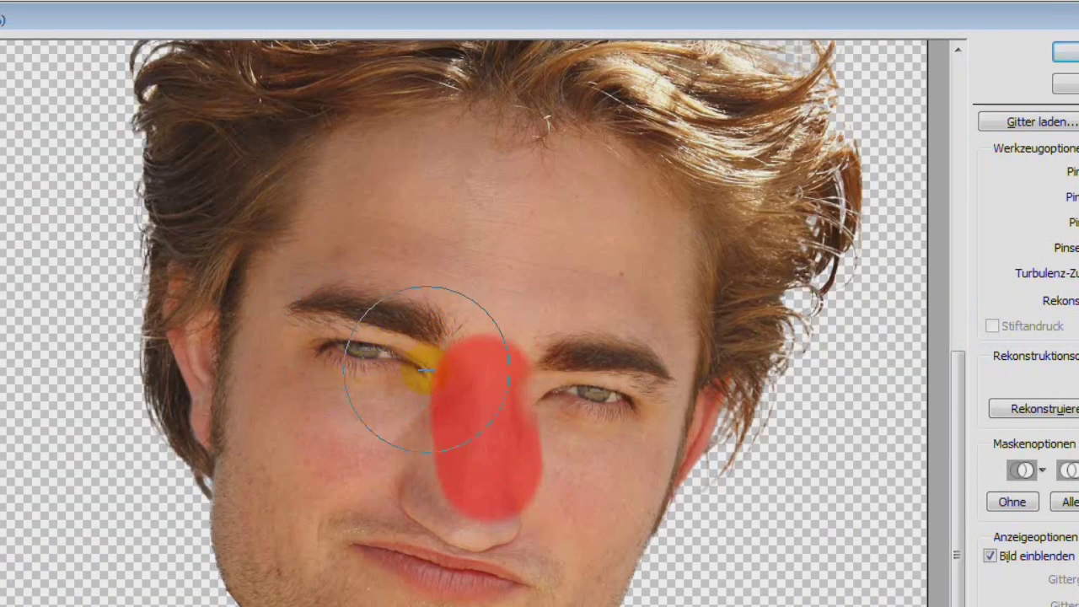
{"action": "left_click_drag", "start_coordinate": [427, 370], "coordinate": [423, 372]}
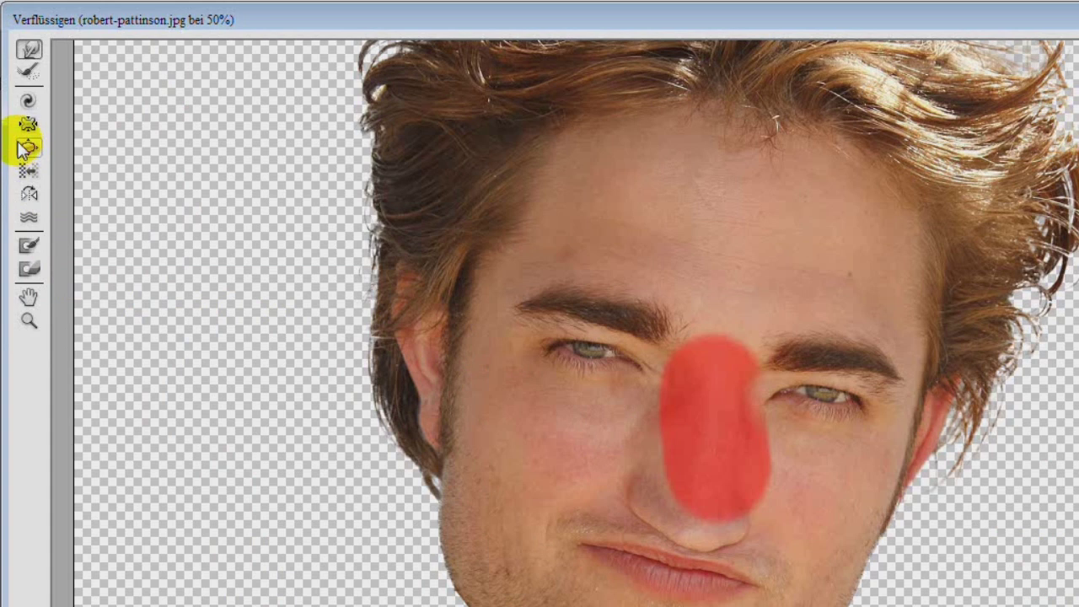
Step: Pucker the eye on the left of the face to shrink it
{"action": "left_click", "coordinate": [28, 125]}
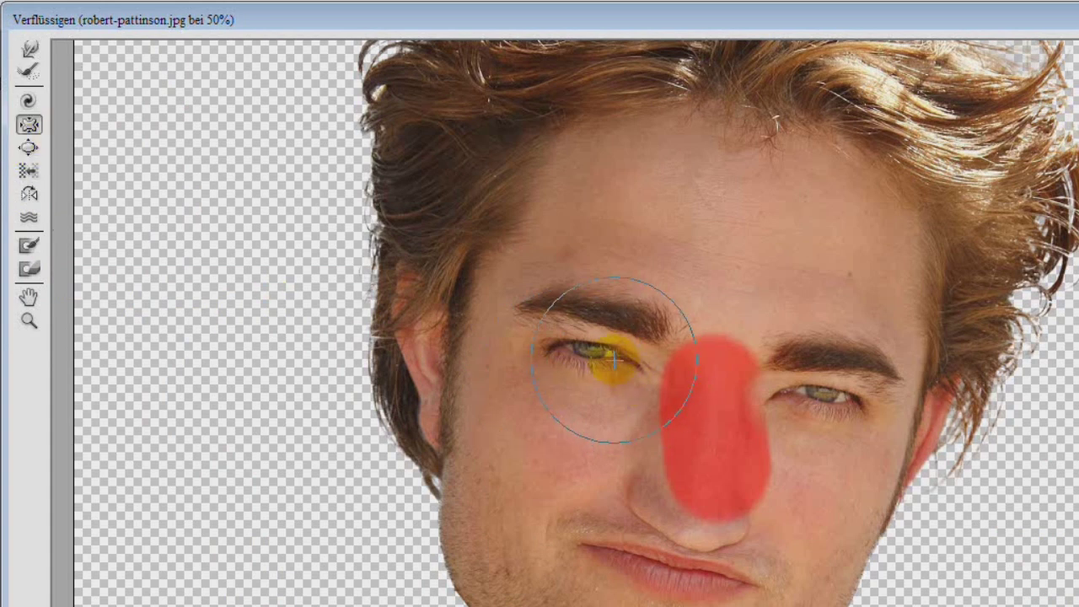
{"action": "left_click_drag", "start_coordinate": [593, 350], "coordinate": [617, 359]}
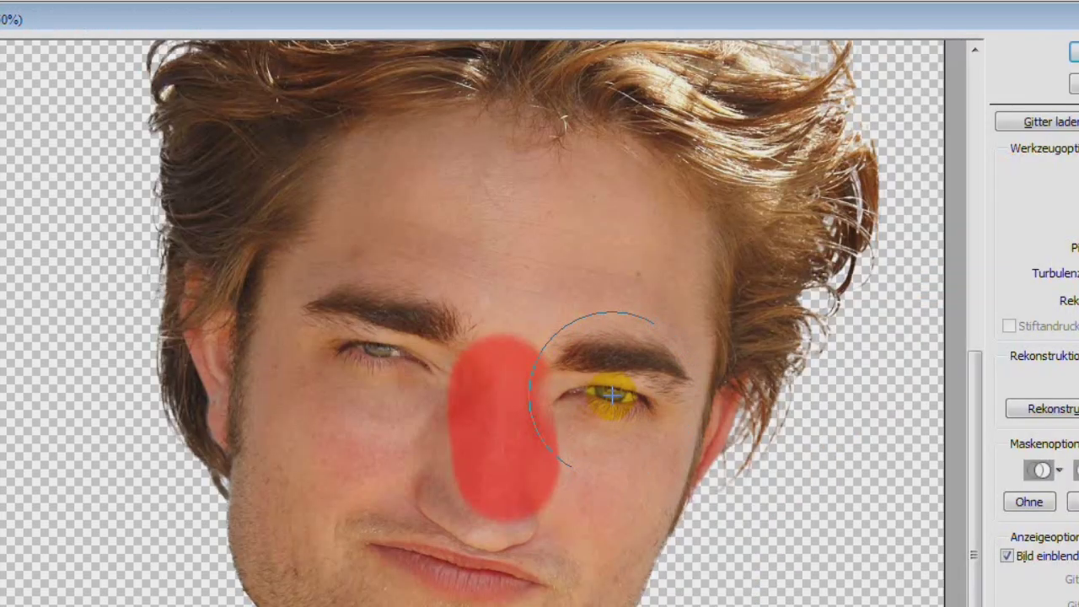
{"action": "left_click_drag", "start_coordinate": [611, 394], "coordinate": [552, 430]}
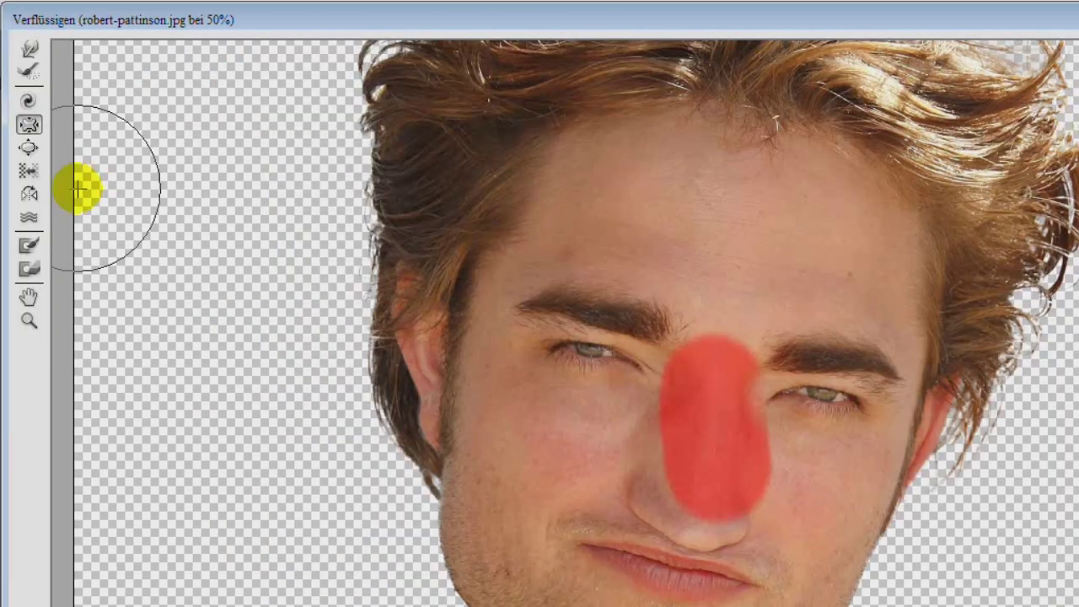
Step: Thaw the freeze mask off the nose and zoom out to see the whole head
{"action": "left_click", "coordinate": [29, 261]}
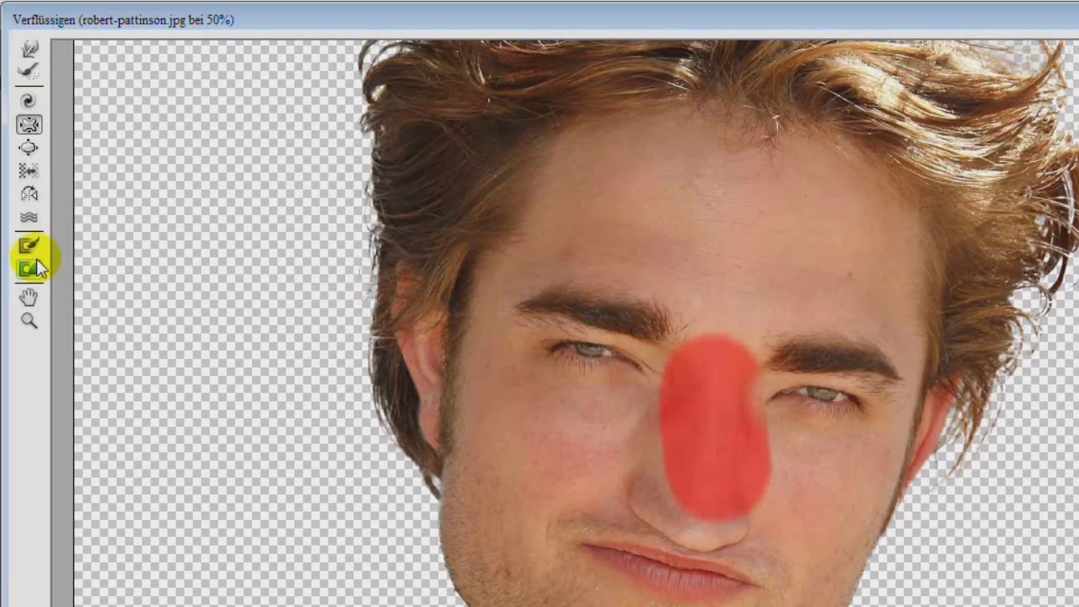
{"action": "left_click_drag", "start_coordinate": [662, 306], "coordinate": [713, 468]}
{"action": "left_click_drag", "start_coordinate": [723, 305], "coordinate": [683, 183]}
{"action": "scroll", "coordinate": [684, 183], "scroll_direction": "up", "scroll_amount": 3}
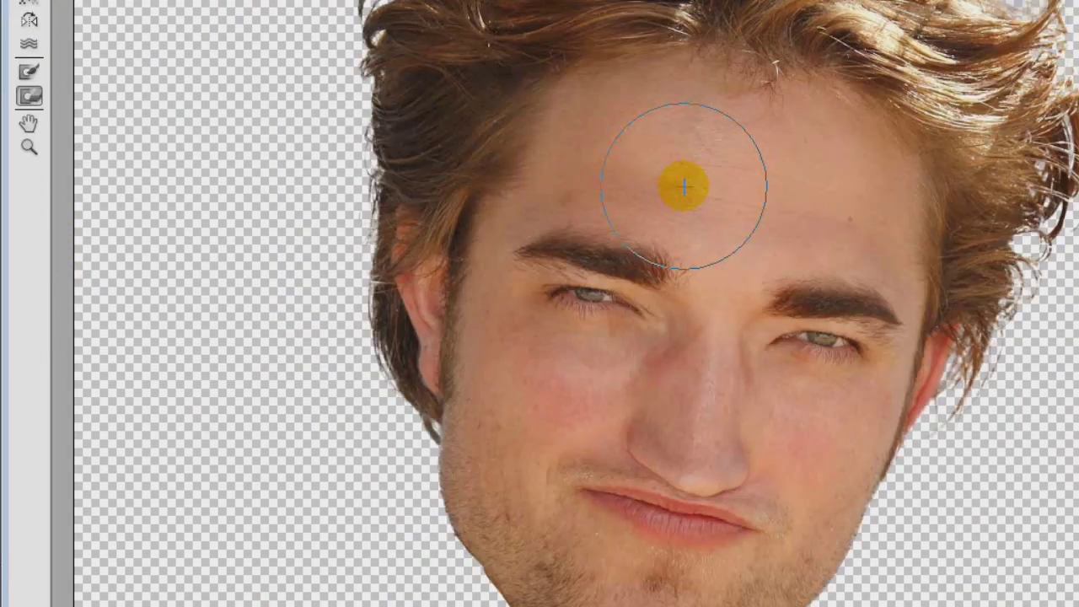
{"action": "scroll", "coordinate": [684, 188], "scroll_direction": "up", "scroll_amount": 3}
{"action": "key", "text": "ctrl+minus"}
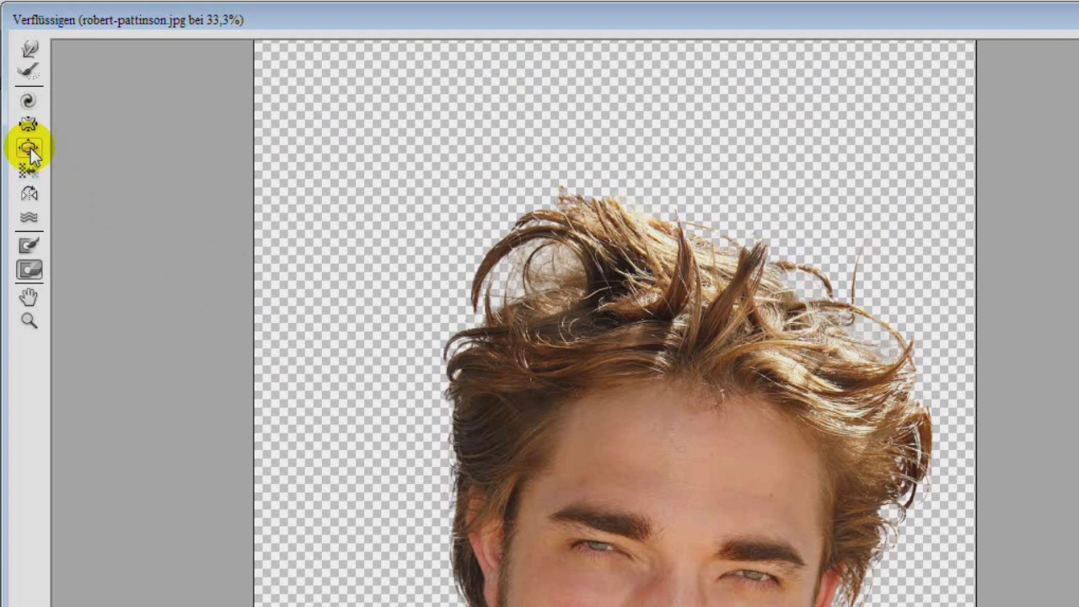
Step: Bloat the hair across the top of the head and forehead with brush size 511
{"action": "left_click", "coordinate": [28, 149]}
{"action": "left_click_drag", "start_coordinate": [862, 168], "coordinate": [959, 174]}
{"action": "mouse_move", "coordinate": [424, 377]}
{"action": "left_mouse_down"}
{"action": "mouse_move", "coordinate": [297, 361]}
{"action": "mouse_move", "coordinate": [319, 422]}
{"action": "left_mouse_up"}
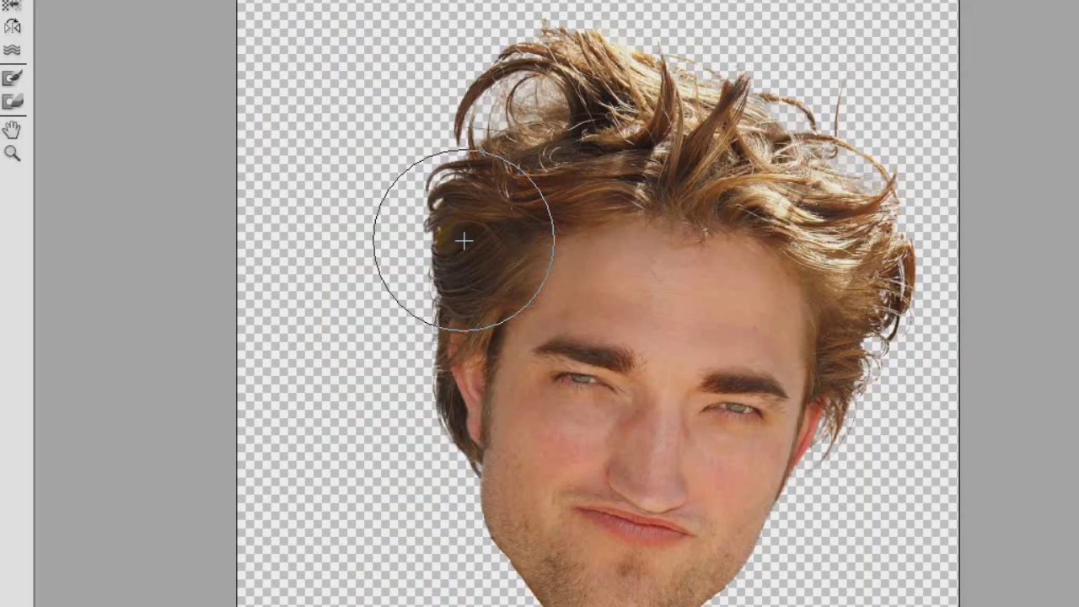
{"action": "mouse_move", "coordinate": [464, 242]}
{"action": "left_mouse_down"}
{"action": "mouse_move", "coordinate": [554, 265]}
{"action": "mouse_move", "coordinate": [710, 397]}
{"action": "mouse_move", "coordinate": [795, 421]}
{"action": "mouse_move", "coordinate": [699, 373]}
{"action": "left_mouse_up"}
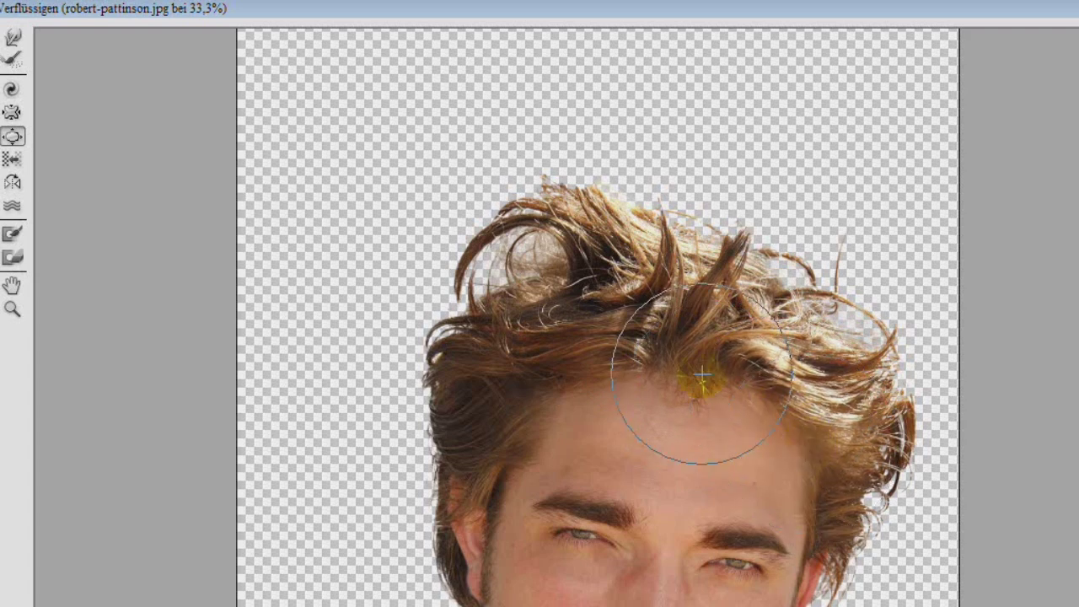
{"action": "left_click", "coordinate": [13, 36]}
Step: Forward Warp the top and right-side hair strands outward, then apply the Liquify changes
{"action": "left_click", "coordinate": [32, 49]}
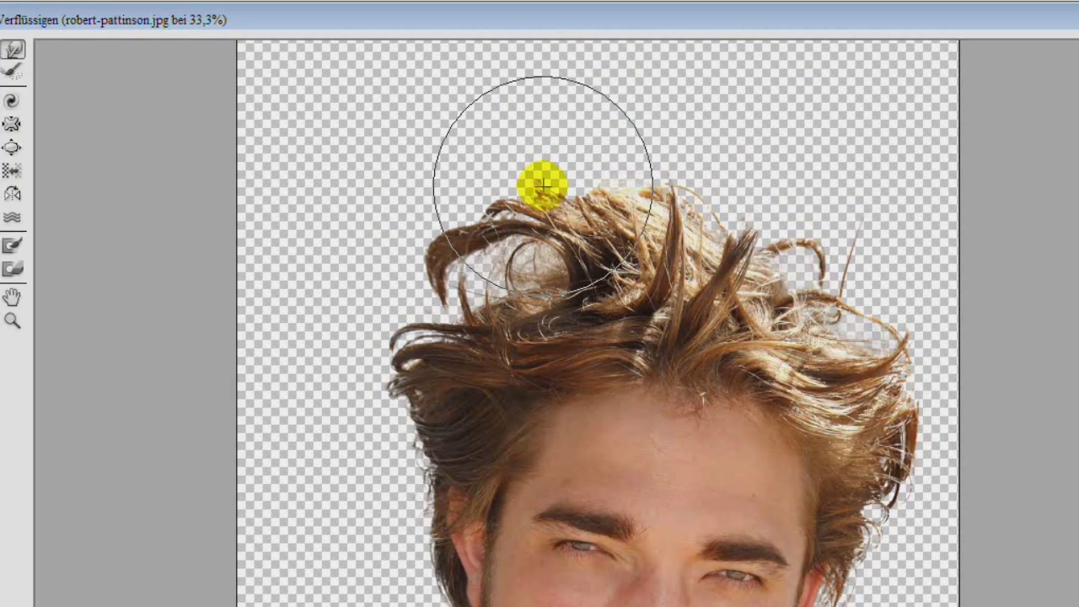
{"action": "left_click_drag", "start_coordinate": [543, 184], "coordinate": [619, 139]}
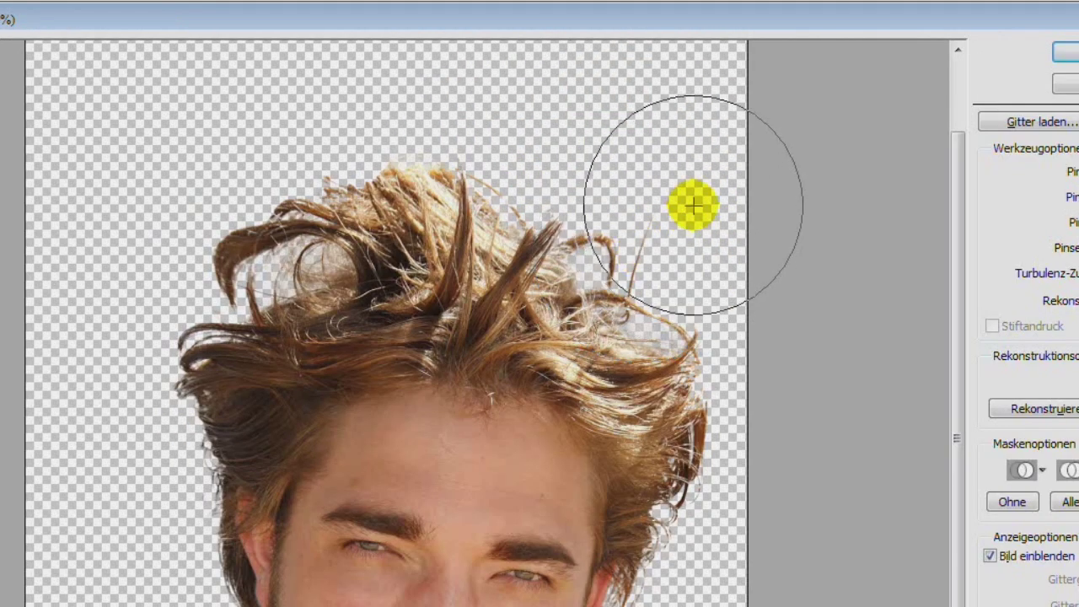
{"action": "left_click_drag", "start_coordinate": [699, 317], "coordinate": [749, 315]}
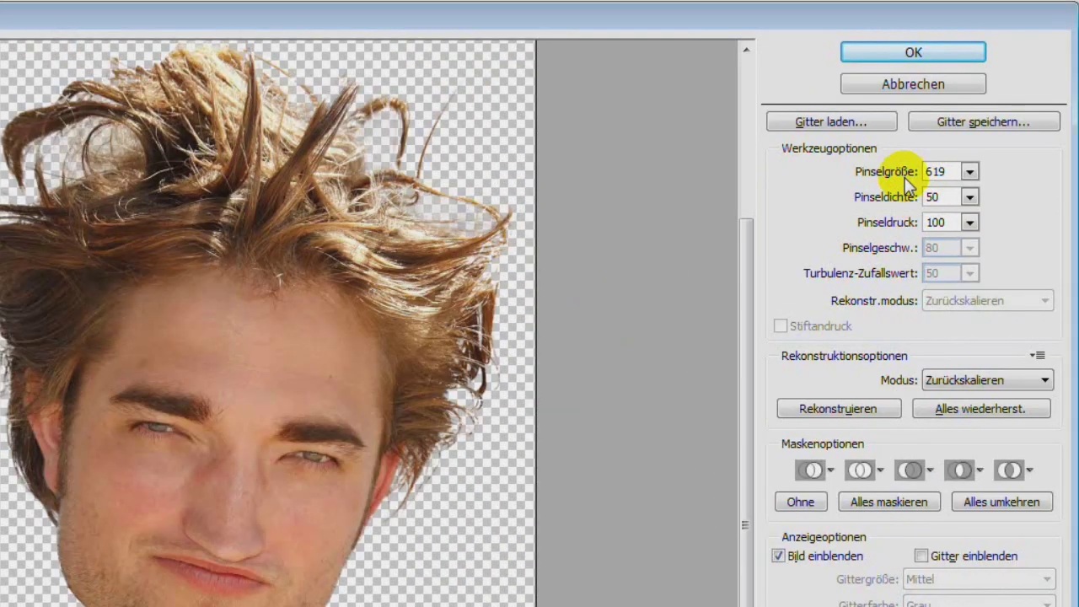
{"action": "left_click_drag", "start_coordinate": [909, 183], "coordinate": [831, 181]}
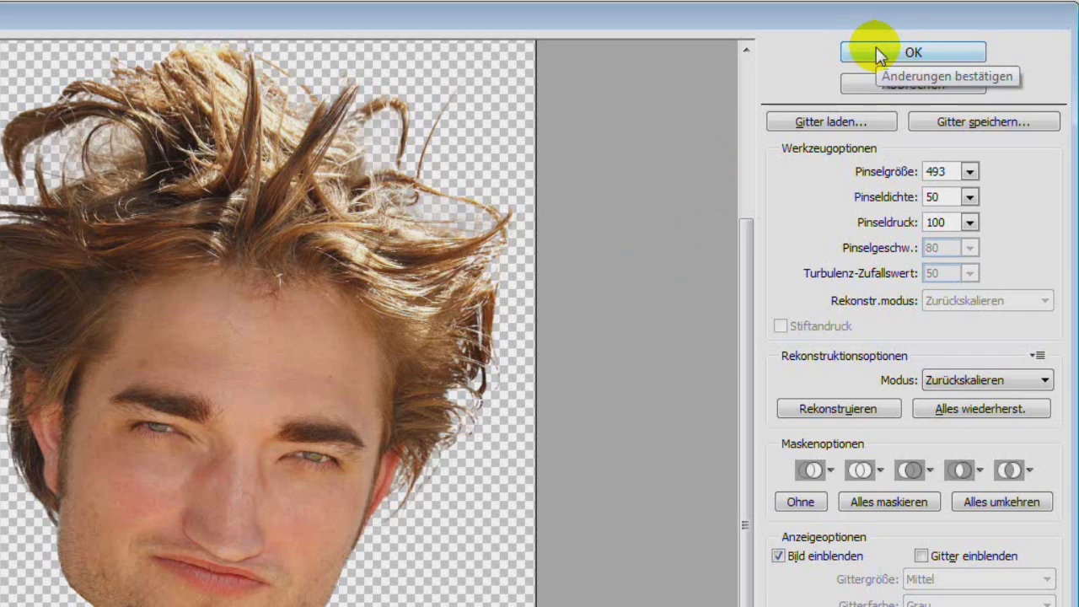
{"action": "left_click", "coordinate": [876, 52]}
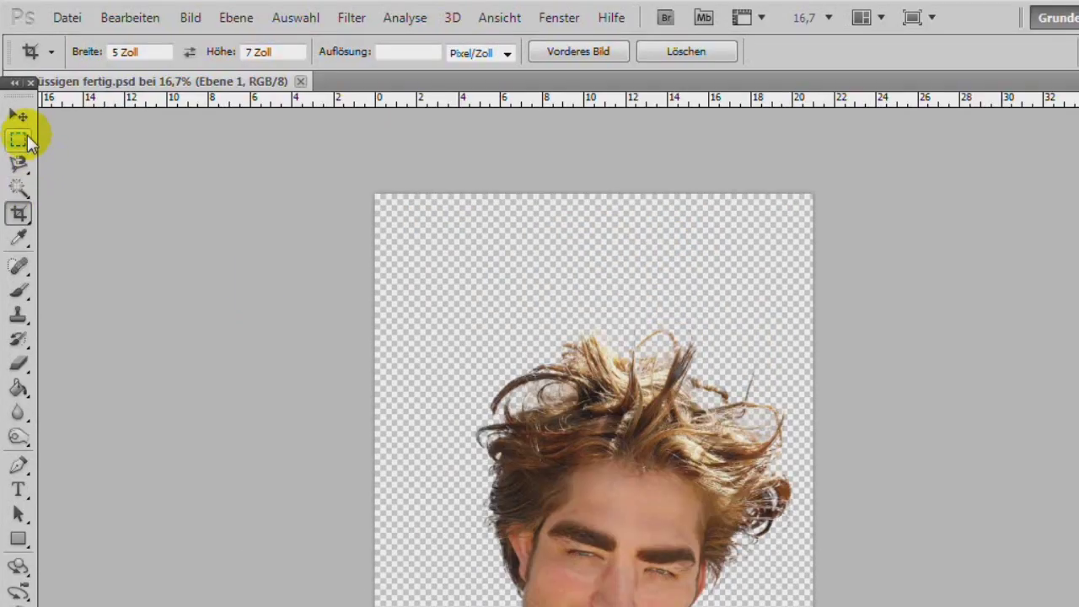
Step: Switch to the Move tool and select the head layer Ebene 2
{"action": "left_click", "coordinate": [19, 116]}
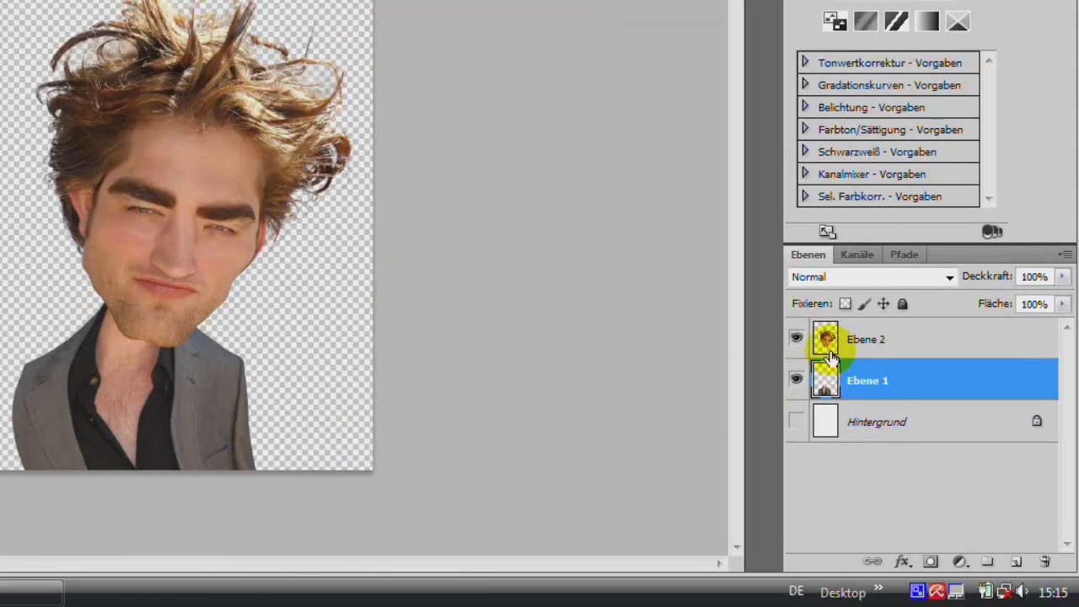
{"action": "left_click", "coordinate": [831, 355]}
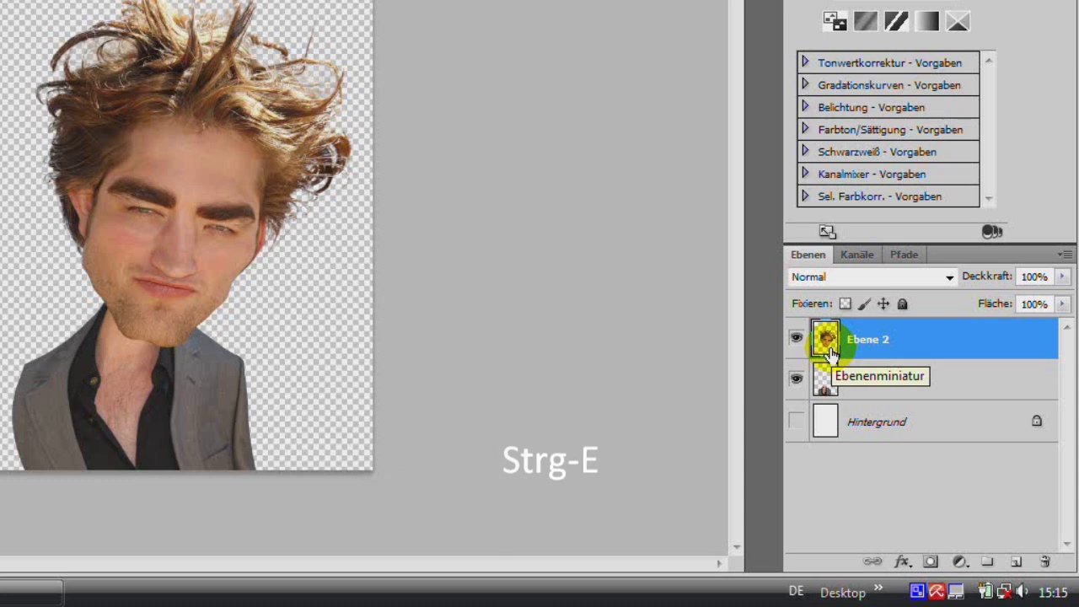
Step: Merge the head into the body layer, duplicate it twice, and desaturate the top copy
{"action": "key", "text": "ctrl+e"}
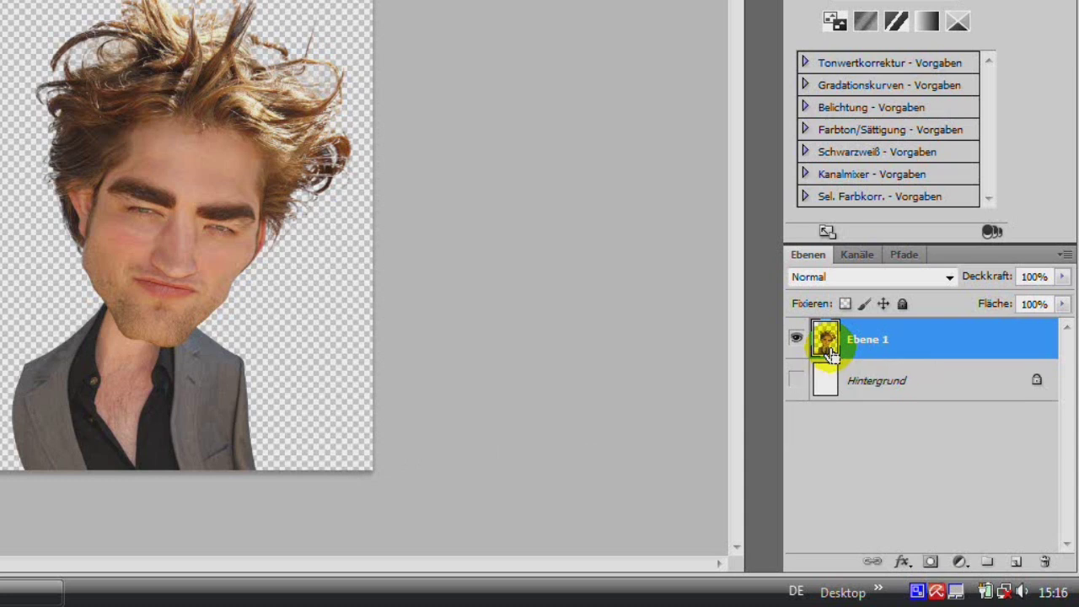
{"action": "key", "text": "ctrl+j"}
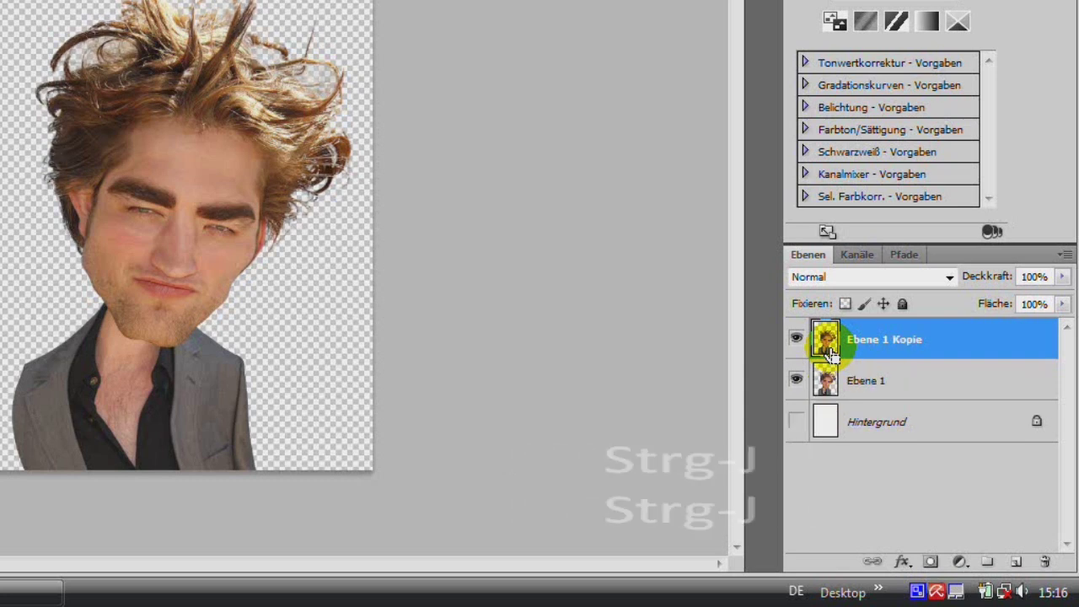
{"action": "key", "text": "ctrl+j"}
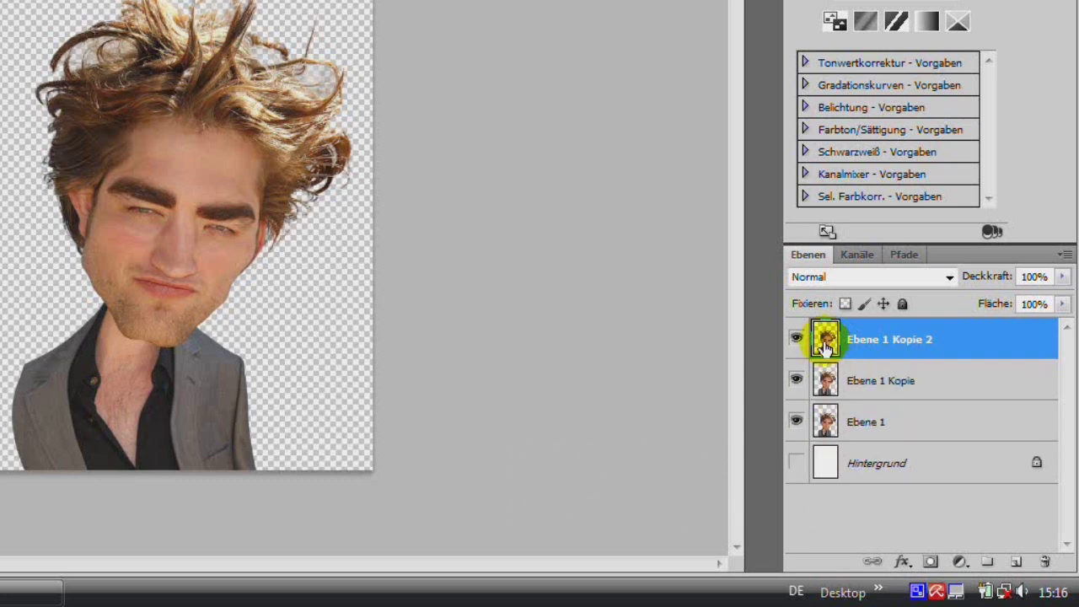
{"action": "key", "text": "ctrl+shift+u"}
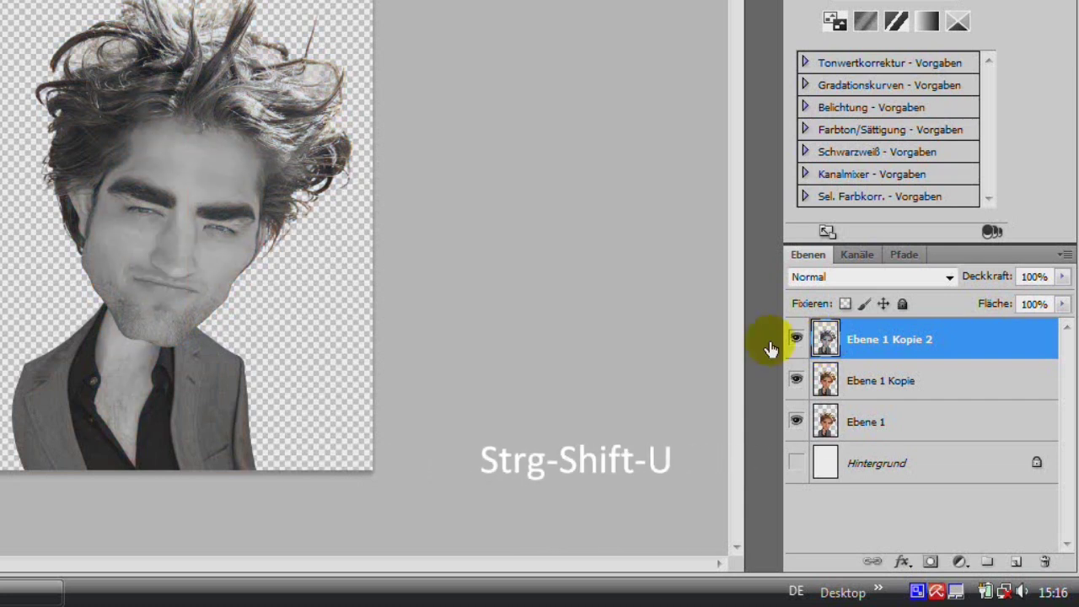
Step: Select the top copy Ebene 1 Kopie 2 and invert its colours
{"action": "left_click", "coordinate": [833, 394]}
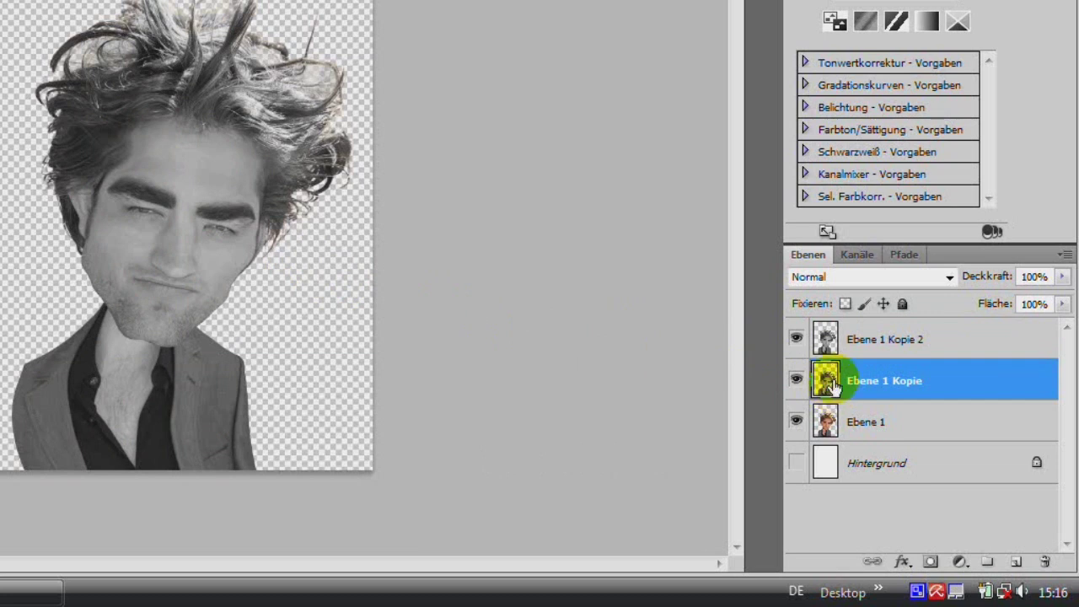
{"action": "left_click", "coordinate": [825, 347]}
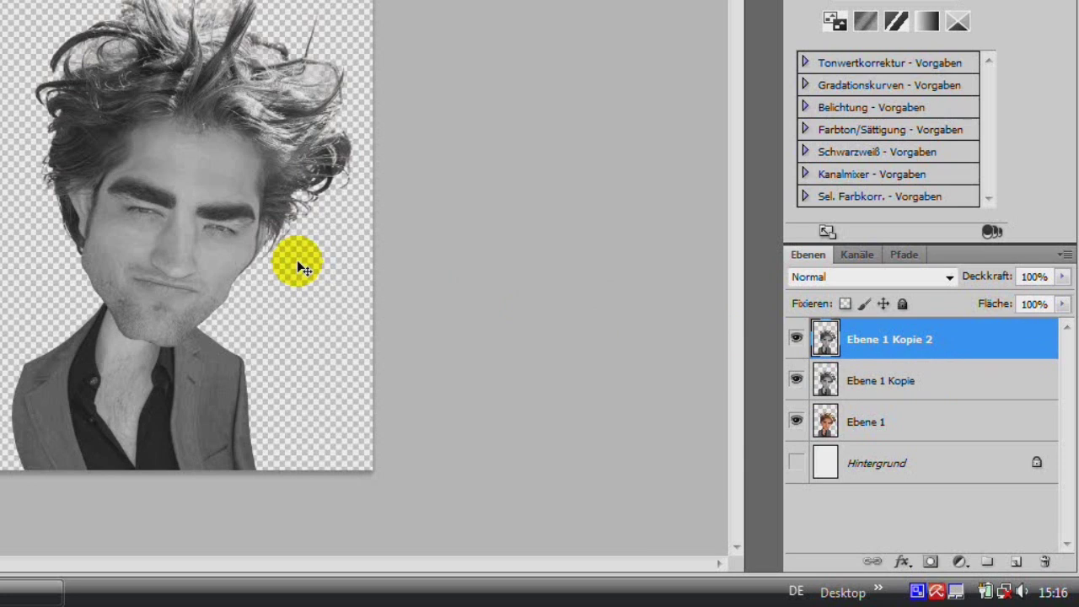
{"action": "key", "text": "ctrl+i"}
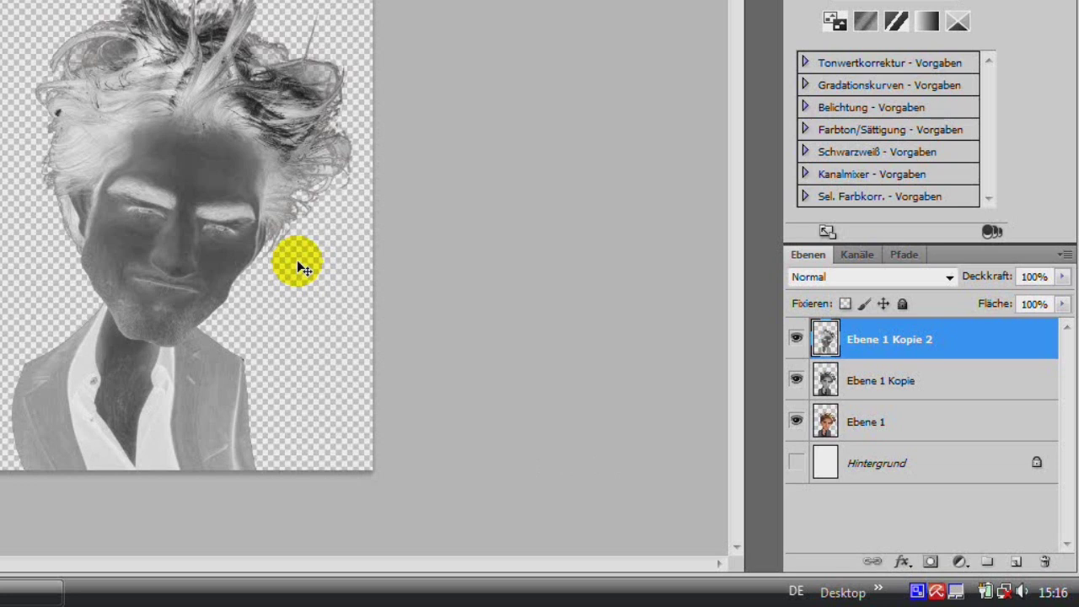
Step: Set the top layer's blend mode to Farbig abwedeln and load its content as a selection
{"action": "left_click", "coordinate": [828, 281]}
{"action": "left_click", "coordinate": [837, 293]}
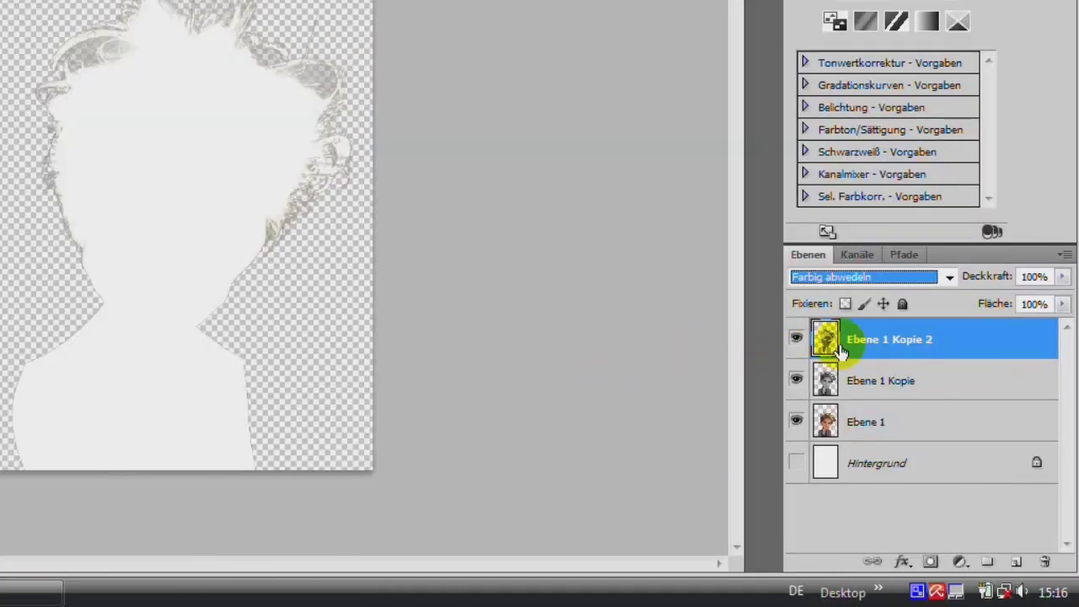
{"action": "left_click", "coordinate": [832, 350], "text": "ctrl"}
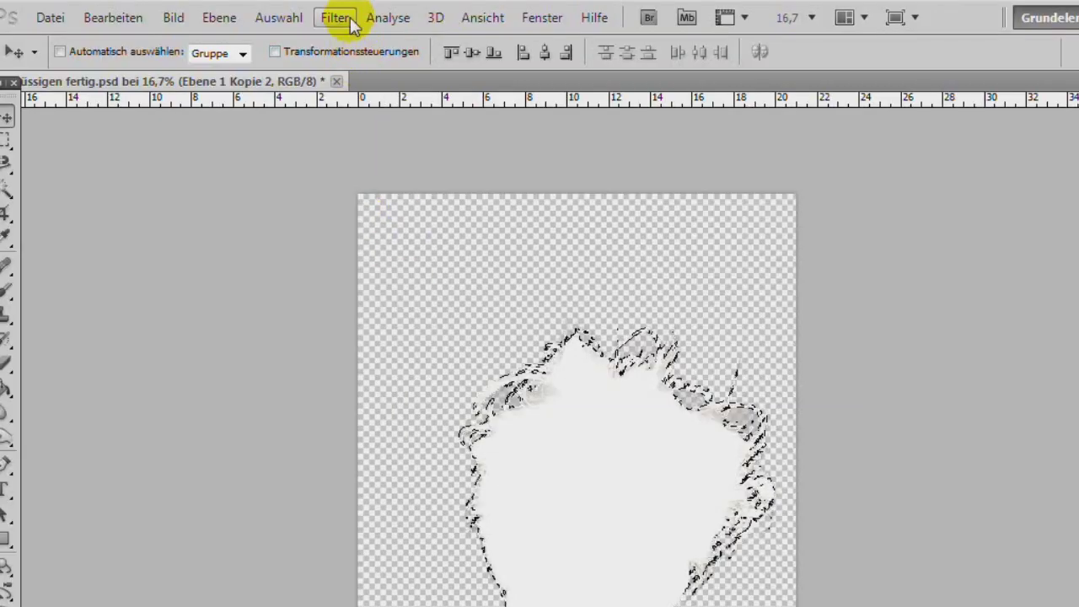
{"action": "left_click", "coordinate": [335, 18]}
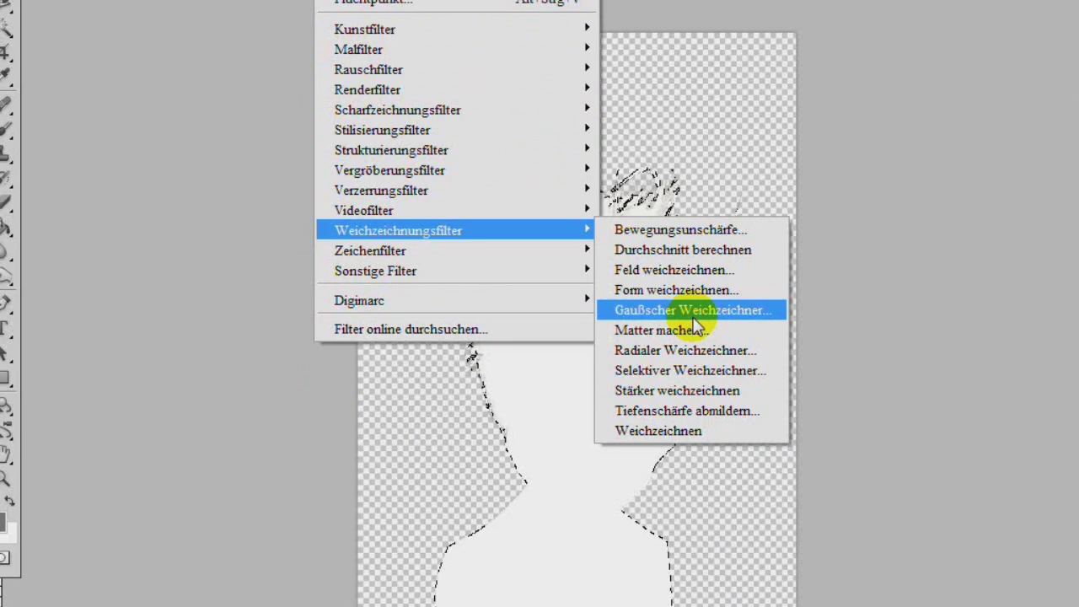
Step: Apply a Gaussian Blur (Gaußscher Weichzeichner) with a 54,2 px radius to the top copy
{"action": "mouse_move", "coordinate": [398, 230]}
{"action": "left_click", "coordinate": [693, 470]}
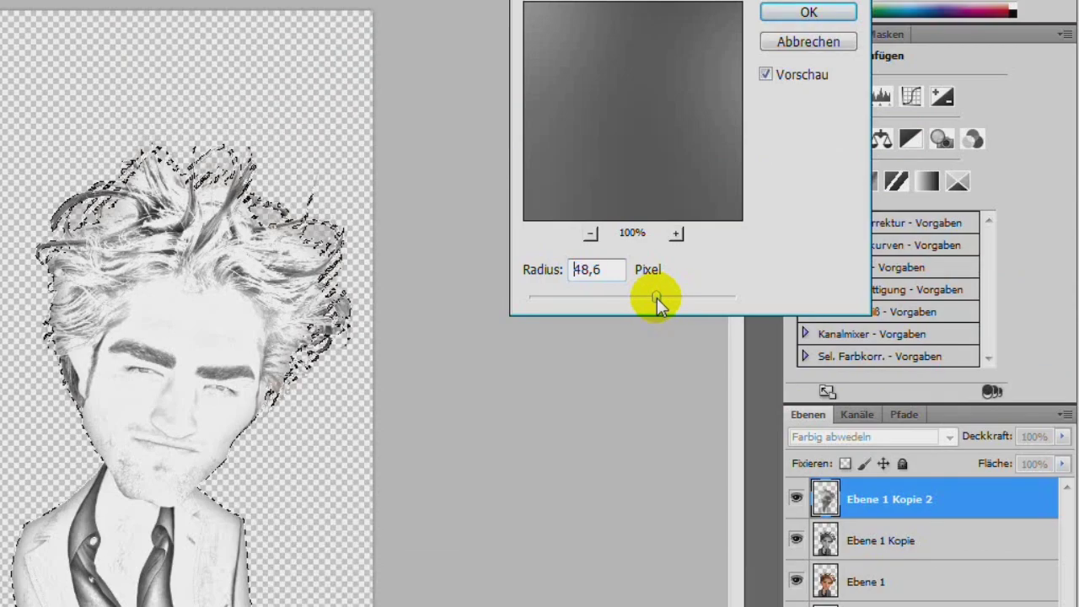
{"action": "left_click_drag", "start_coordinate": [656, 298], "coordinate": [663, 294]}
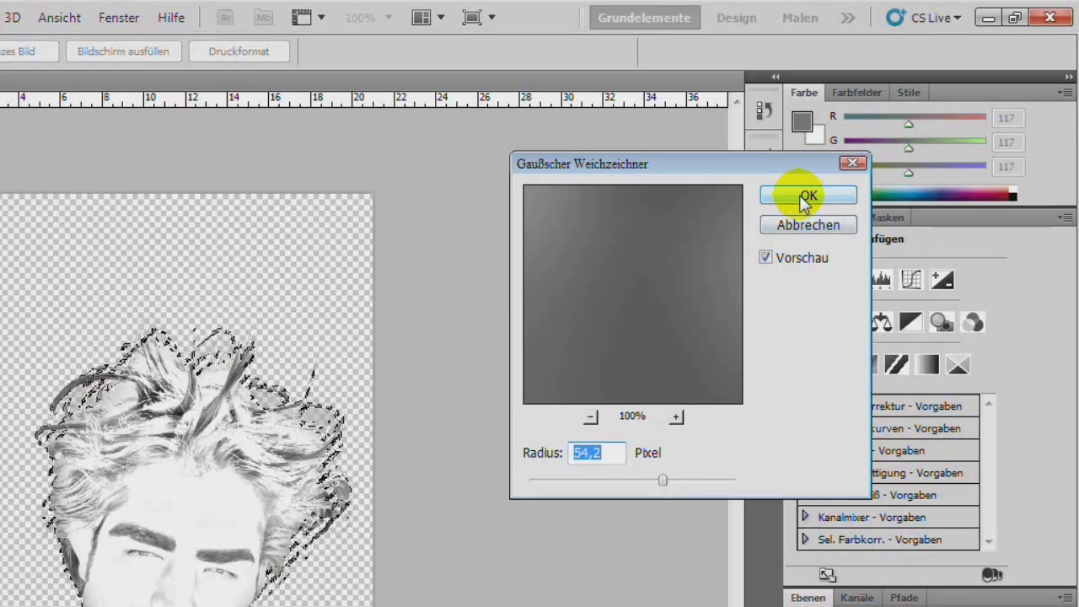
{"action": "left_click", "coordinate": [801, 199]}
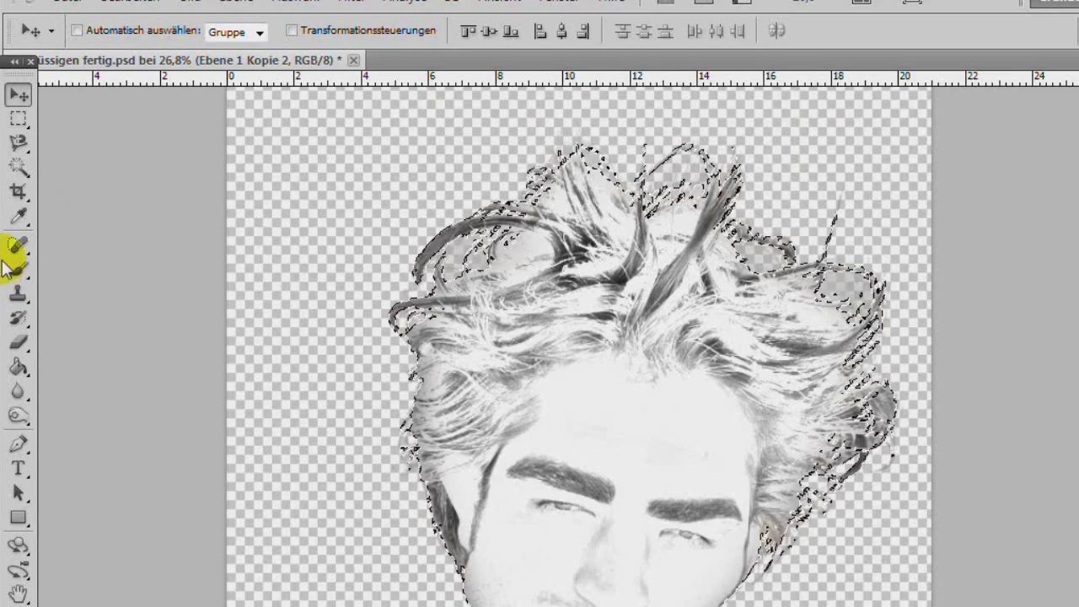
{"action": "left_click", "coordinate": [19, 78]}
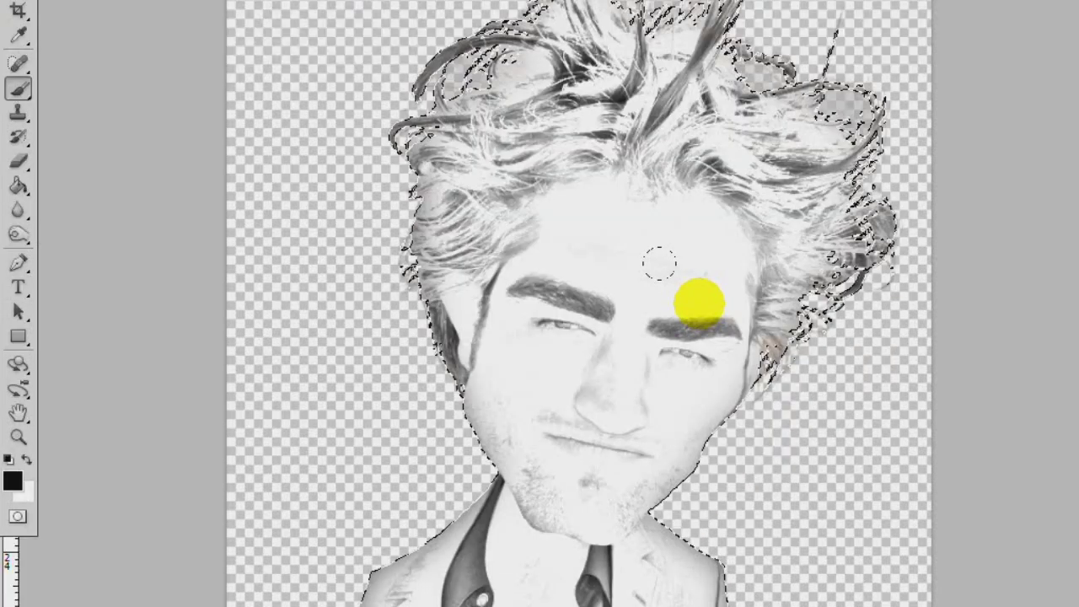
Step: Resize the soft black brush and darken the jawline and chin
{"action": "right_click", "coordinate": [624, 312]}
{"action": "left_click_drag", "start_coordinate": [683, 350], "coordinate": [699, 353]}
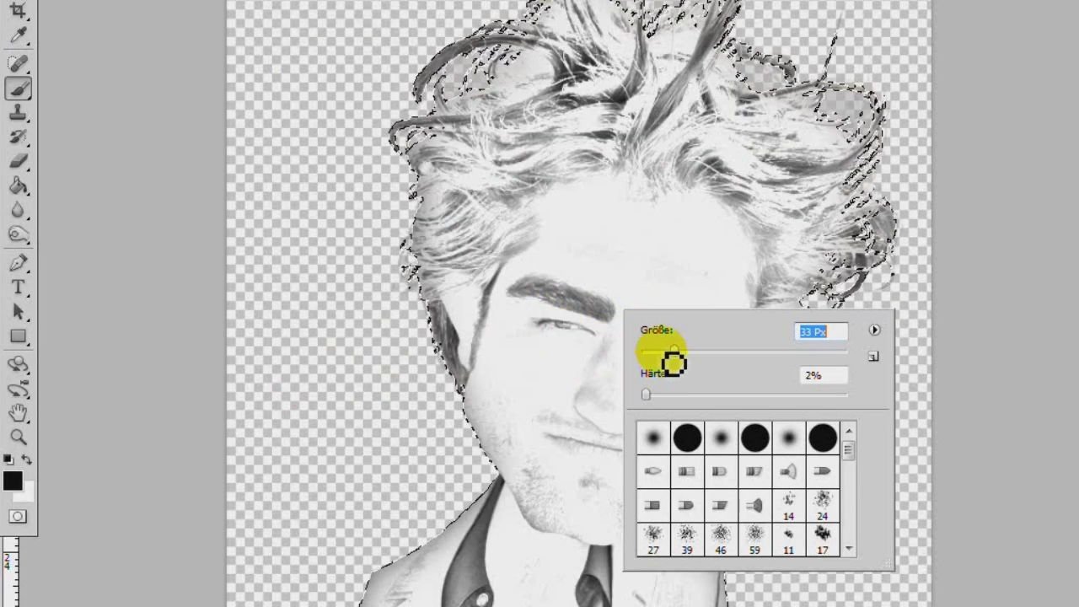
{"action": "key", "text": "Return"}
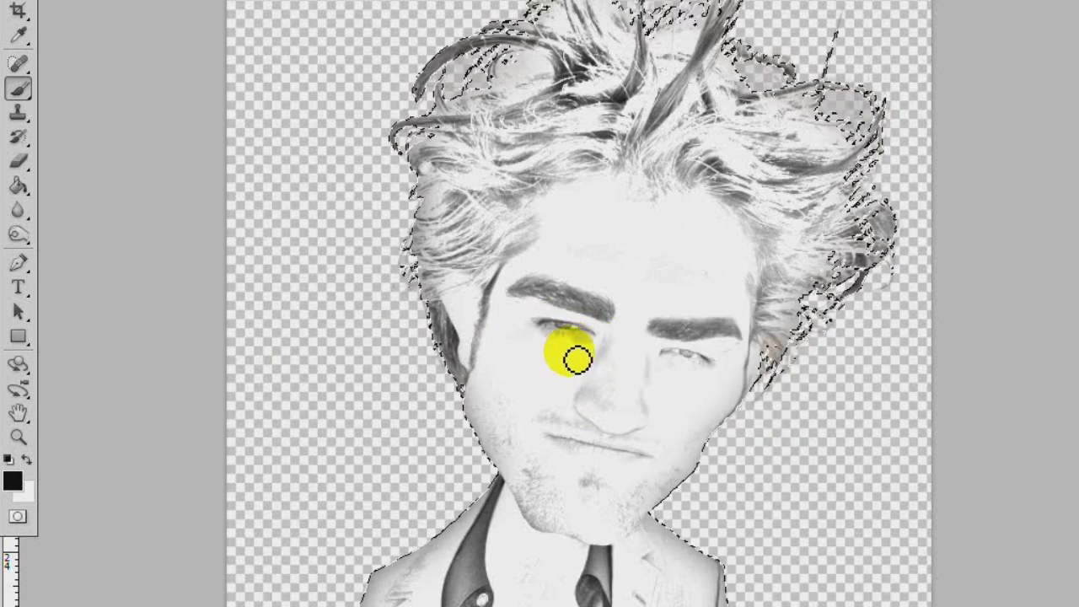
{"action": "scroll", "coordinate": [573, 360], "scroll_direction": "up", "scroll_amount": 1}
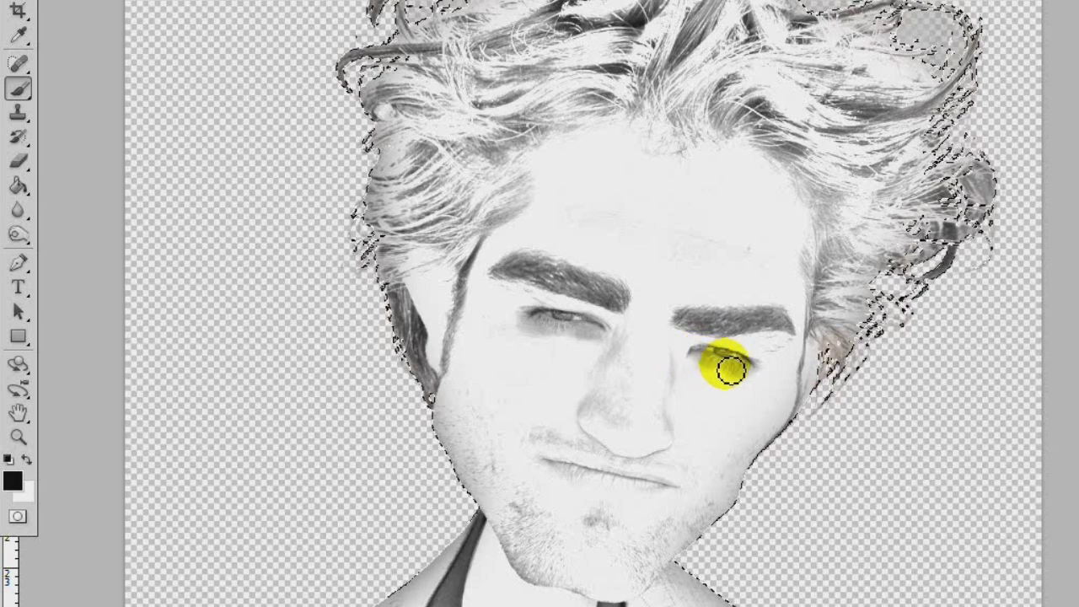
{"action": "right_click", "coordinate": [712, 358]}
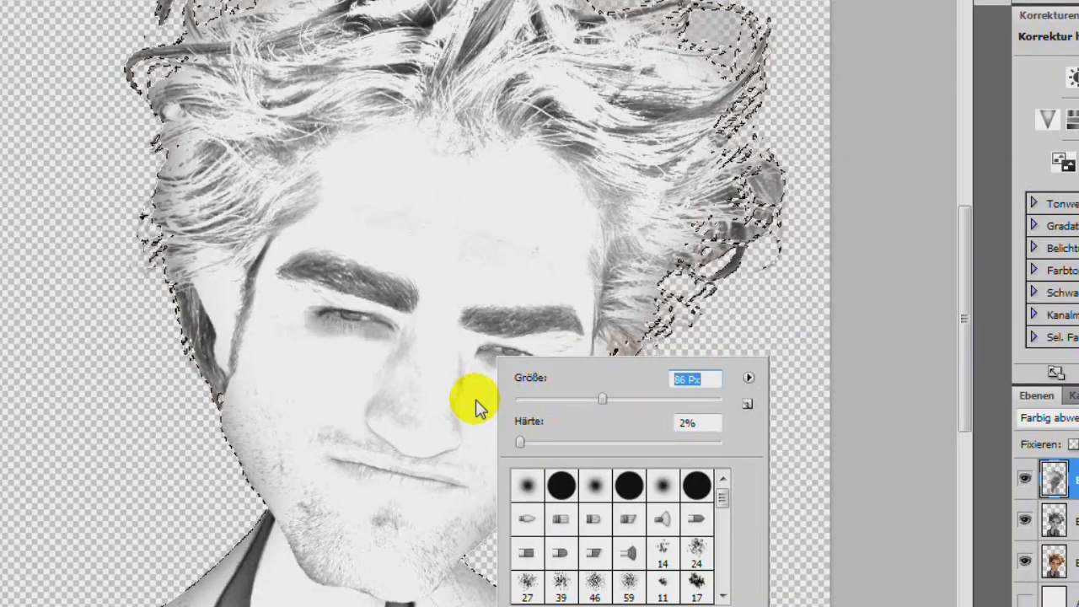
{"action": "left_click", "coordinate": [472, 426]}
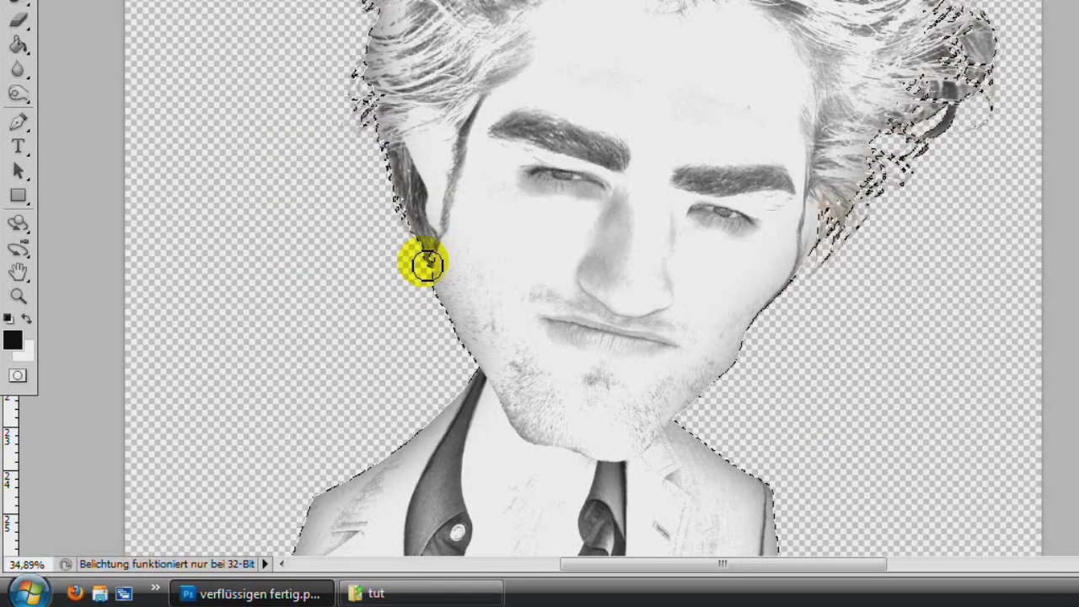
{"action": "mouse_move", "coordinate": [426, 264]}
{"action": "left_mouse_down"}
{"action": "mouse_move", "coordinate": [494, 349]}
{"action": "mouse_move", "coordinate": [636, 416]}
{"action": "mouse_move", "coordinate": [660, 388]}
{"action": "mouse_move", "coordinate": [568, 435]}
{"action": "left_mouse_up"}
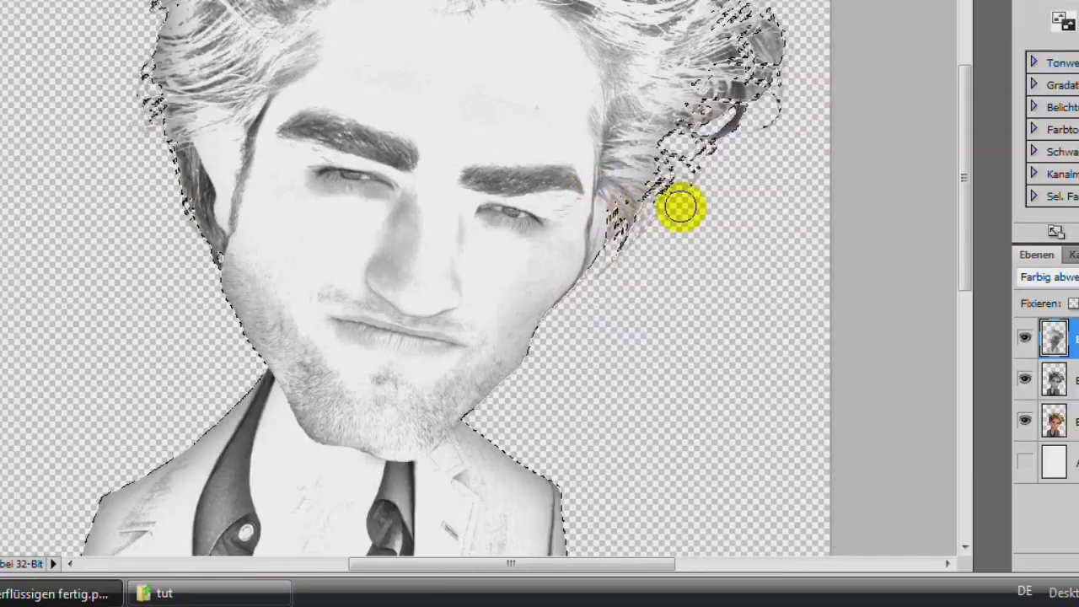
Step: Darken the top hair strands, cheeks, shirt and hair beside the ear with resized brushes
{"action": "right_click", "coordinate": [656, 179]}
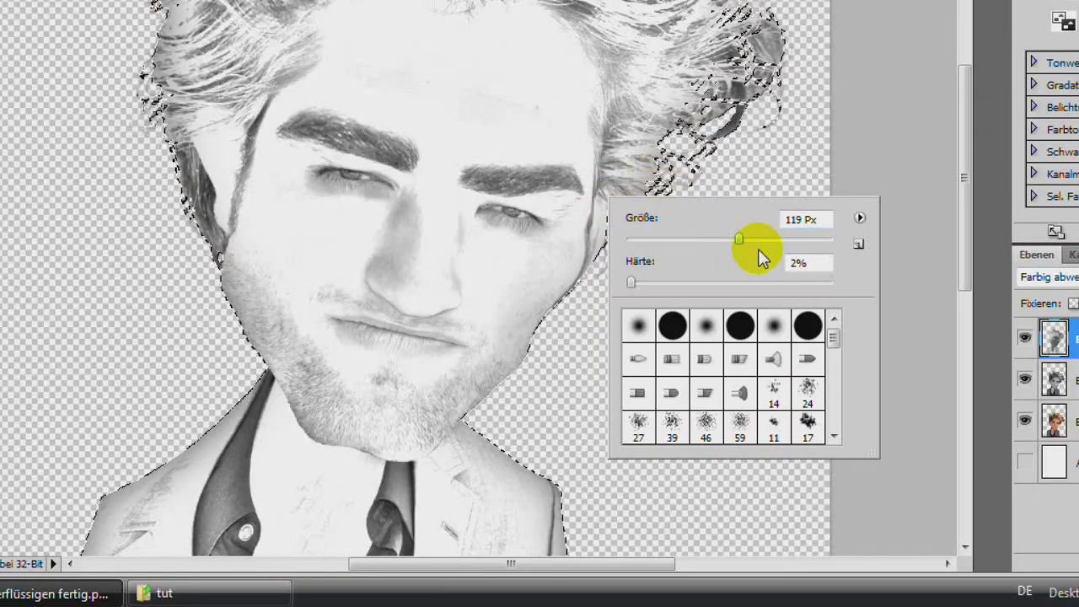
{"action": "key", "text": "Return"}
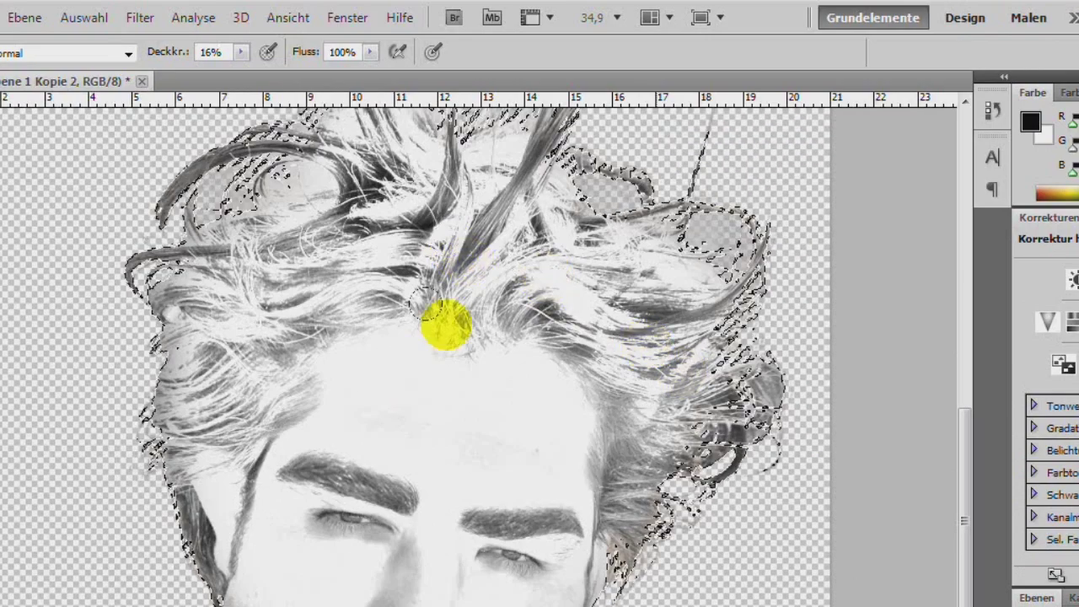
{"action": "mouse_move", "coordinate": [450, 325]}
{"action": "left_mouse_down"}
{"action": "mouse_move", "coordinate": [567, 217]}
{"action": "mouse_move", "coordinate": [506, 316]}
{"action": "mouse_move", "coordinate": [441, 284]}
{"action": "mouse_move", "coordinate": [446, 268]}
{"action": "mouse_move", "coordinate": [482, 255]}
{"action": "mouse_move", "coordinate": [439, 272]}
{"action": "mouse_move", "coordinate": [446, 253]}
{"action": "mouse_move", "coordinate": [475, 242]}
{"action": "mouse_move", "coordinate": [478, 273]}
{"action": "mouse_move", "coordinate": [441, 392]}
{"action": "mouse_move", "coordinate": [464, 344]}
{"action": "mouse_move", "coordinate": [545, 393]}
{"action": "mouse_move", "coordinate": [525, 375]}
{"action": "left_mouse_up"}
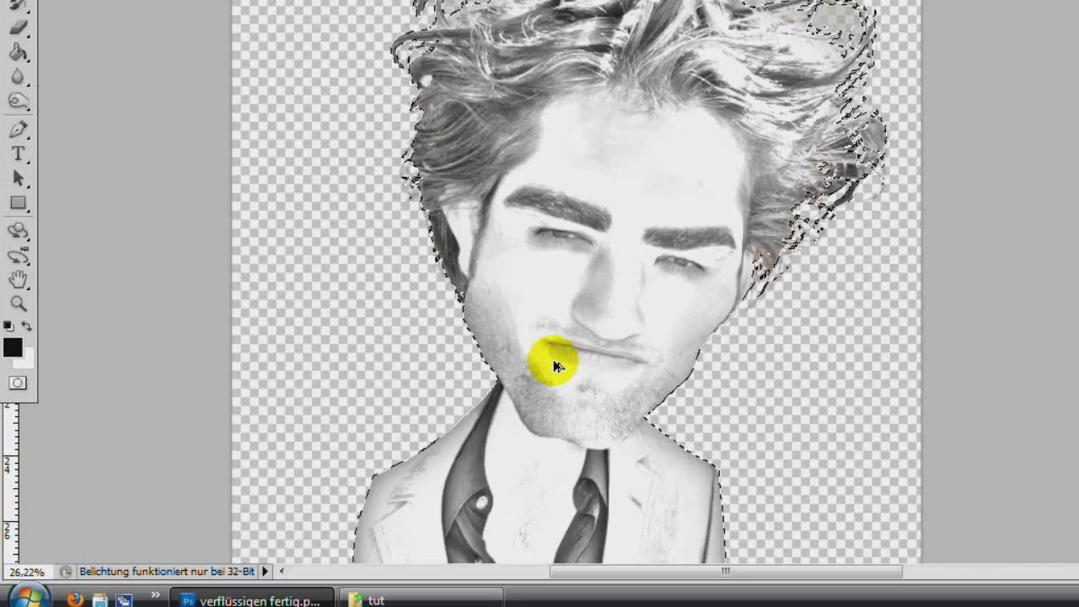
{"action": "right_click", "coordinate": [628, 268]}
{"action": "left_click_drag", "start_coordinate": [609, 323], "coordinate": [583, 312]}
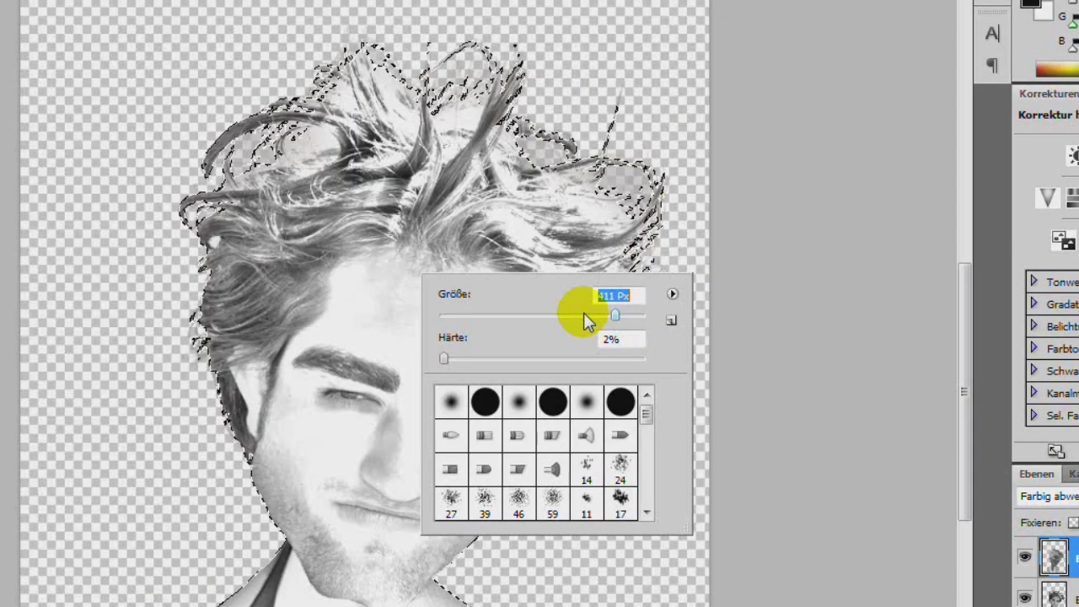
{"action": "key", "text": "Return"}
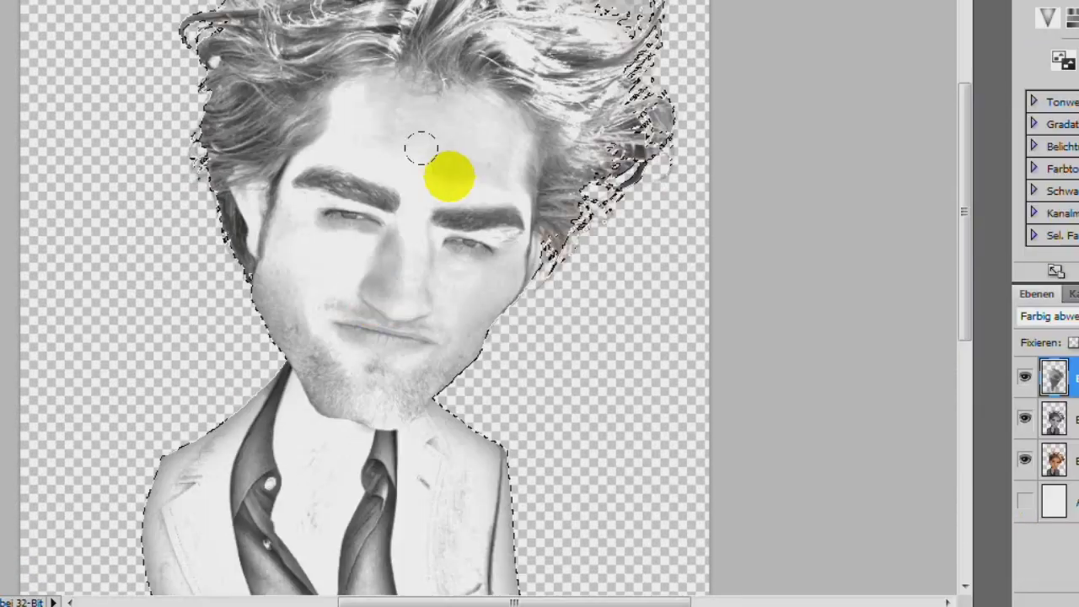
{"action": "mouse_move", "coordinate": [421, 149]}
{"action": "left_mouse_down"}
{"action": "mouse_move", "coordinate": [290, 202]}
{"action": "mouse_move", "coordinate": [520, 168]}
{"action": "mouse_move", "coordinate": [326, 289]}
{"action": "mouse_move", "coordinate": [401, 190]}
{"action": "mouse_move", "coordinate": [472, 168]}
{"action": "mouse_move", "coordinate": [371, 253]}
{"action": "mouse_move", "coordinate": [320, 364]}
{"action": "mouse_move", "coordinate": [406, 319]}
{"action": "mouse_move", "coordinate": [382, 387]}
{"action": "mouse_move", "coordinate": [425, 406]}
{"action": "mouse_move", "coordinate": [618, 271]}
{"action": "mouse_move", "coordinate": [633, 340]}
{"action": "mouse_move", "coordinate": [605, 279]}
{"action": "mouse_move", "coordinate": [532, 325]}
{"action": "mouse_move", "coordinate": [498, 364]}
{"action": "left_mouse_up"}
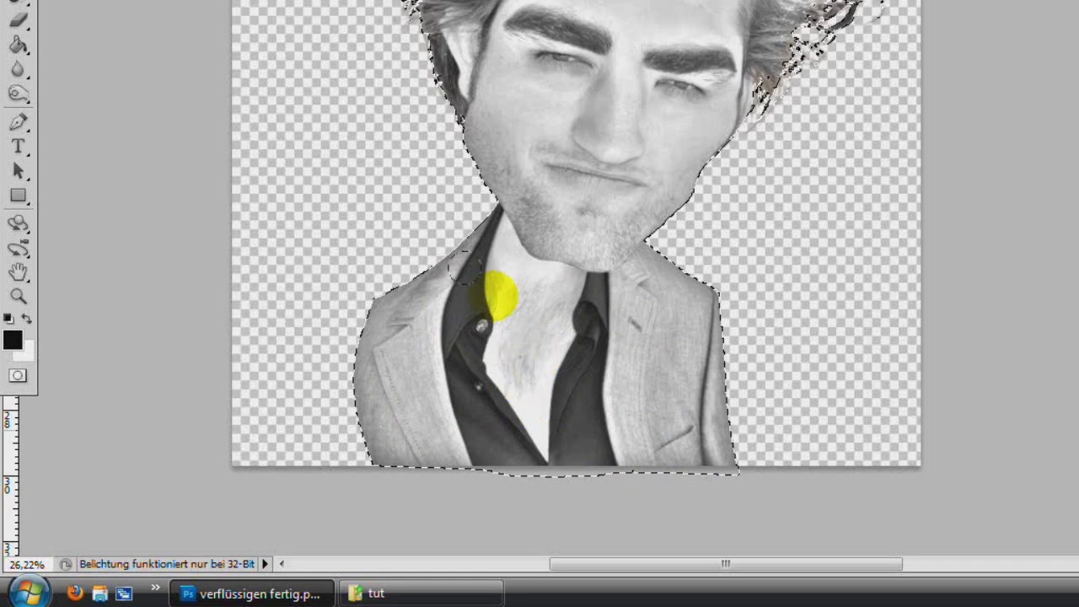
{"action": "mouse_move", "coordinate": [500, 295]}
{"action": "left_mouse_down"}
{"action": "mouse_move", "coordinate": [530, 272]}
{"action": "mouse_move", "coordinate": [515, 272]}
{"action": "mouse_move", "coordinate": [509, 381]}
{"action": "left_mouse_up"}
{"action": "mouse_move", "coordinate": [518, 281]}
{"action": "left_mouse_down"}
{"action": "mouse_move", "coordinate": [525, 173]}
{"action": "mouse_move", "coordinate": [458, 248]}
{"action": "mouse_move", "coordinate": [435, 603]}
{"action": "mouse_move", "coordinate": [675, 202]}
{"action": "mouse_move", "coordinate": [647, 166]}
{"action": "mouse_move", "coordinate": [706, 262]}
{"action": "mouse_move", "coordinate": [779, 214]}
{"action": "mouse_move", "coordinate": [769, 297]}
{"action": "left_mouse_up"}
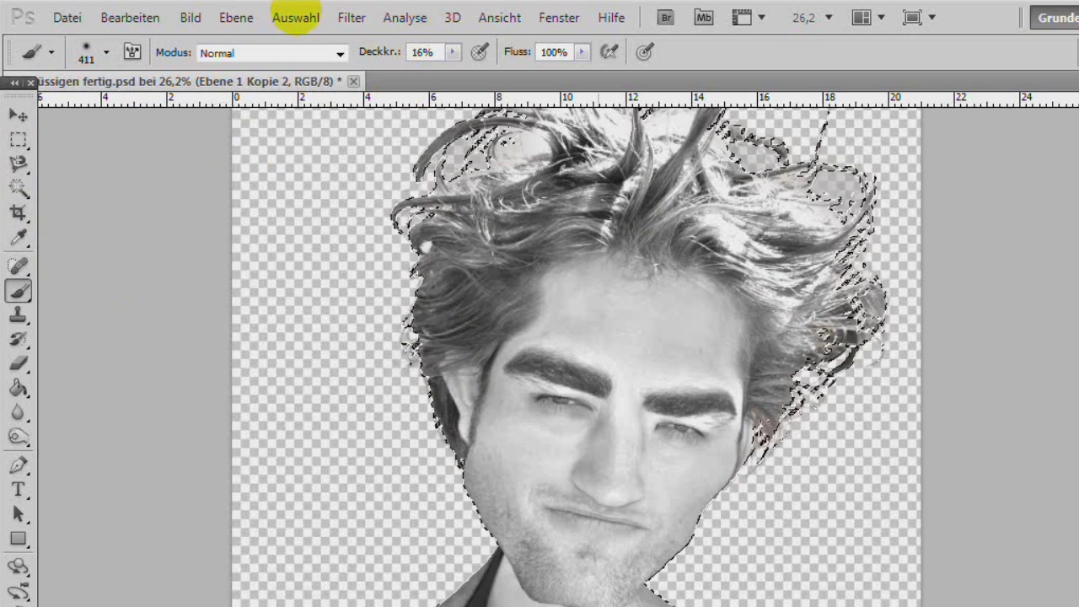
Step: Deselect everything and duplicate the original colour layer Ebene 1
{"action": "left_click", "coordinate": [295, 19]}
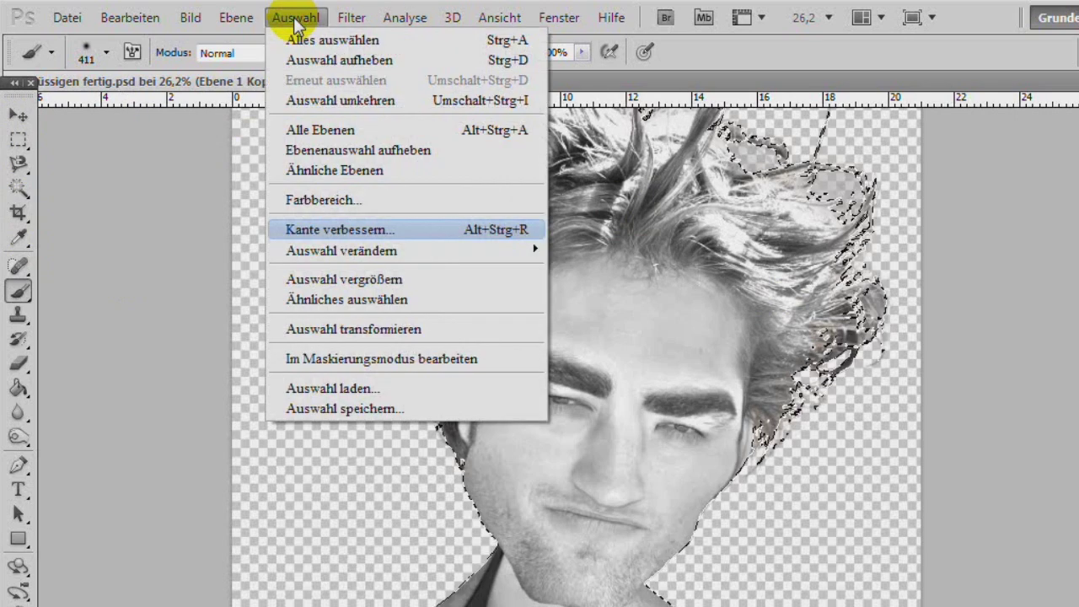
{"action": "left_click", "coordinate": [354, 63]}
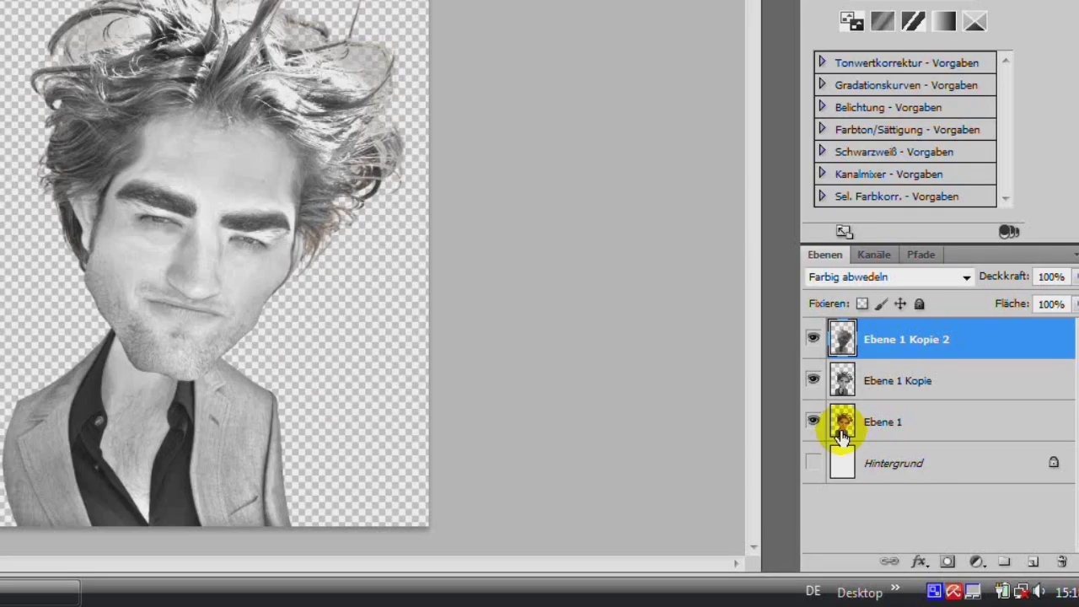
{"action": "left_click", "coordinate": [824, 425]}
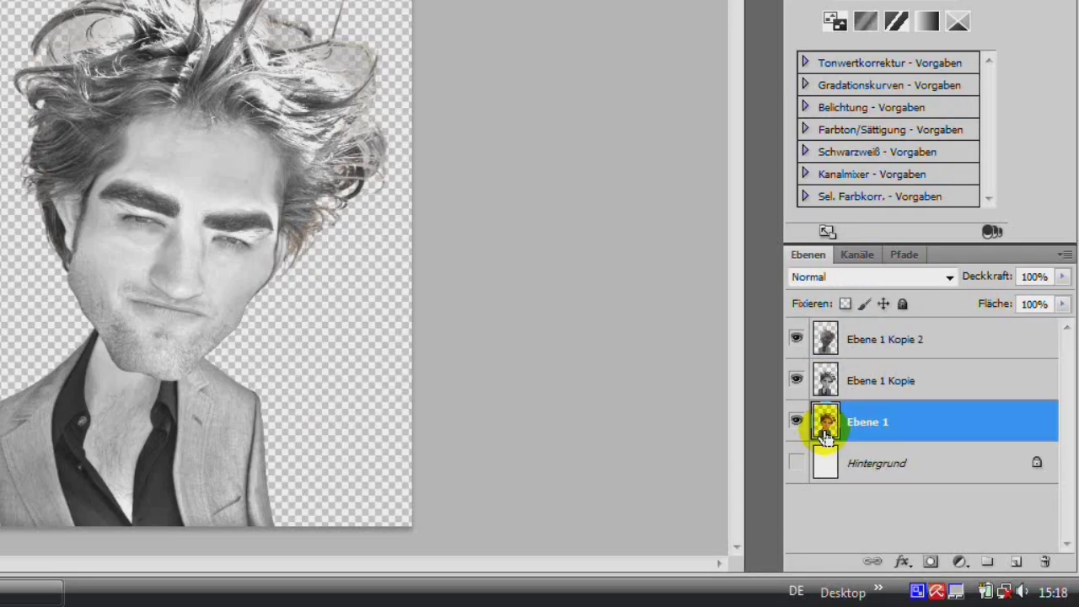
{"action": "key", "text": "ctrl+j"}
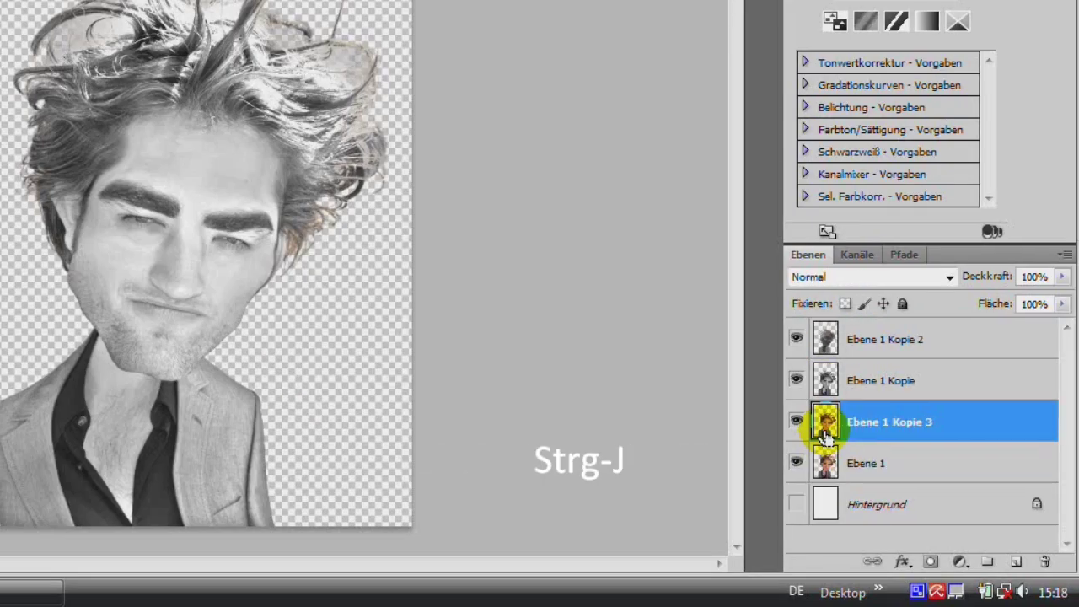
Step: Move the colour copy to the top of the stack and blend it as Weiches Licht
{"action": "left_click_drag", "start_coordinate": [824, 426], "coordinate": [800, 339]}
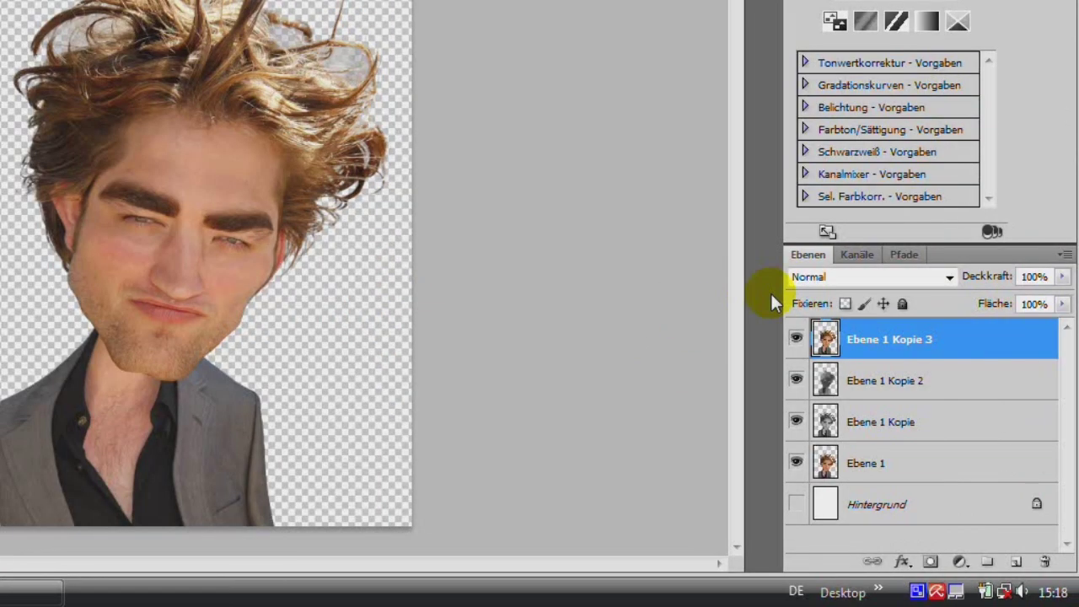
{"action": "left_click", "coordinate": [816, 280]}
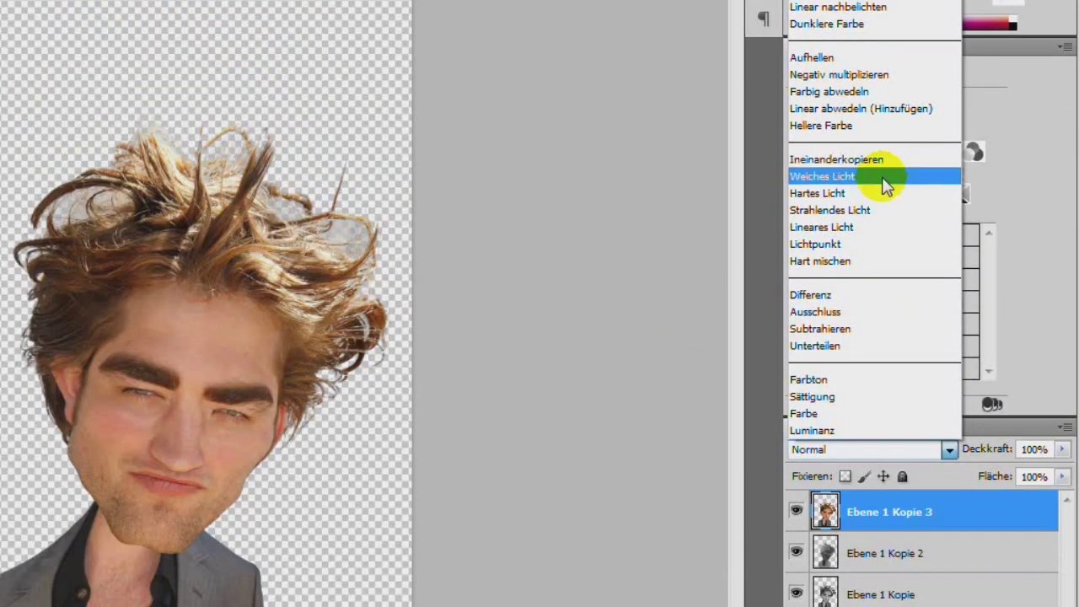
{"action": "left_click", "coordinate": [881, 5]}
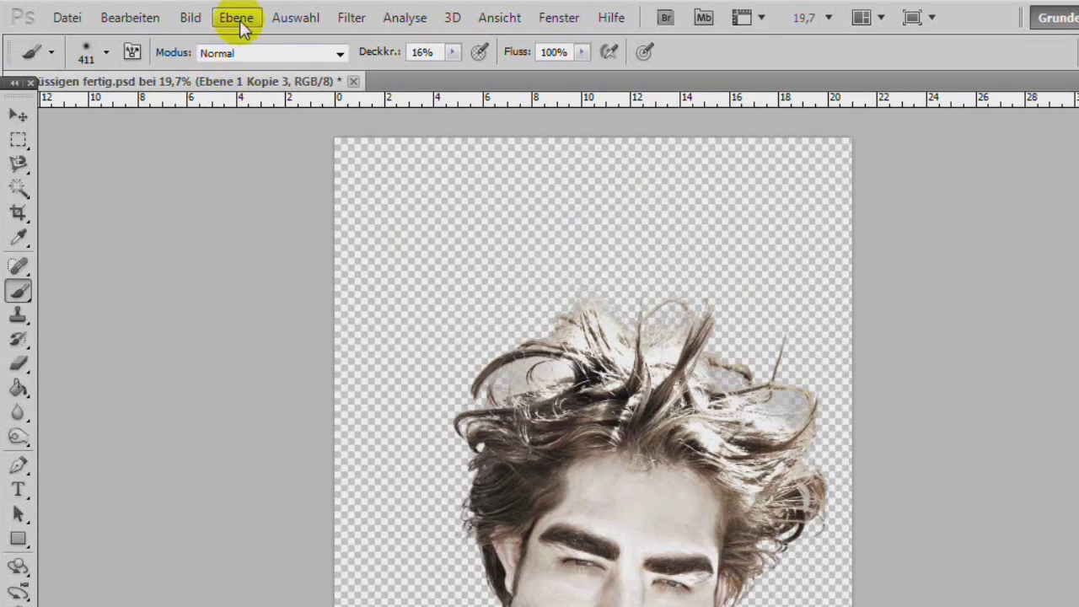
Step: Use Ebene > Sichtbare auf eine Ebene reduzieren to merge the visible layers into Ebene 1 Kopie 3
{"action": "left_click", "coordinate": [237, 18]}
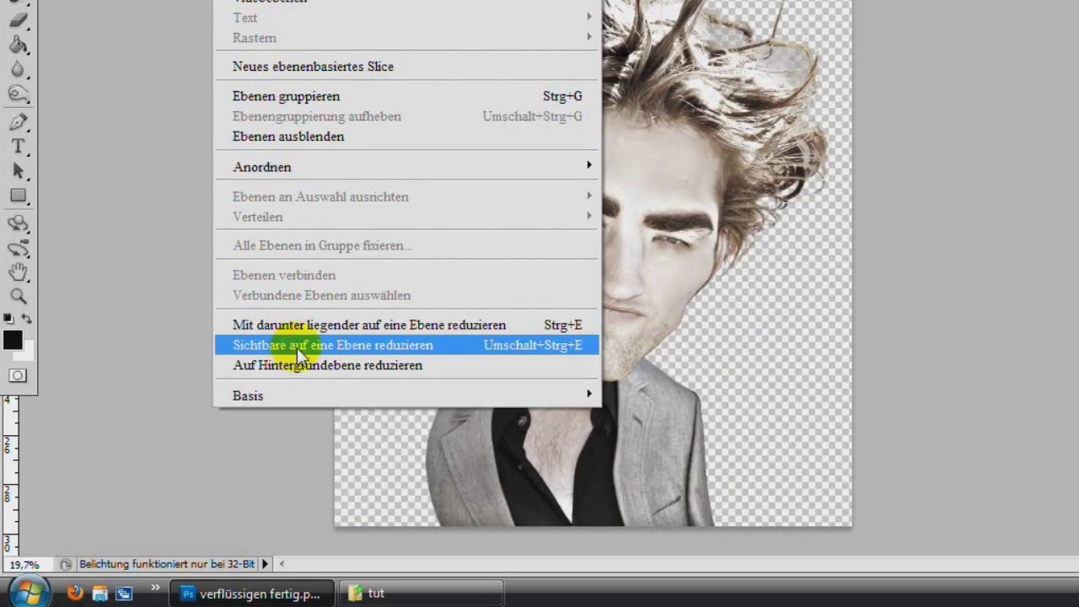
{"action": "left_click", "coordinate": [298, 347]}
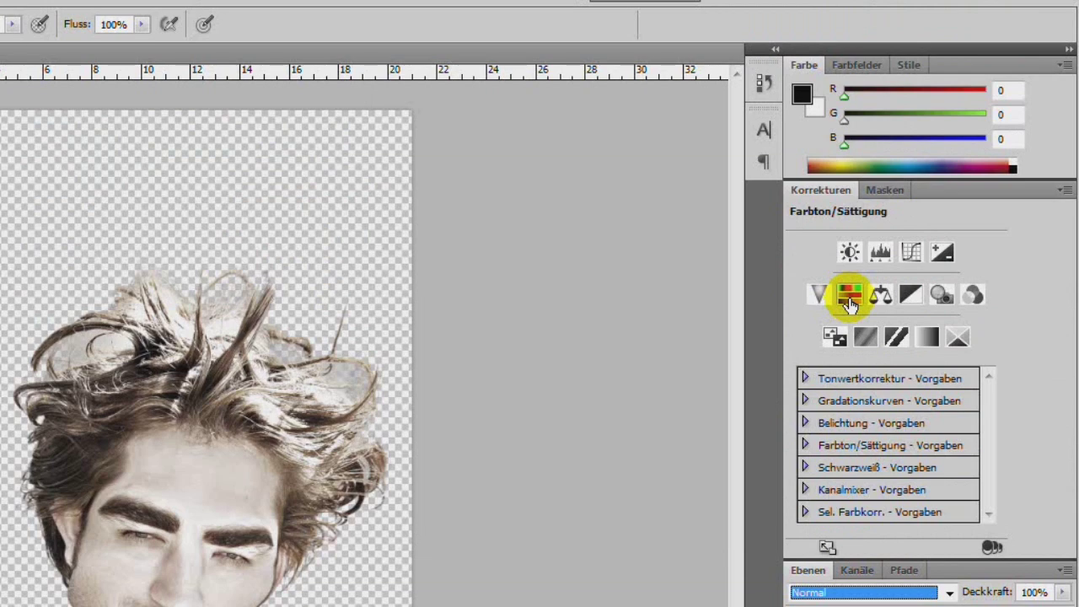
Step: Boost the colour saturation with a Hue/Saturation adjustment and merge it into the layer below
{"action": "left_click", "coordinate": [850, 297]}
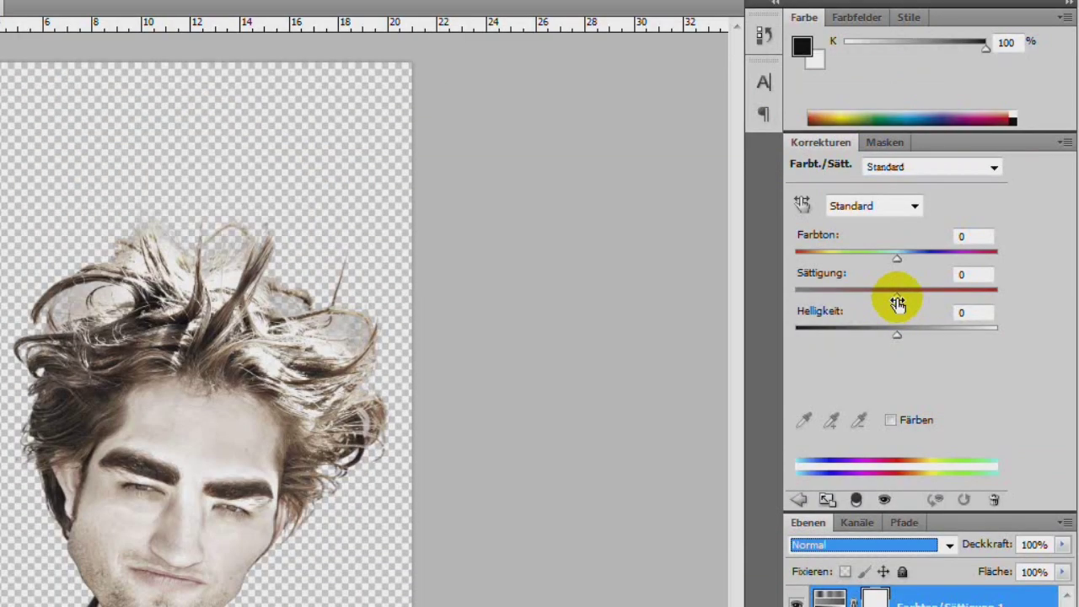
{"action": "left_click_drag", "start_coordinate": [898, 299], "coordinate": [914, 298]}
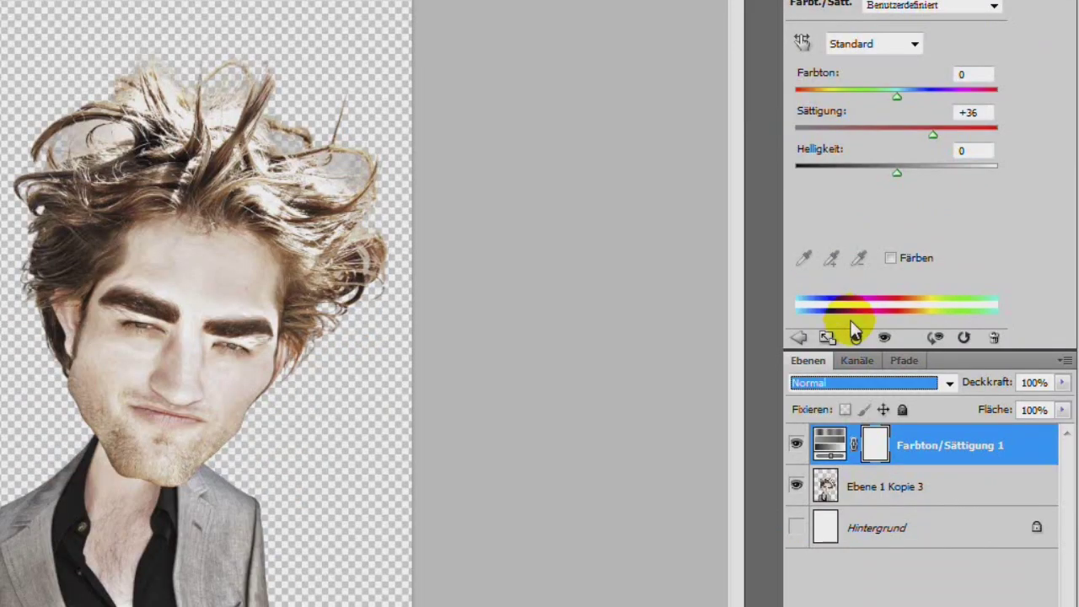
{"action": "left_click", "coordinate": [831, 447]}
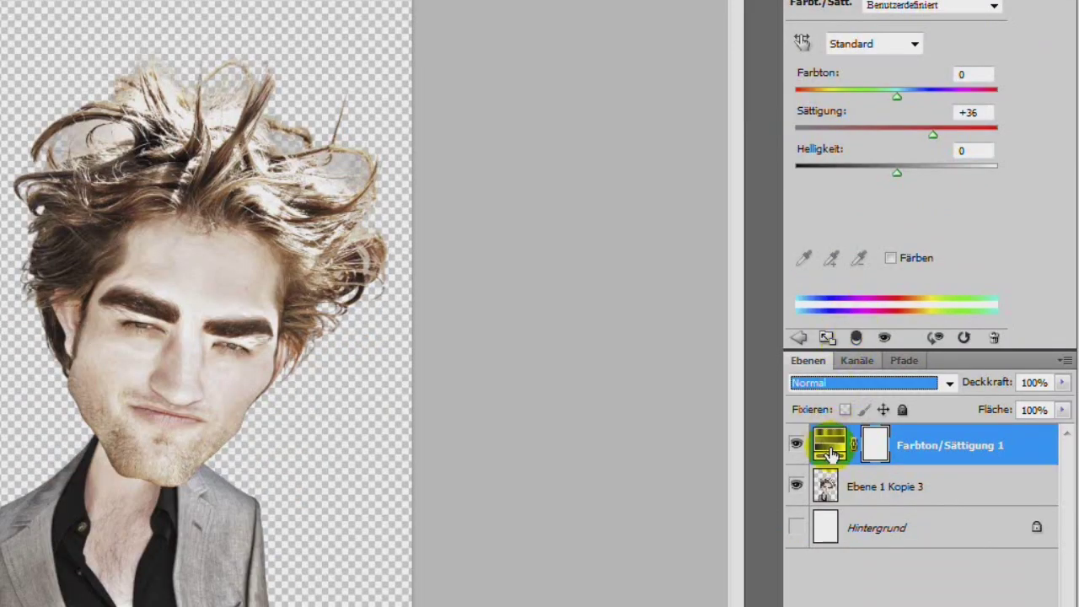
{"action": "key", "text": "ctrl+e"}
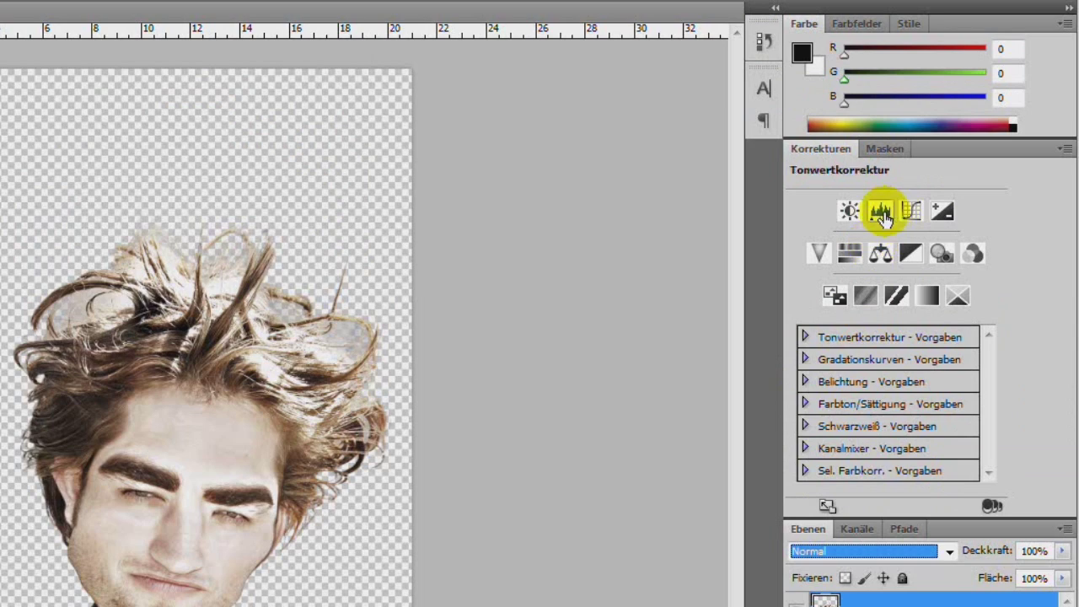
Step: Apply Levels 31 / 0,68 / 244 and merge the correction into the figure layer
{"action": "left_click", "coordinate": [880, 211]}
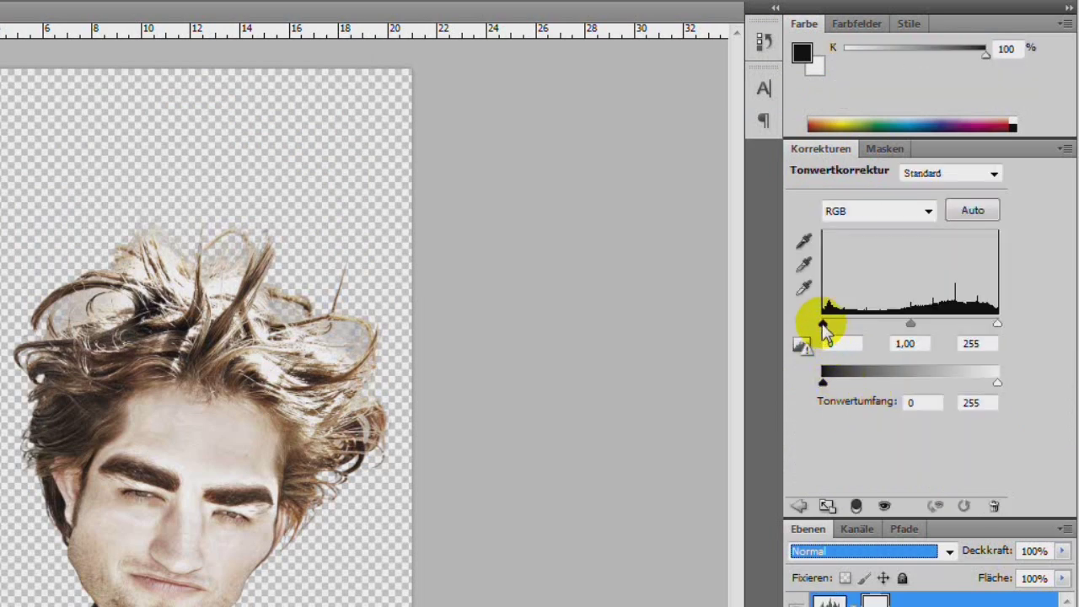
{"action": "left_click_drag", "start_coordinate": [823, 323], "coordinate": [844, 324]}
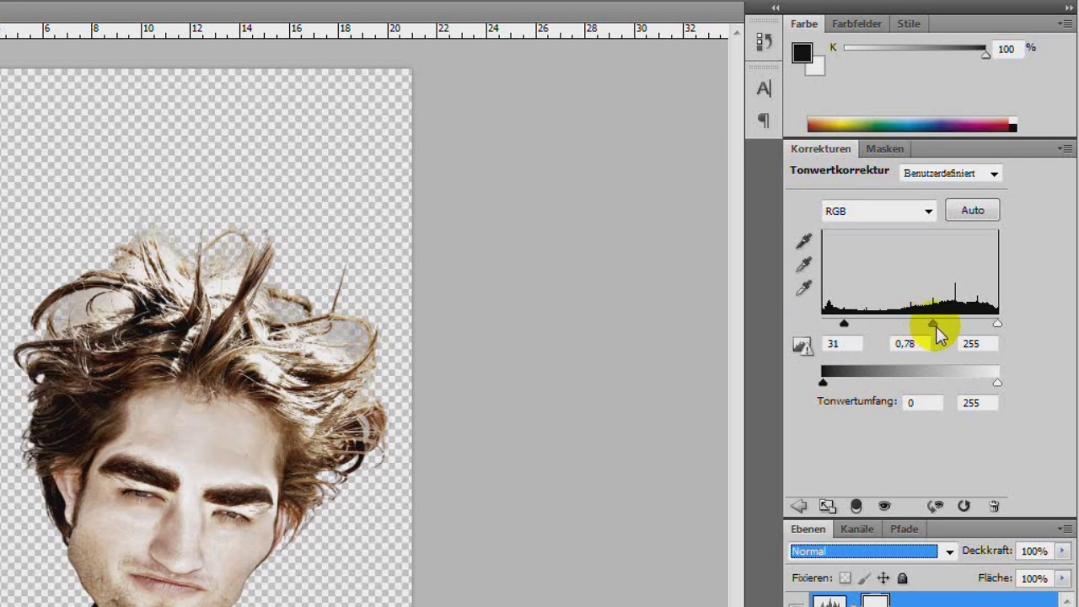
{"action": "left_click_drag", "start_coordinate": [936, 326], "coordinate": [940, 327]}
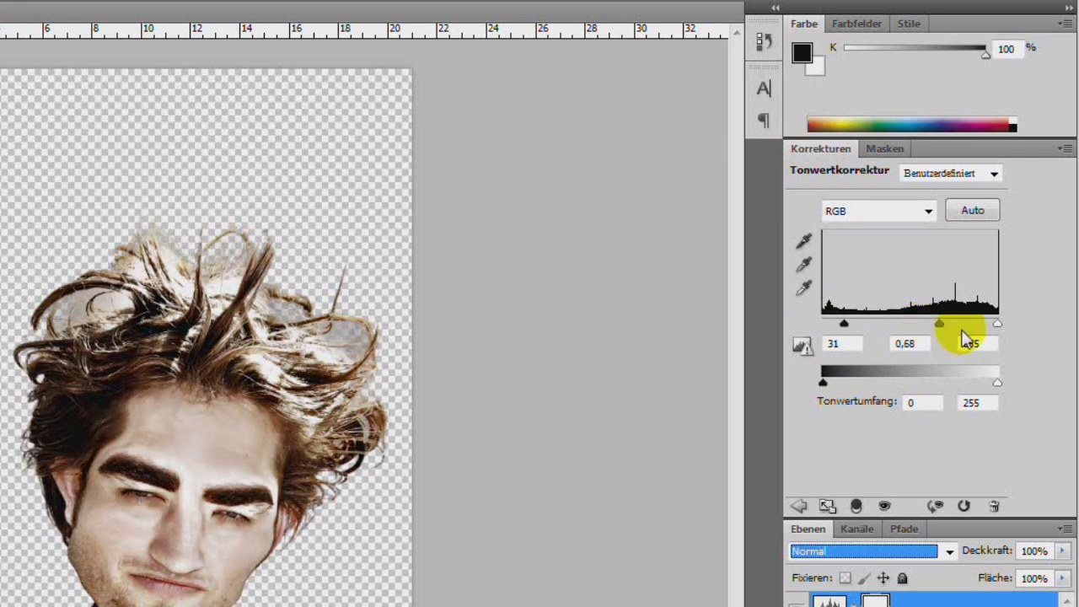
{"action": "left_click_drag", "start_coordinate": [997, 326], "coordinate": [991, 327]}
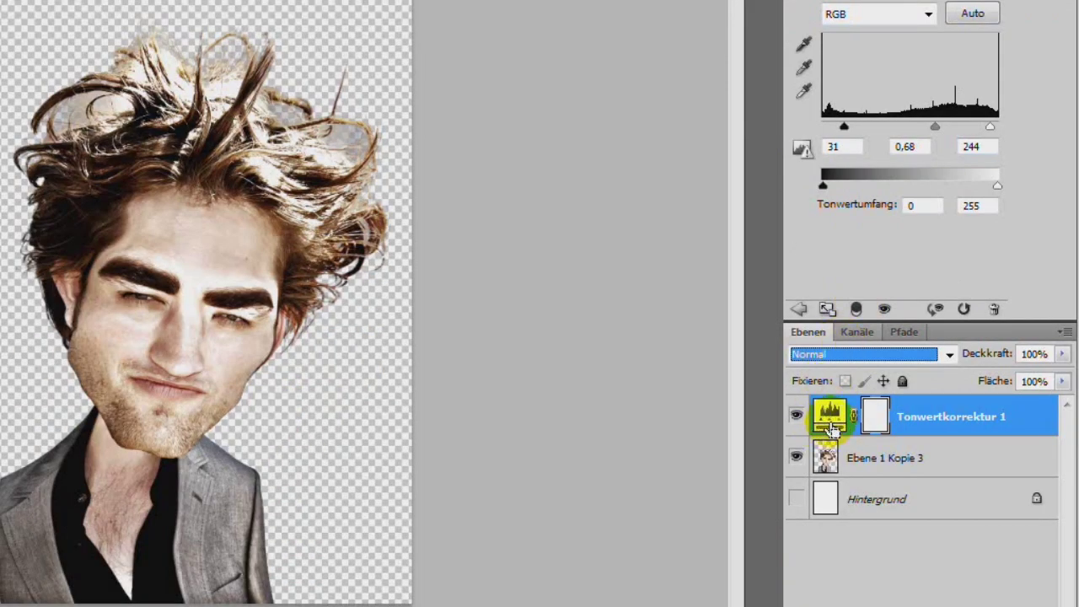
{"action": "key", "text": "ctrl+e"}
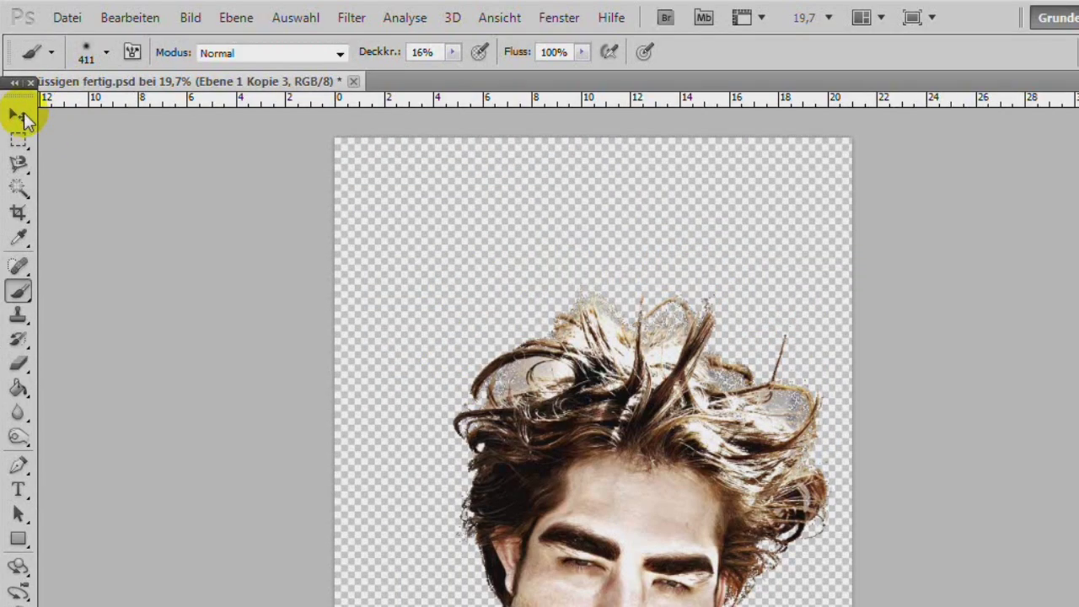
Step: With the Move tool active and blend mode left at Normal, zoom in on the eyes and nose
{"action": "left_click", "coordinate": [20, 116]}
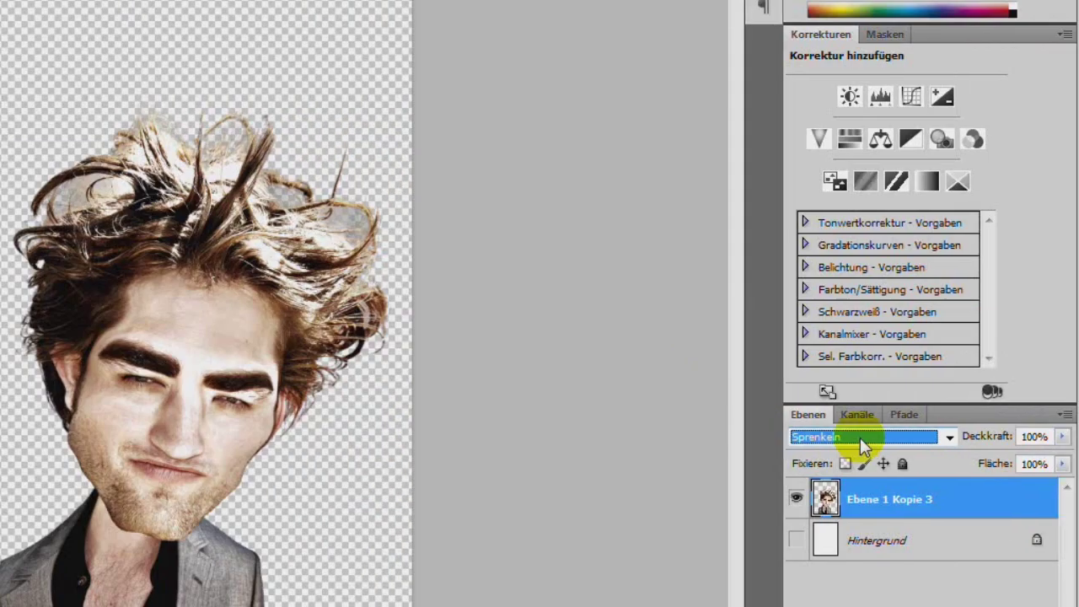
{"action": "left_click", "coordinate": [859, 439]}
{"action": "left_click", "coordinate": [860, 441]}
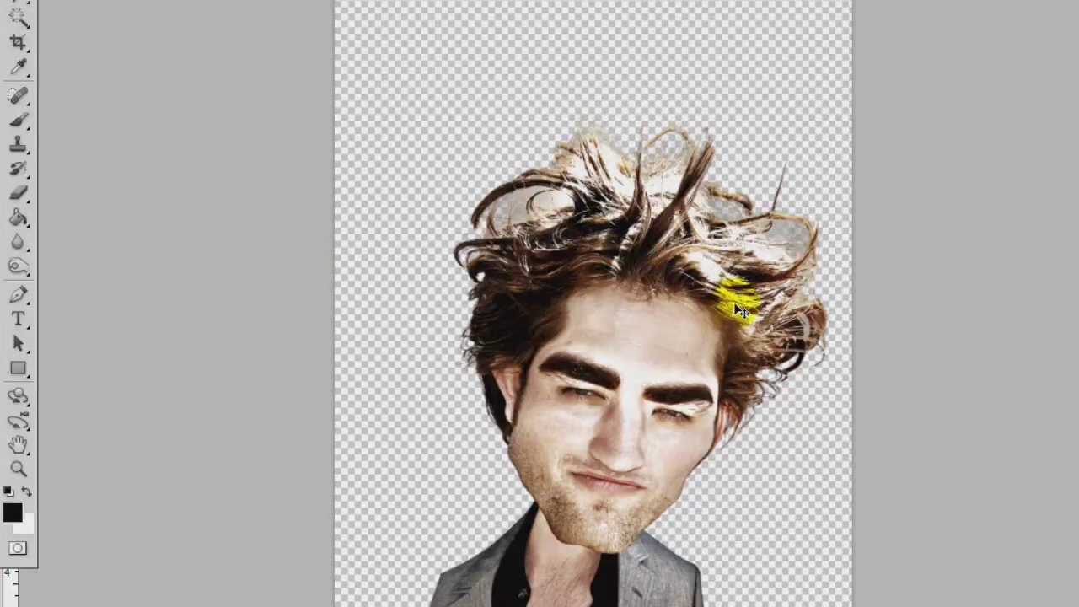
{"action": "scroll", "coordinate": [735, 304], "scroll_direction": "down", "scroll_amount": 1}
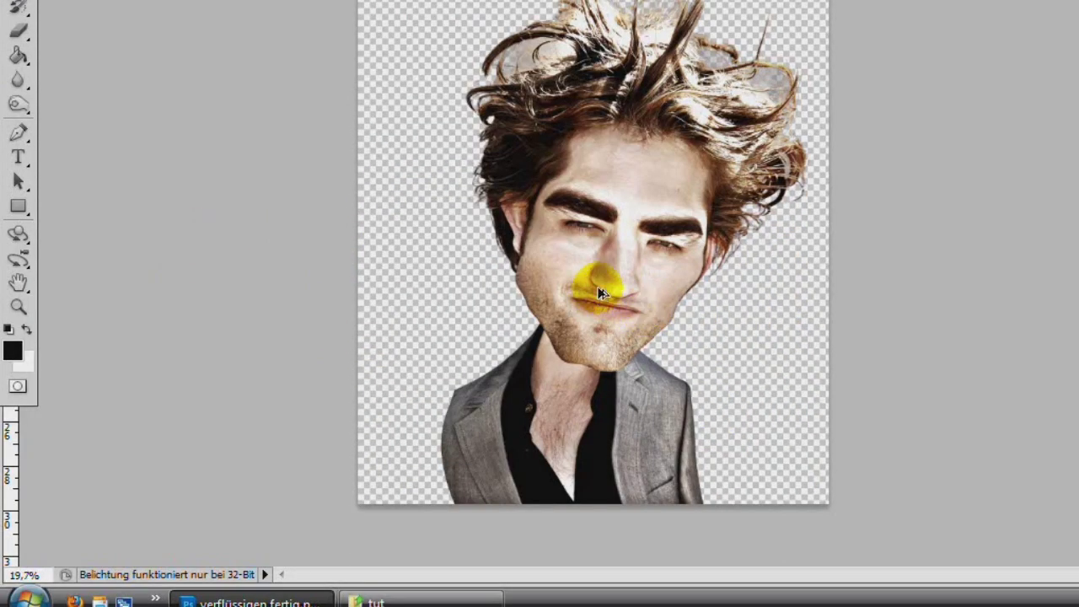
{"action": "scroll", "coordinate": [601, 284], "scroll_direction": "up", "scroll_amount": 3}
{"action": "scroll", "coordinate": [597, 289], "scroll_direction": "up", "scroll_amount": 4}
{"action": "scroll", "coordinate": [628, 257], "scroll_direction": "up", "scroll_amount": 1}
{"action": "scroll", "coordinate": [626, 253], "scroll_direction": "up", "scroll_amount": 1}
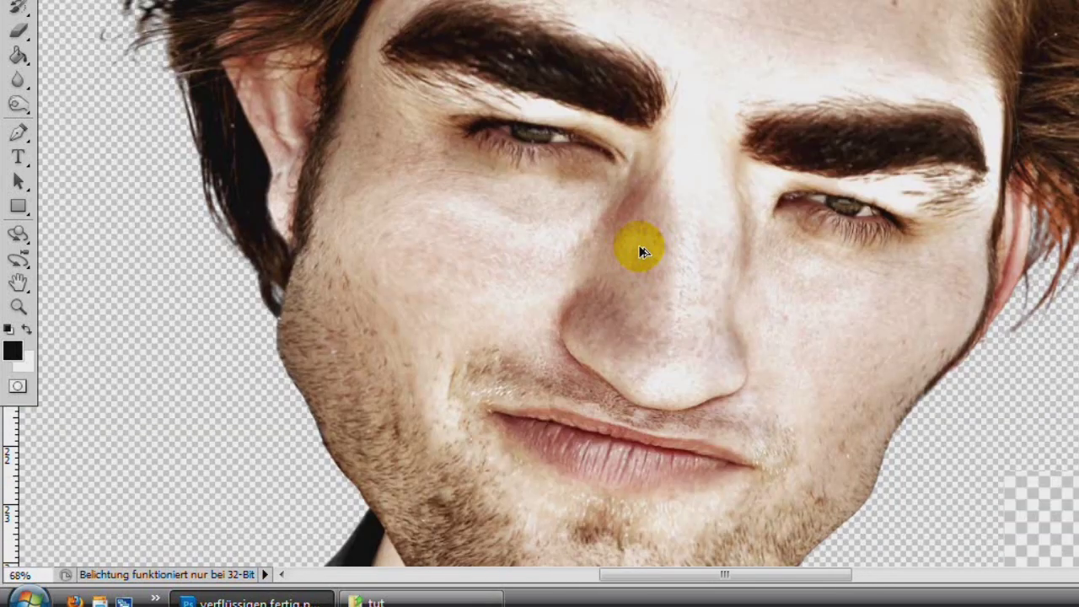
{"action": "scroll", "coordinate": [648, 247], "scroll_direction": "up", "scroll_amount": 1}
{"action": "scroll", "coordinate": [653, 236], "scroll_direction": "up", "scroll_amount": 1}
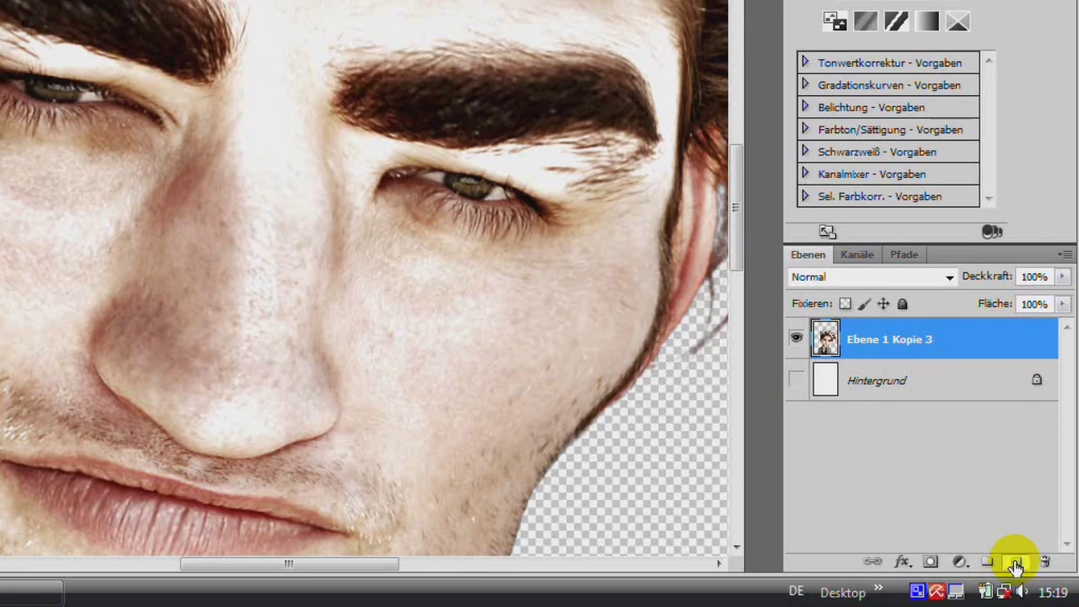
Step: Add a new empty layer above the figure and set the foreground colour to bright green
{"action": "left_click", "coordinate": [1016, 561]}
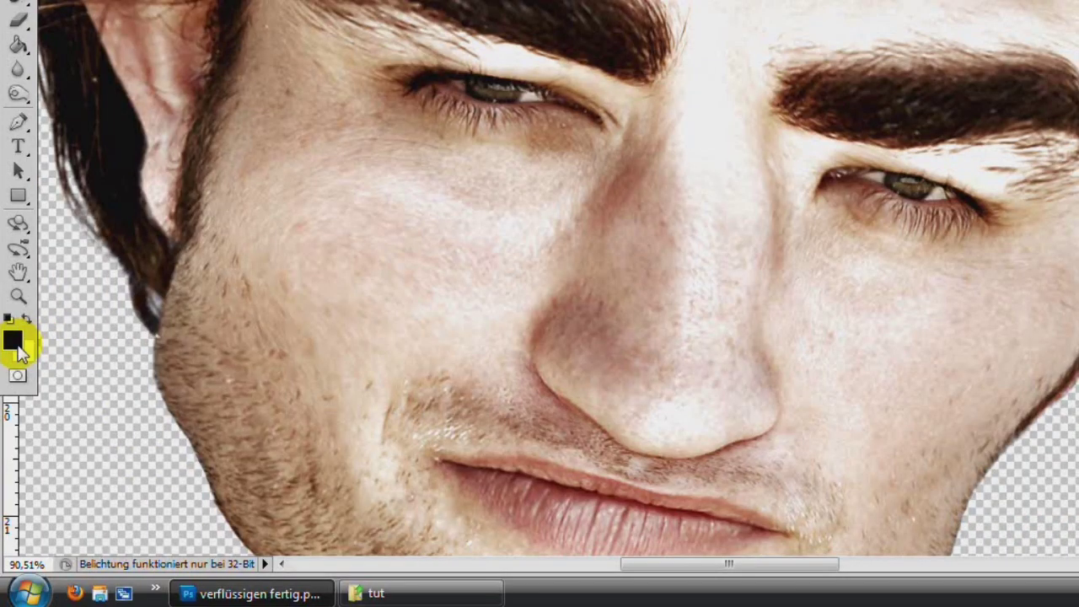
{"action": "left_click", "coordinate": [12, 339]}
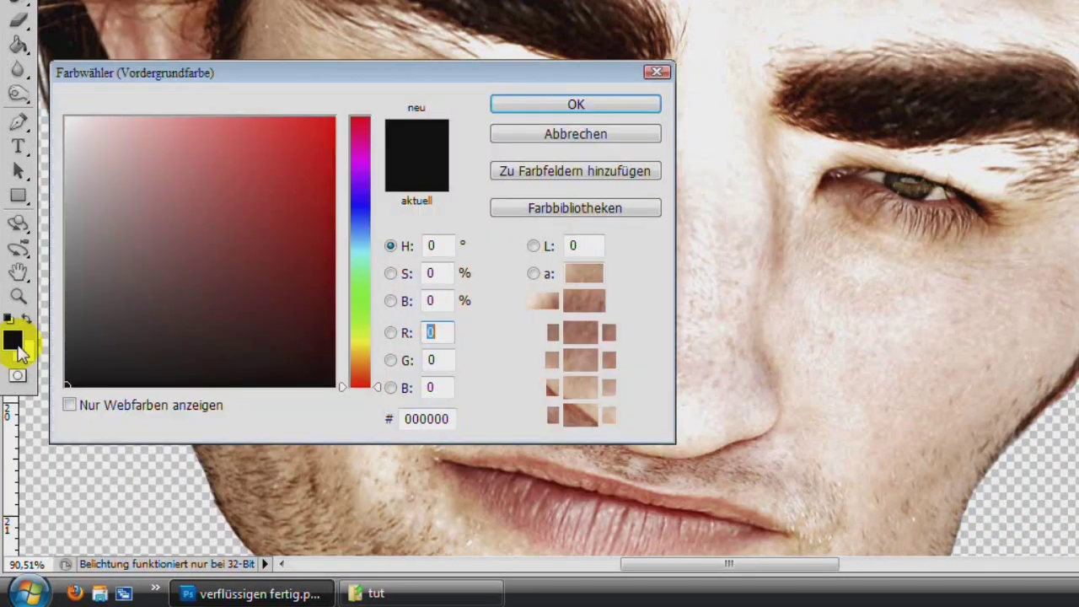
{"action": "left_click", "coordinate": [361, 318]}
{"action": "left_click", "coordinate": [331, 141]}
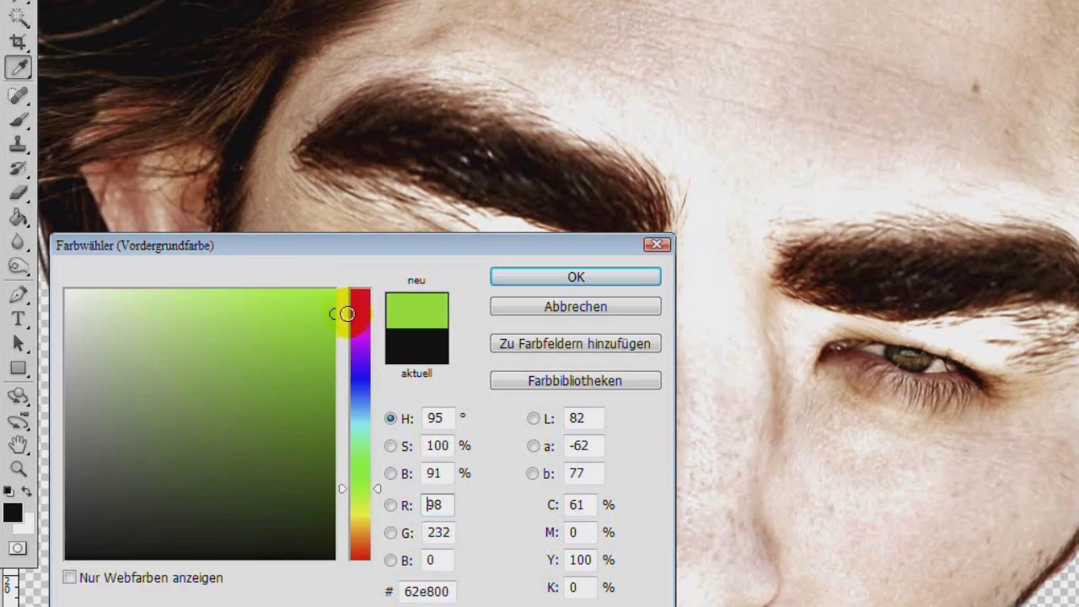
{"action": "left_click", "coordinate": [362, 307]}
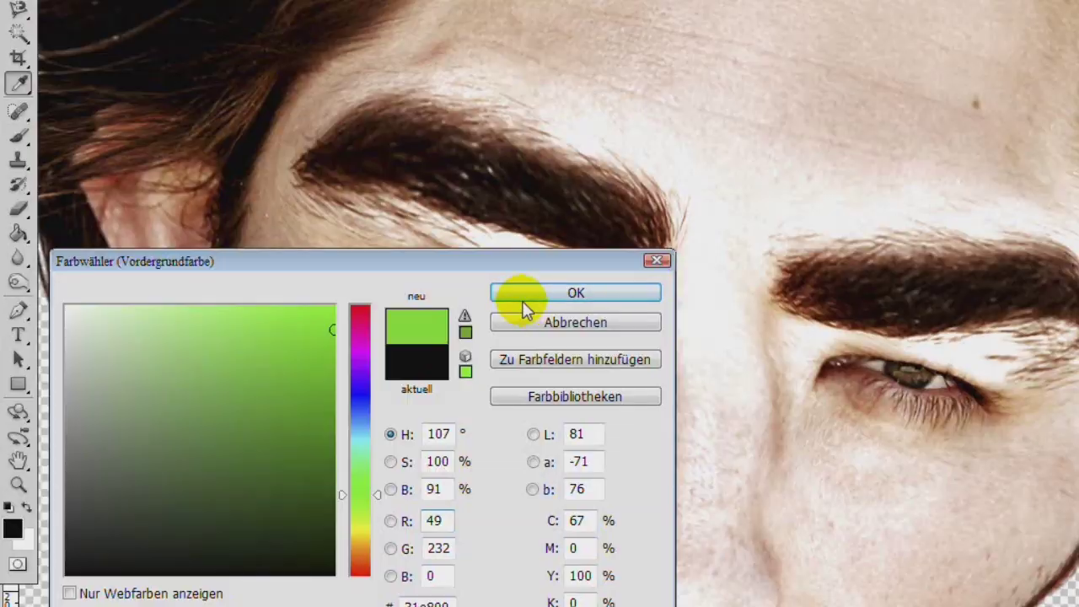
{"action": "left_click", "coordinate": [576, 114]}
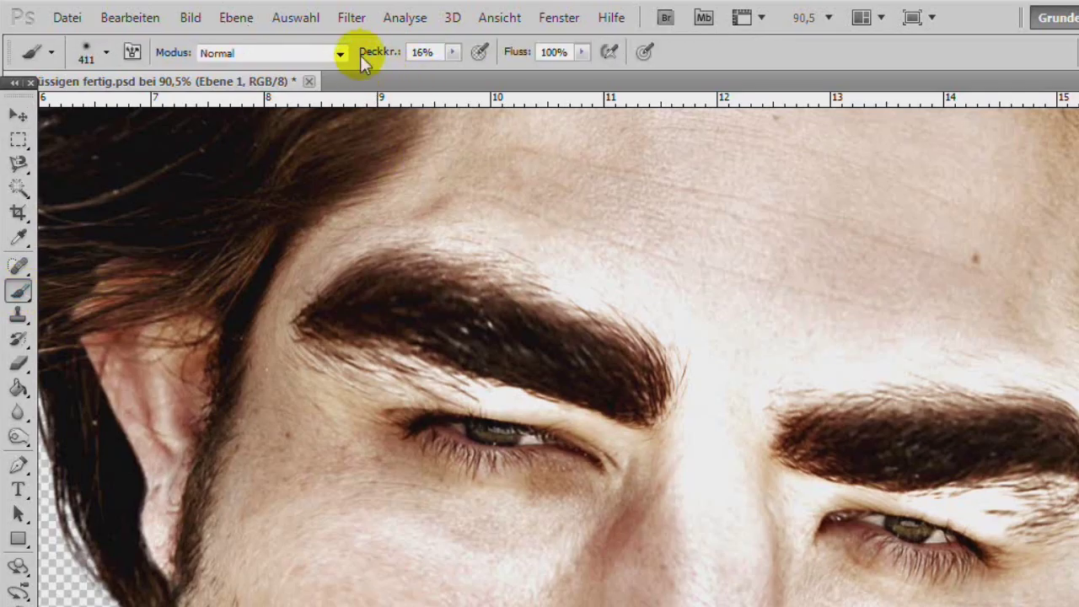
Step: Set the brush to 100% opacity and 14 px, then paint green over both irises
{"action": "left_click_drag", "start_coordinate": [378, 51], "coordinate": [642, 99]}
{"action": "right_click", "coordinate": [493, 308]}
{"action": "left_click_drag", "start_coordinate": [541, 332], "coordinate": [526, 336]}
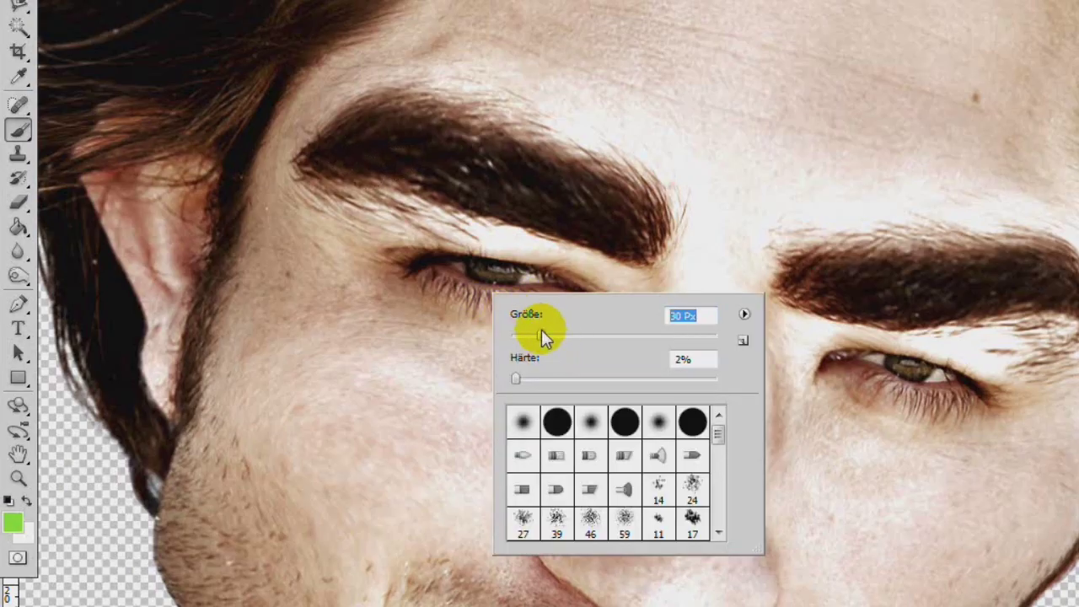
{"action": "left_click", "coordinate": [477, 277]}
{"action": "mouse_move", "coordinate": [481, 277]}
{"action": "left_mouse_down"}
{"action": "mouse_move", "coordinate": [474, 287]}
{"action": "mouse_move", "coordinate": [515, 293]}
{"action": "mouse_move", "coordinate": [534, 282]}
{"action": "mouse_move", "coordinate": [502, 284]}
{"action": "left_mouse_up"}
{"action": "scroll", "coordinate": [474, 287], "scroll_direction": "up", "scroll_amount": 1}
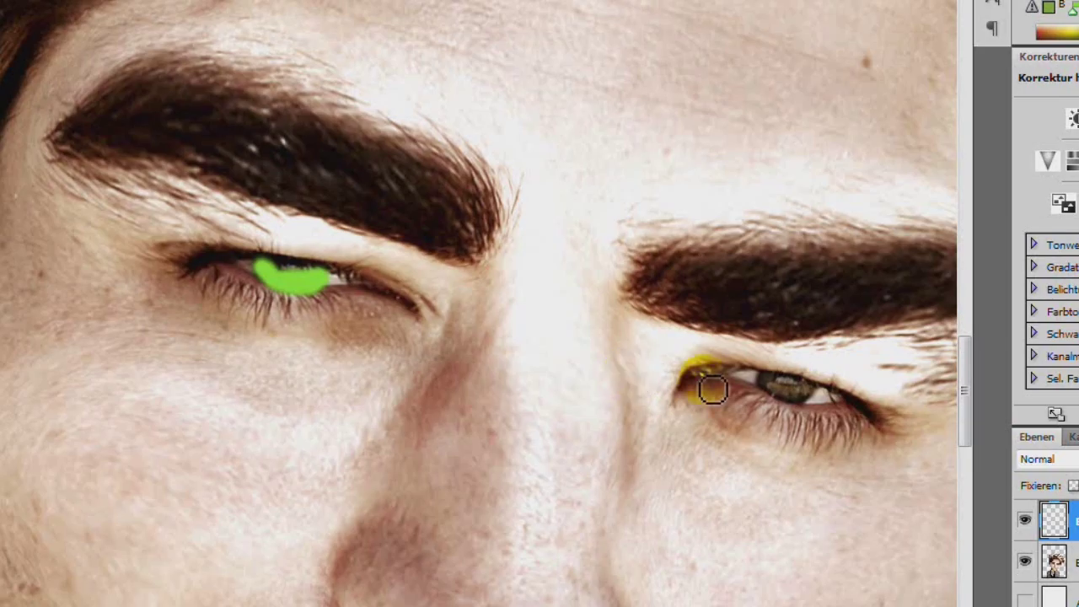
{"action": "mouse_move", "coordinate": [699, 386]}
{"action": "left_mouse_down"}
{"action": "mouse_move", "coordinate": [759, 404]}
{"action": "mouse_move", "coordinate": [767, 368]}
{"action": "mouse_move", "coordinate": [776, 391]}
{"action": "mouse_move", "coordinate": [814, 393]}
{"action": "left_mouse_up"}
{"action": "mouse_move", "coordinate": [602, 393]}
{"action": "left_mouse_down"}
{"action": "mouse_move", "coordinate": [579, 393]}
{"action": "mouse_move", "coordinate": [621, 409]}
{"action": "left_mouse_up"}
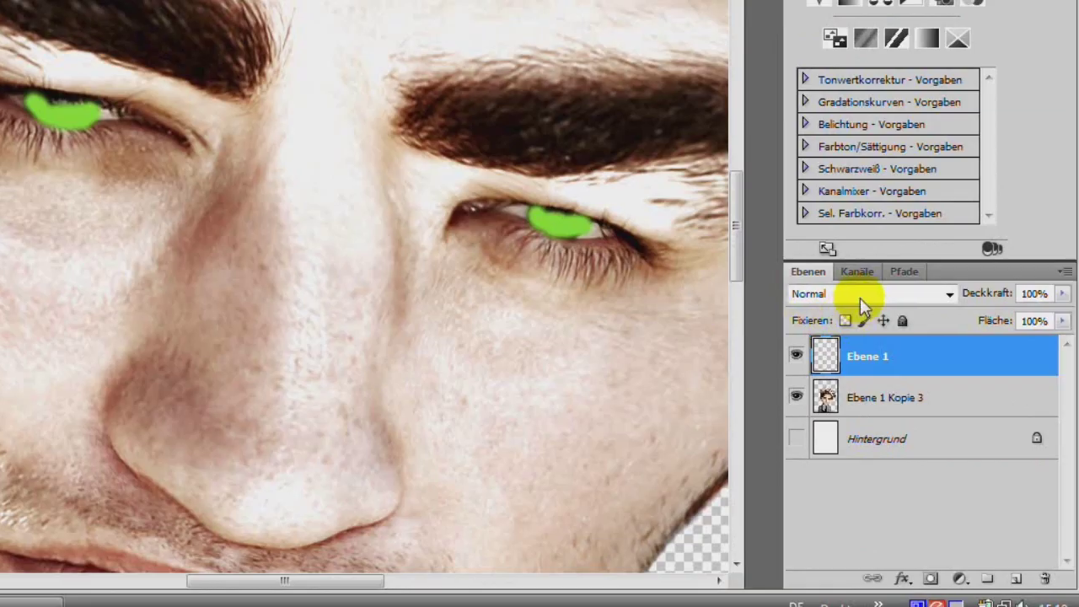
{"action": "left_click", "coordinate": [860, 298]}
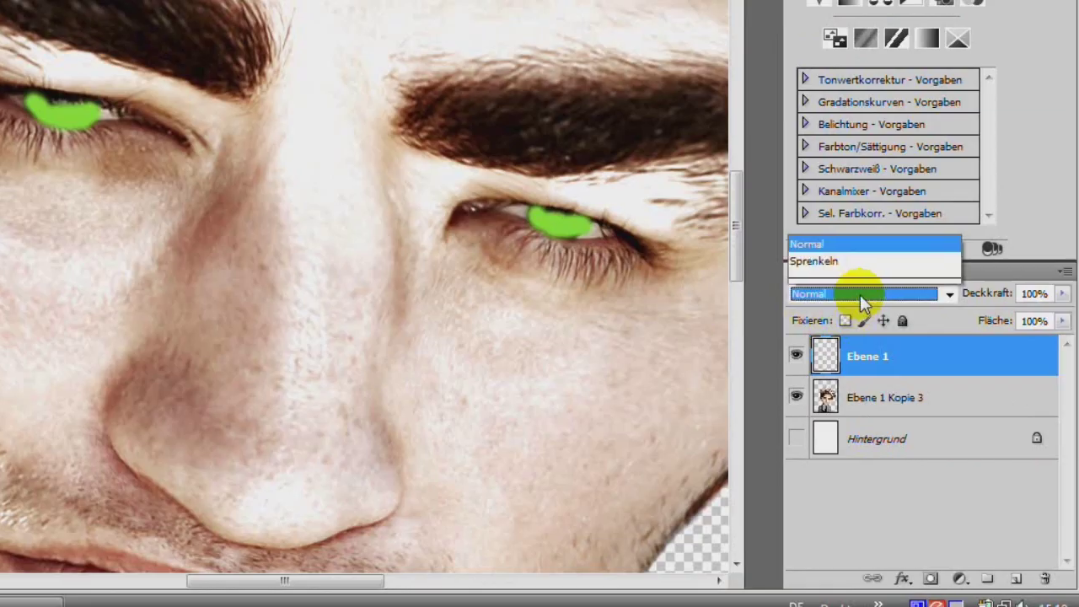
Step: Set the eye layer to Ineinanderkopieren (Overlay) at 59% opacity and merge it into Ebene 1 Kopie 3
{"action": "left_click", "coordinate": [840, 215]}
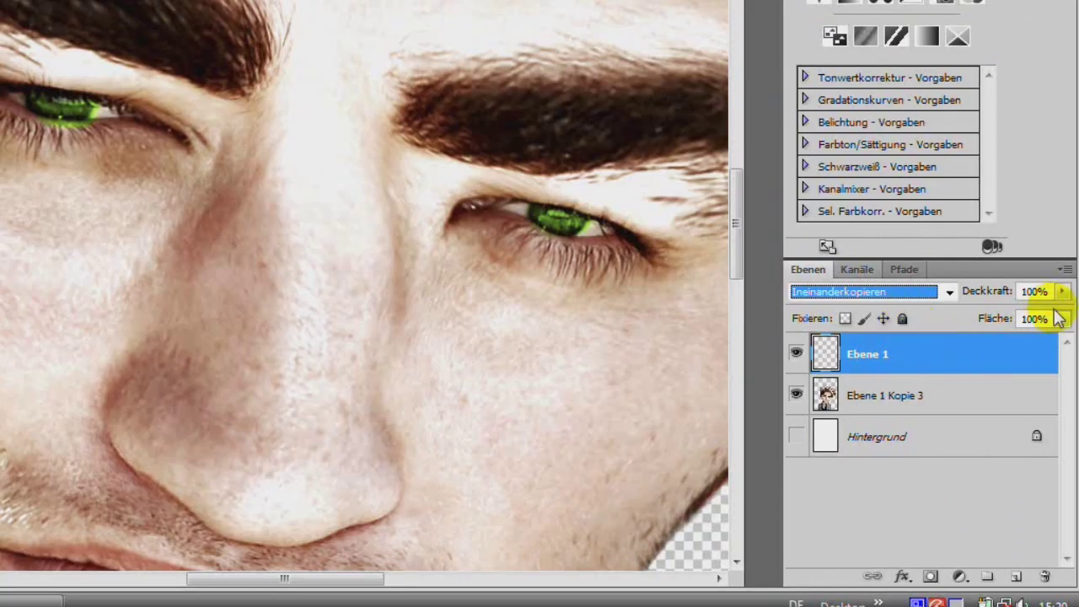
{"action": "left_click", "coordinate": [1061, 292]}
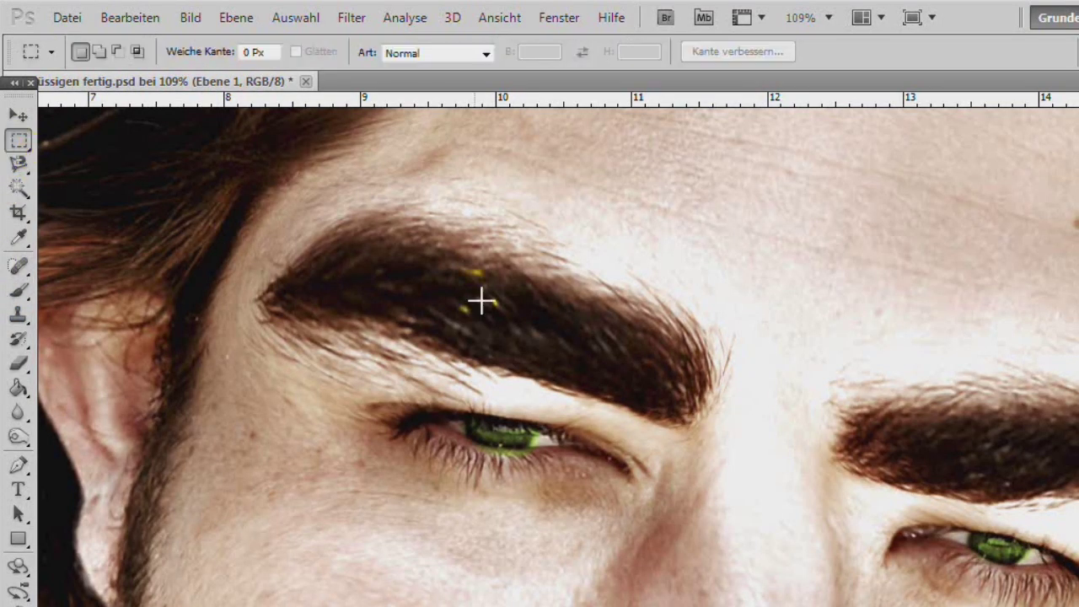
{"action": "scroll", "coordinate": [650, 433], "scroll_direction": "down", "scroll_amount": 3}
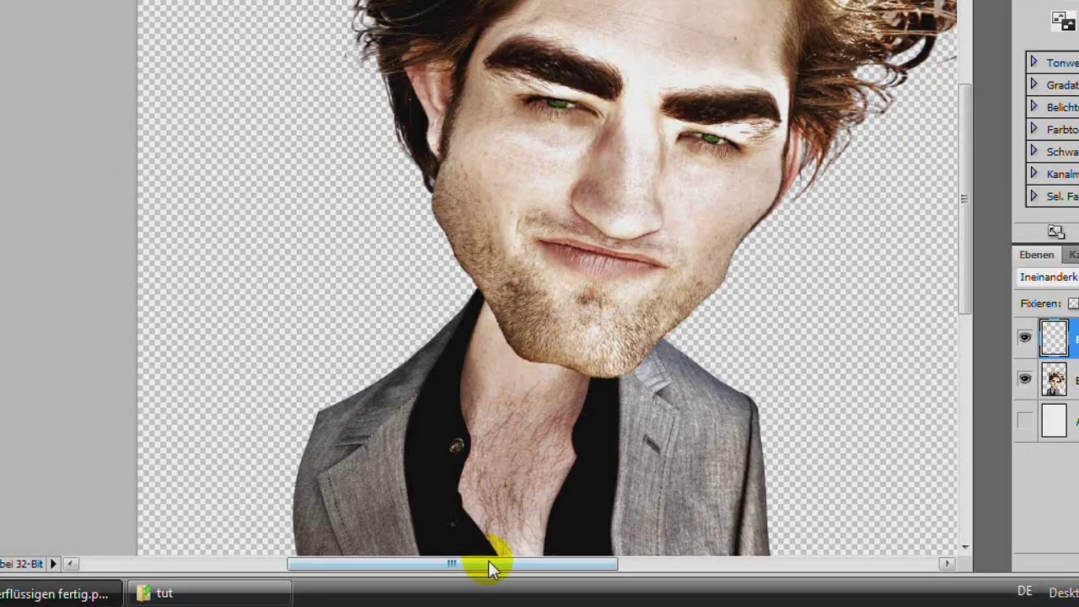
{"action": "left_click_drag", "start_coordinate": [489, 566], "coordinate": [546, 573]}
{"action": "scroll", "coordinate": [529, 233], "scroll_direction": "down", "scroll_amount": 1}
{"action": "scroll", "coordinate": [528, 231], "scroll_direction": "down", "scroll_amount": 2}
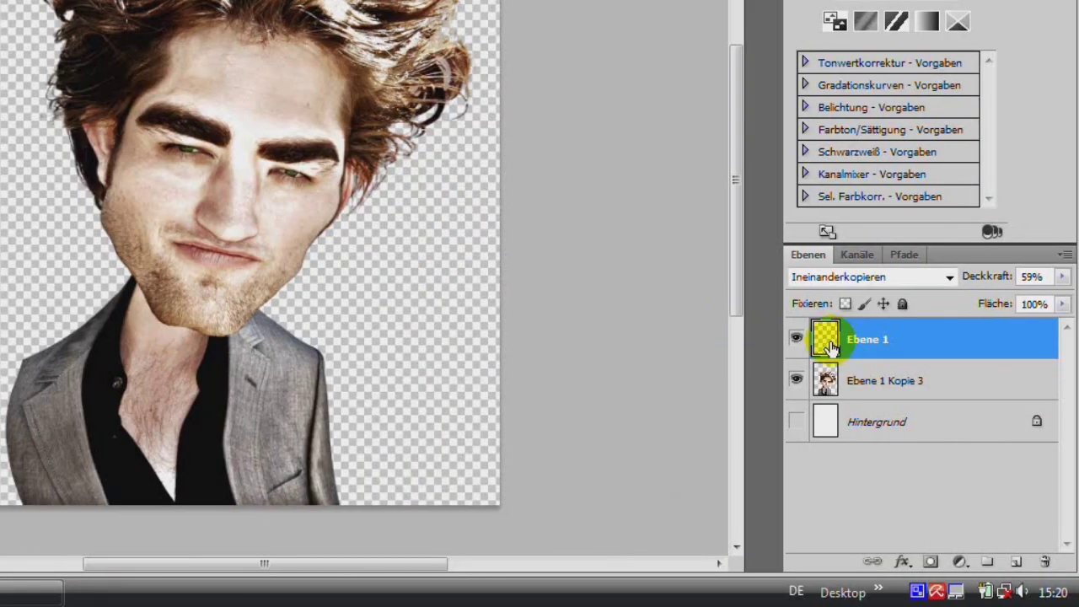
{"action": "key", "text": "ctrl+e"}
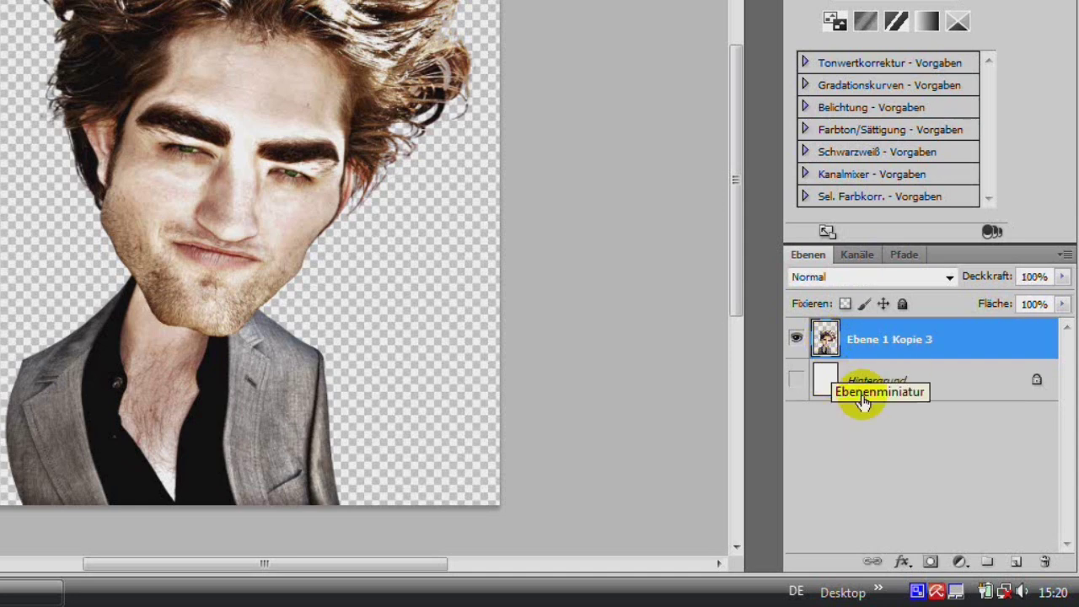
Step: Add a layer beneath Ebene 1 Kopie 3 and paint-bucket fill it with light grey (b5b5b5)
{"action": "left_click", "coordinate": [1016, 562]}
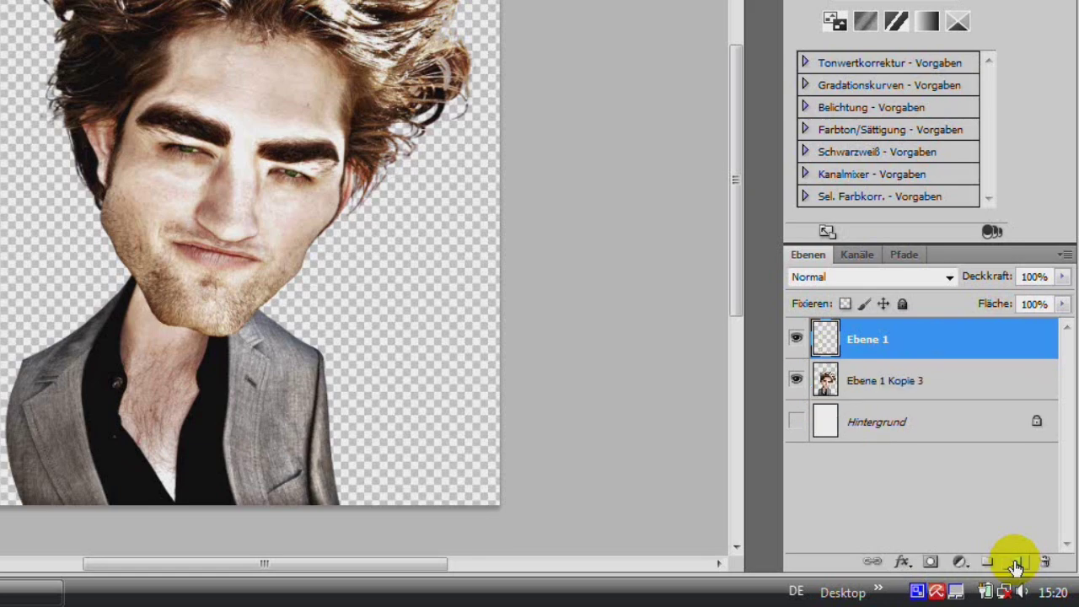
{"action": "left_click_drag", "start_coordinate": [830, 352], "coordinate": [826, 394]}
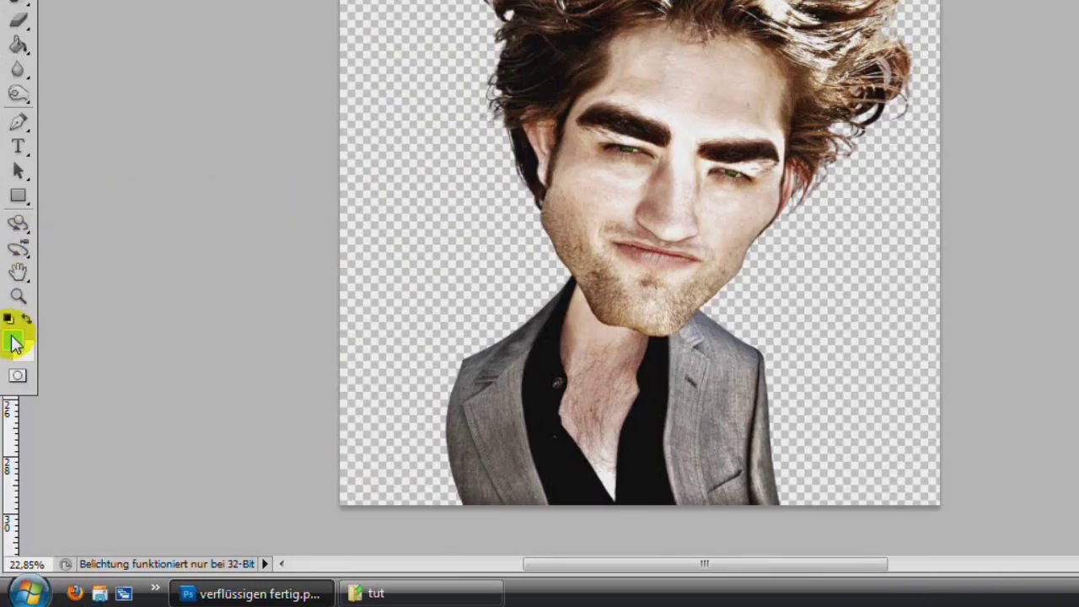
{"action": "left_click", "coordinate": [14, 339]}
{"action": "left_click", "coordinate": [189, 393]}
{"action": "left_click_drag", "start_coordinate": [107, 400], "coordinate": [19, 374]}
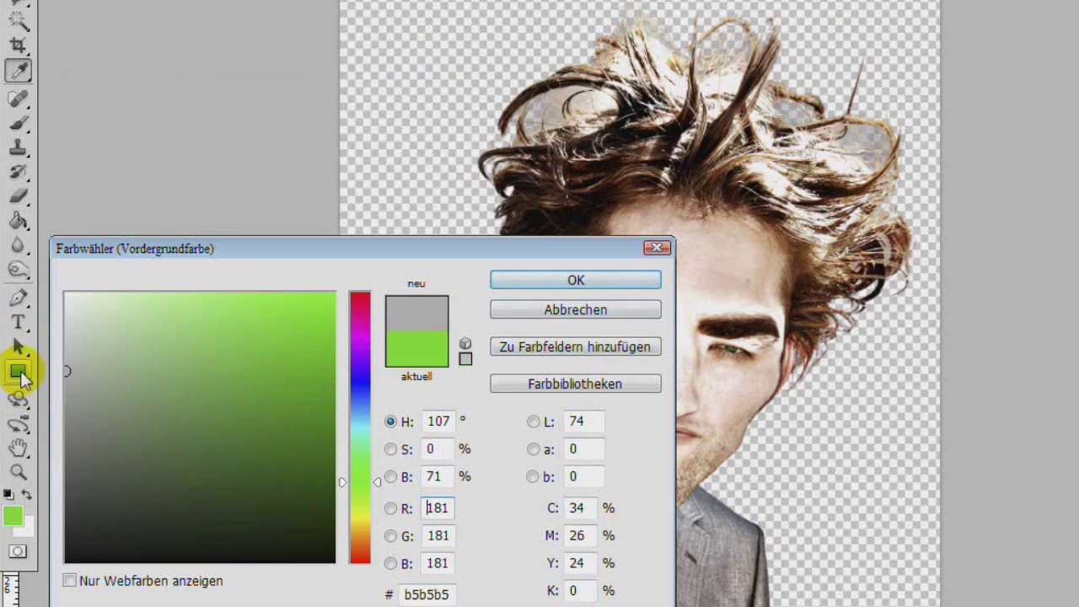
{"action": "key", "text": "Escape"}
{"action": "left_click", "coordinate": [19, 221]}
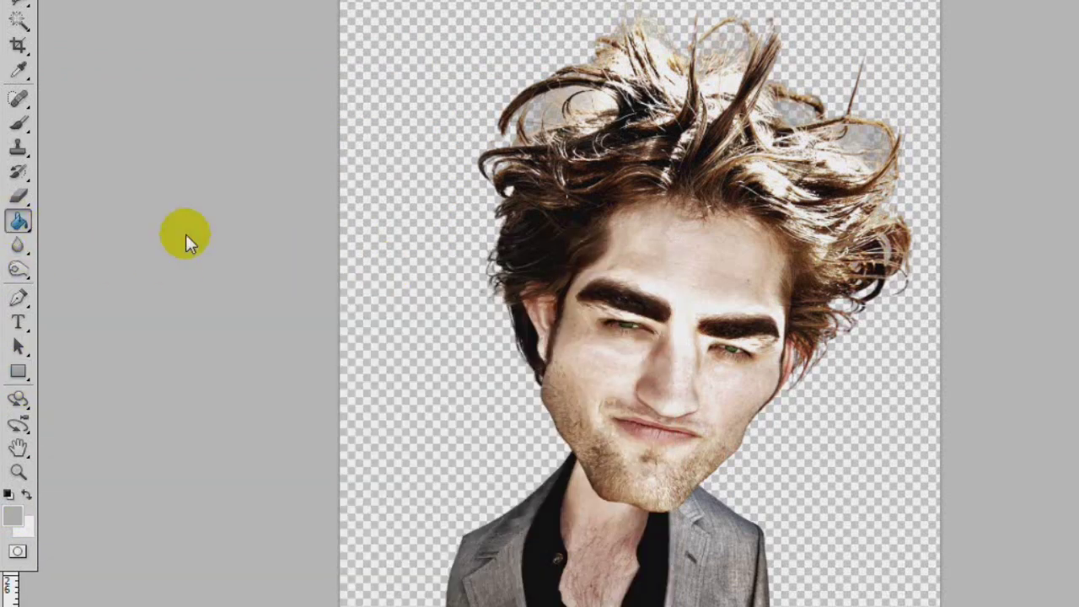
{"action": "left_click", "coordinate": [532, 276]}
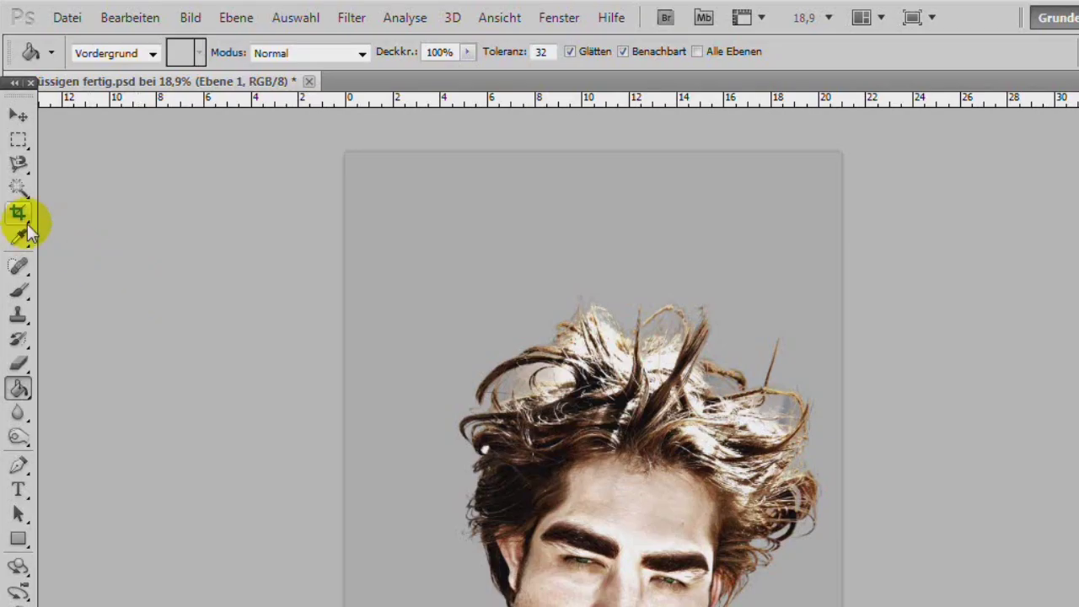
{"action": "left_click", "coordinate": [19, 215]}
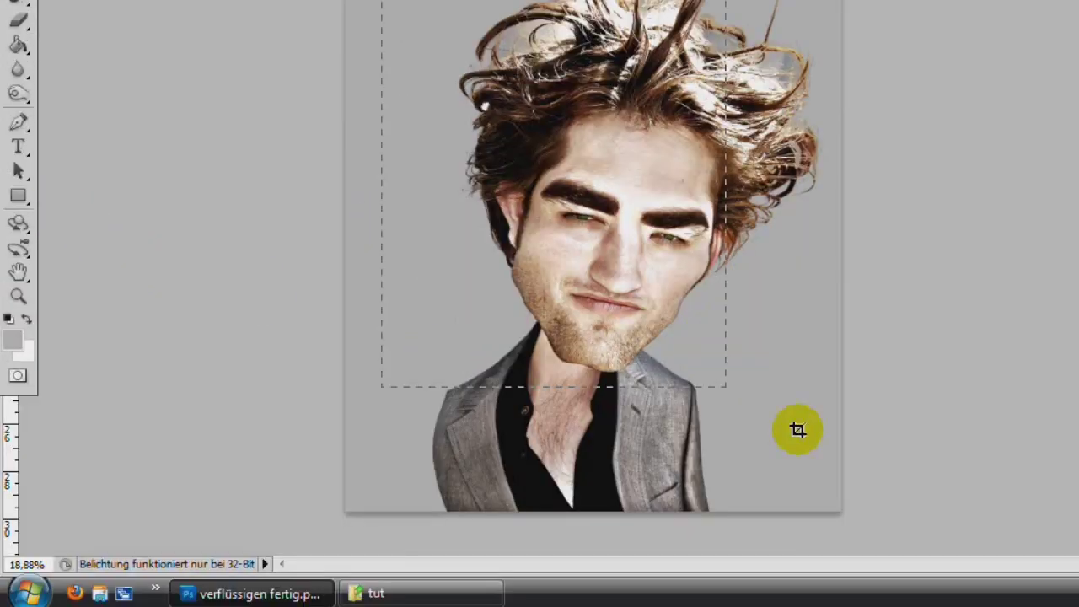
Step: Draw a crop frame around the head and upper body, nudge it right, and apply it
{"action": "left_click_drag", "start_coordinate": [172, 4], "coordinate": [603, 511]}
{"action": "left_click_drag", "start_coordinate": [437, 384], "coordinate": [440, 385]}
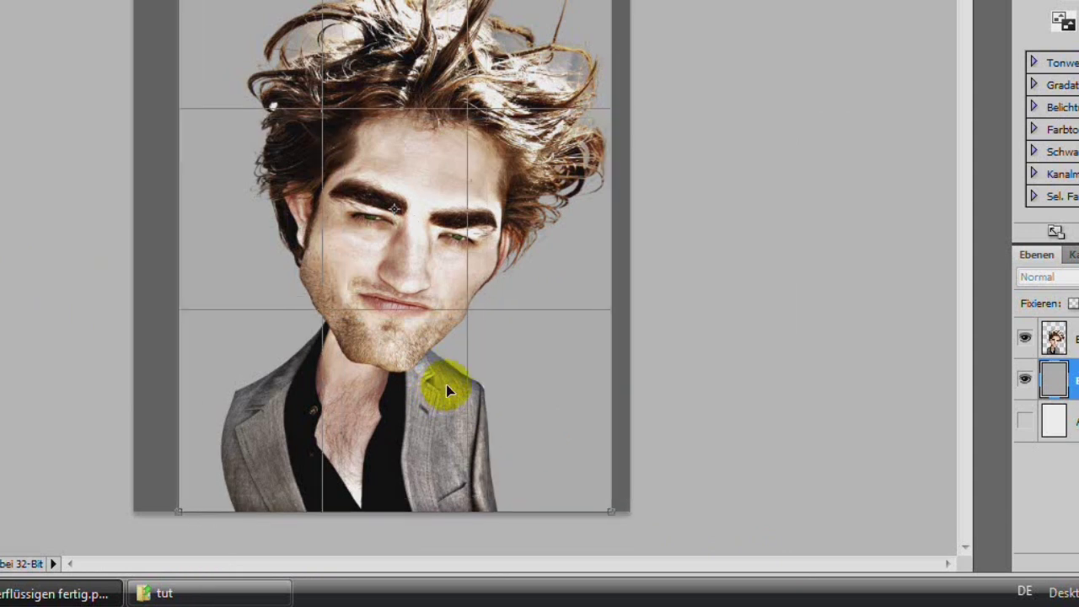
{"action": "double_click", "coordinate": [446, 385]}
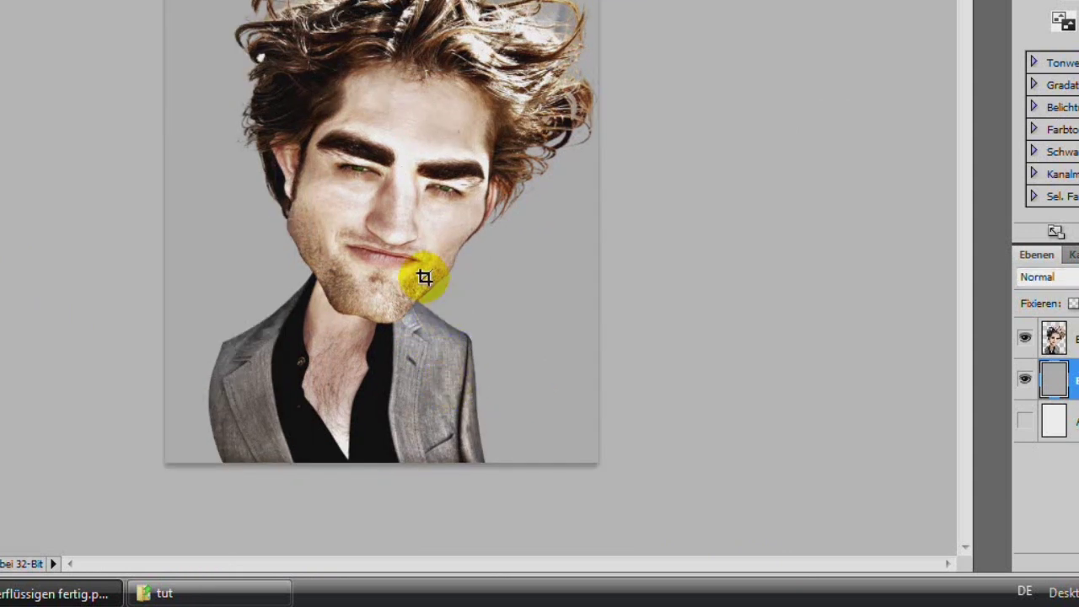
{"action": "scroll", "coordinate": [415, 272], "scroll_direction": "up", "scroll_amount": 1}
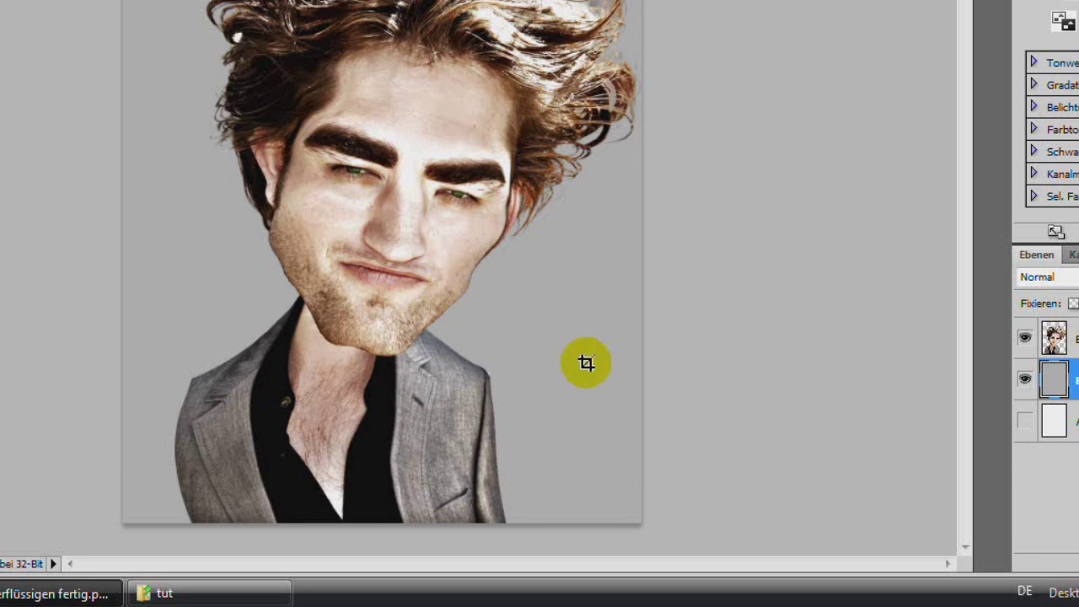